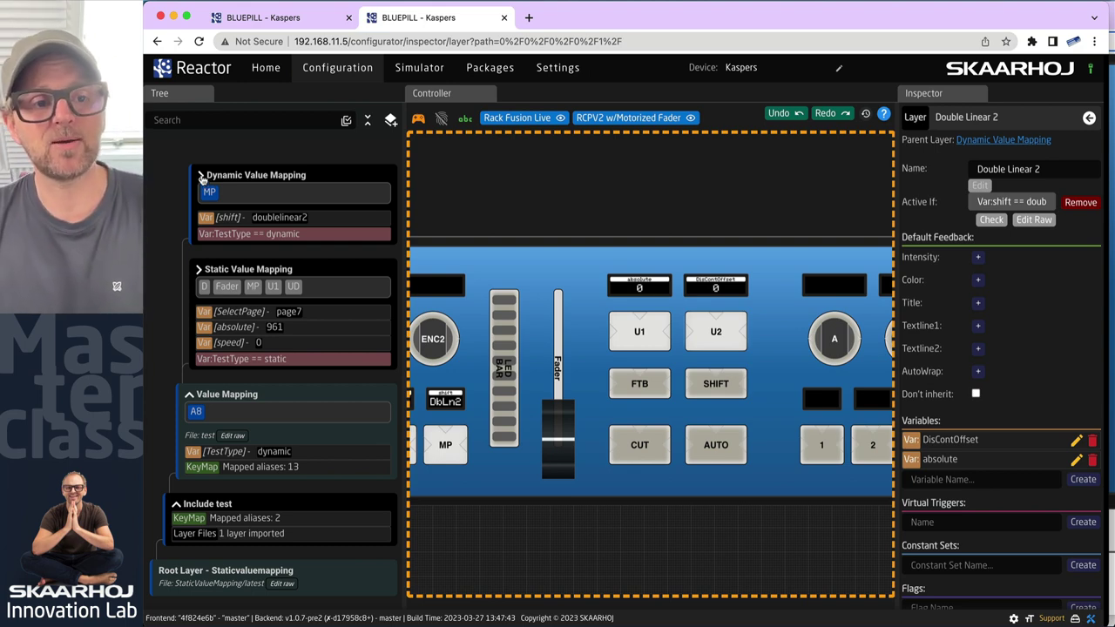
# Step: Expand the Dynamic Value Mapping layer and open the Fader behavior of the Double Linear 2 layer
pyautogui.click(201, 178)
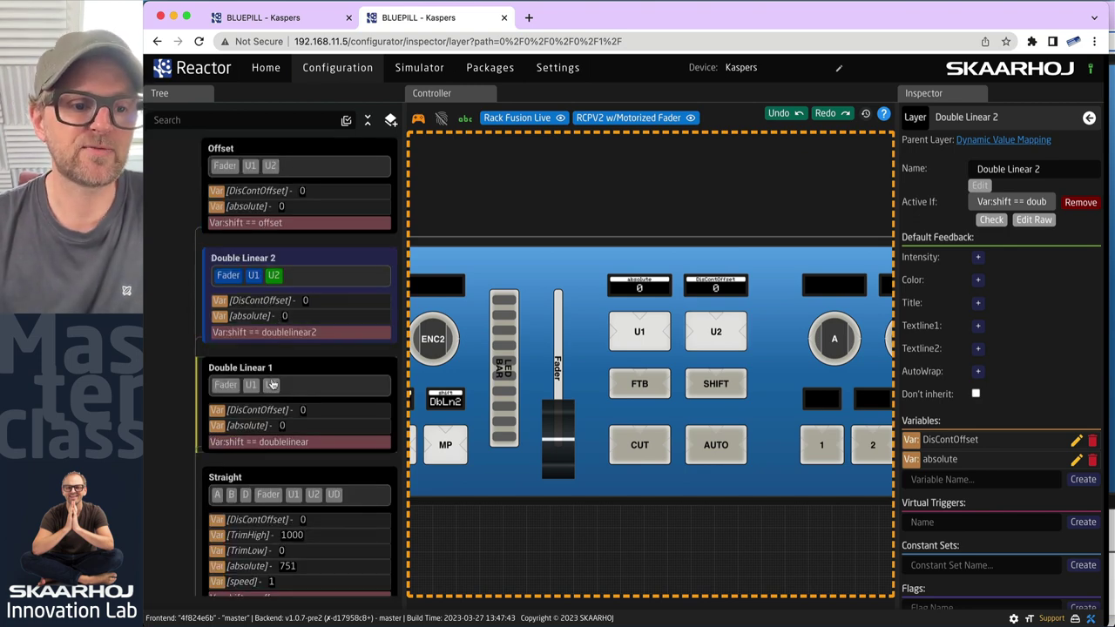
pyautogui.scroll(-4, 273, 383)
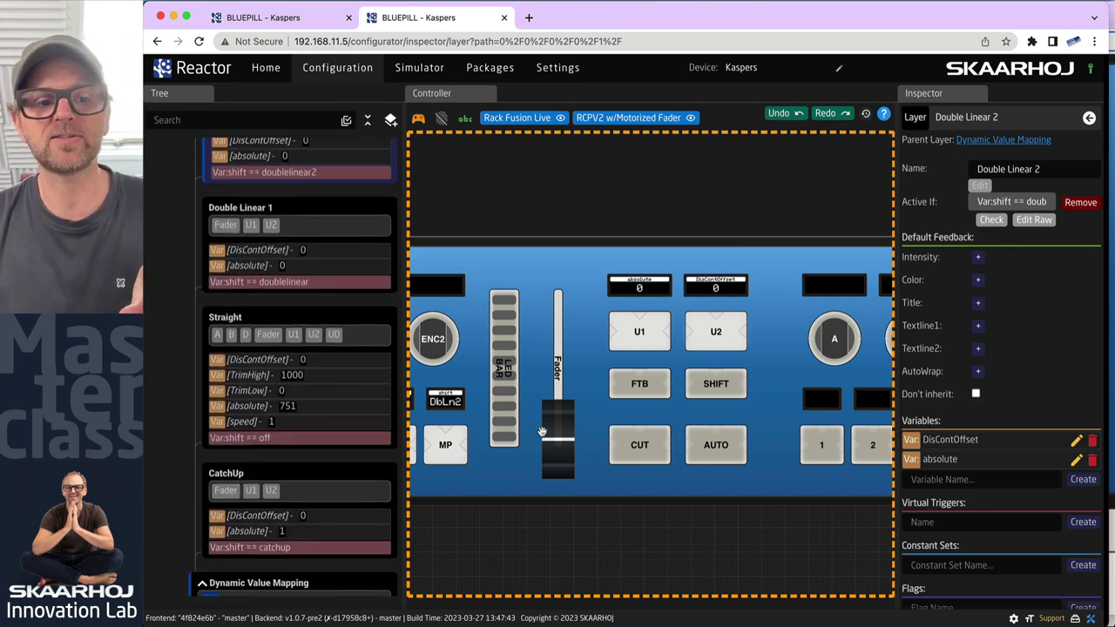
pyautogui.click(226, 226)
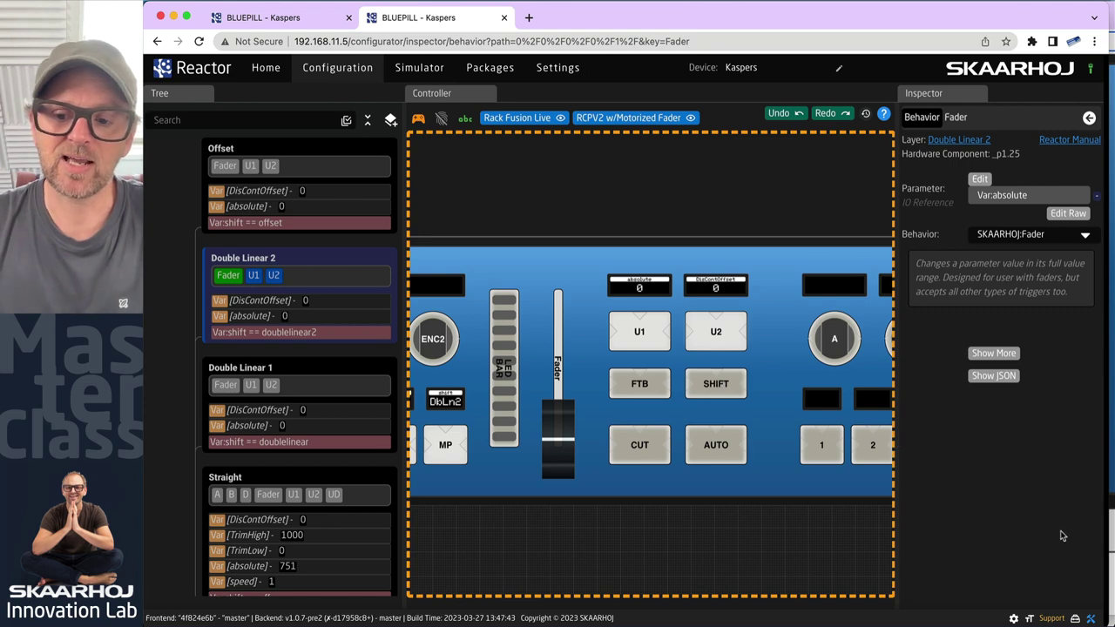
# Step: Narrow the configurator window so the simulator's fader and displays show beside it, and widen the inspector and tree areas
pyautogui.moveTo(1103, 622); pyautogui.dragTo(727, 623)
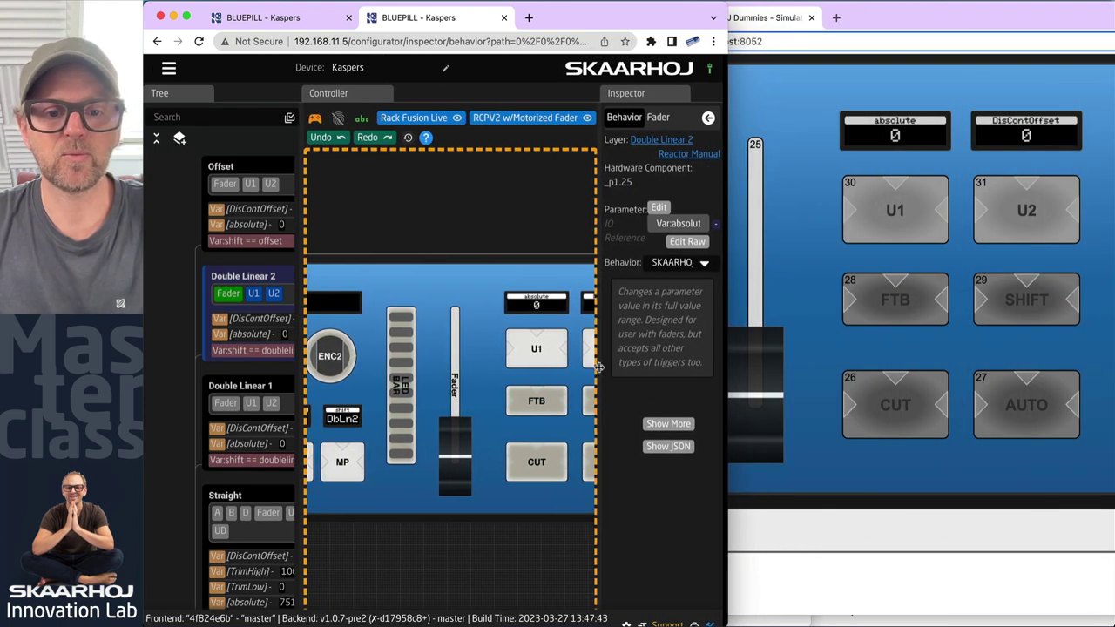
pyautogui.moveTo(598, 375); pyautogui.dragTo(478, 381)
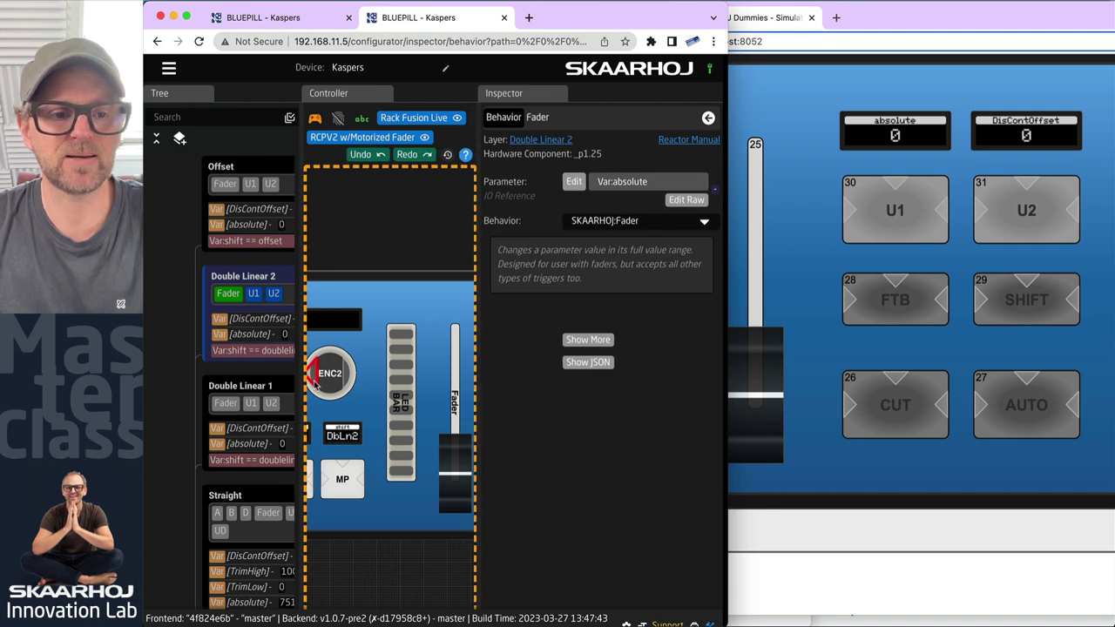
pyautogui.moveTo(298, 382); pyautogui.dragTo(357, 375)
pyautogui.click(830, 255)
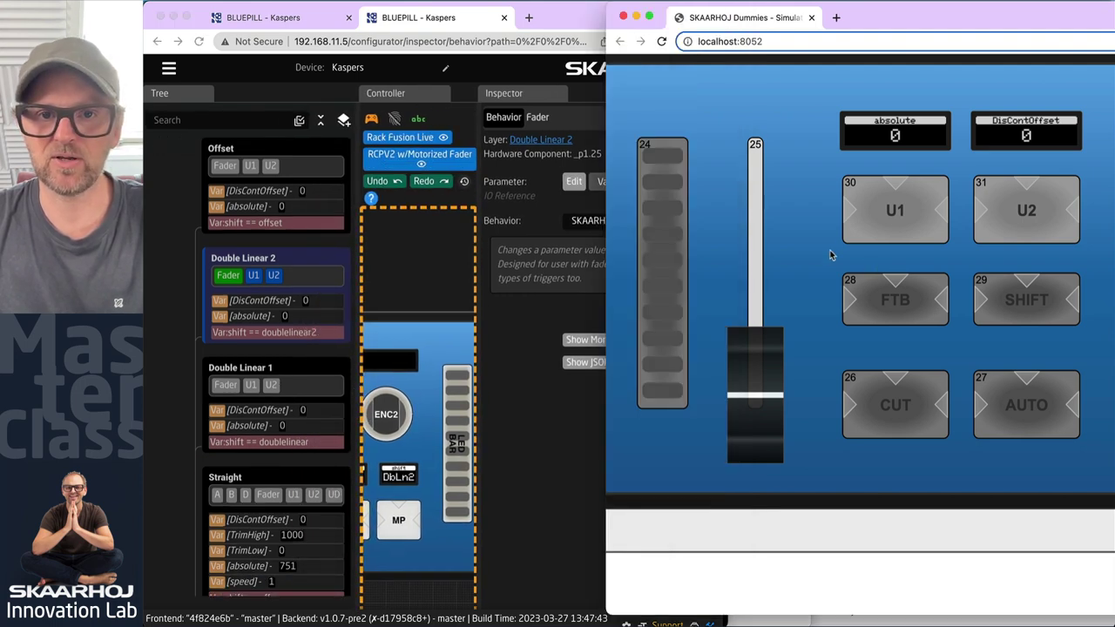
pyautogui.moveTo(901, 10); pyautogui.dragTo(920, 5)
pyautogui.click(603, 14)
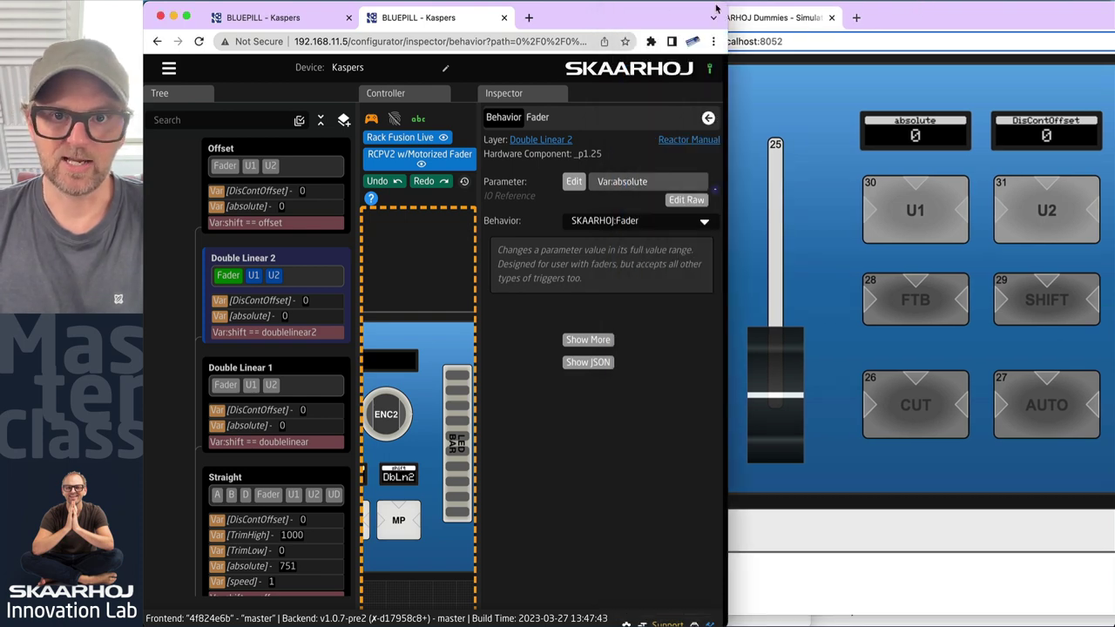
pyautogui.moveTo(721, 4)
pyautogui.mouseDown()
pyautogui.moveTo(667, 4)
pyautogui.moveTo(709, 5)
pyautogui.mouseUp()
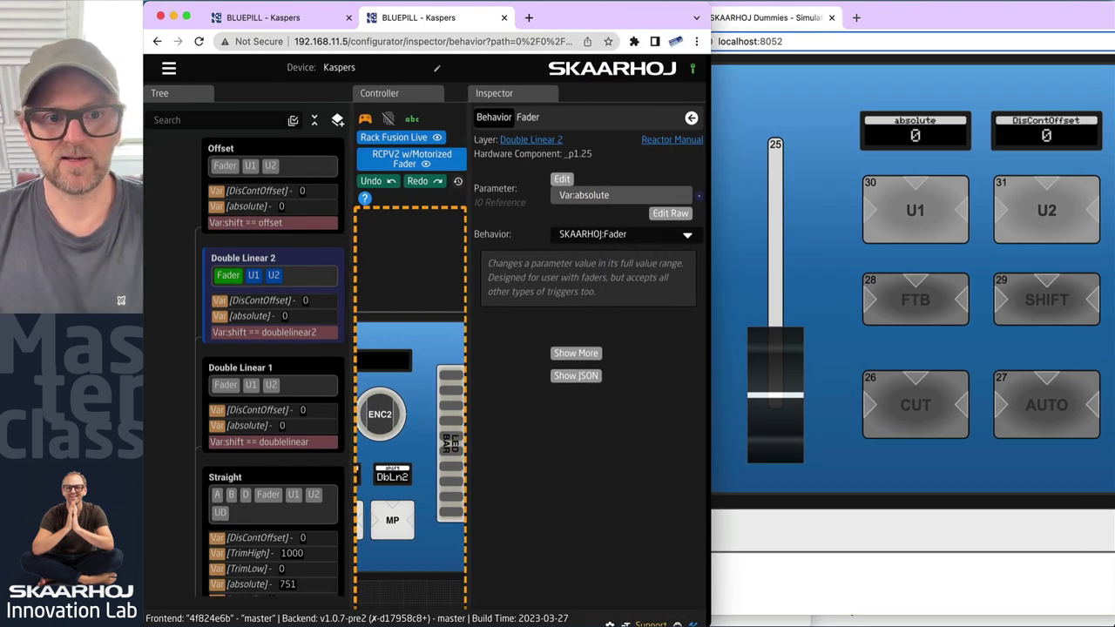
pyautogui.click(659, 60)
pyautogui.click(537, 531)
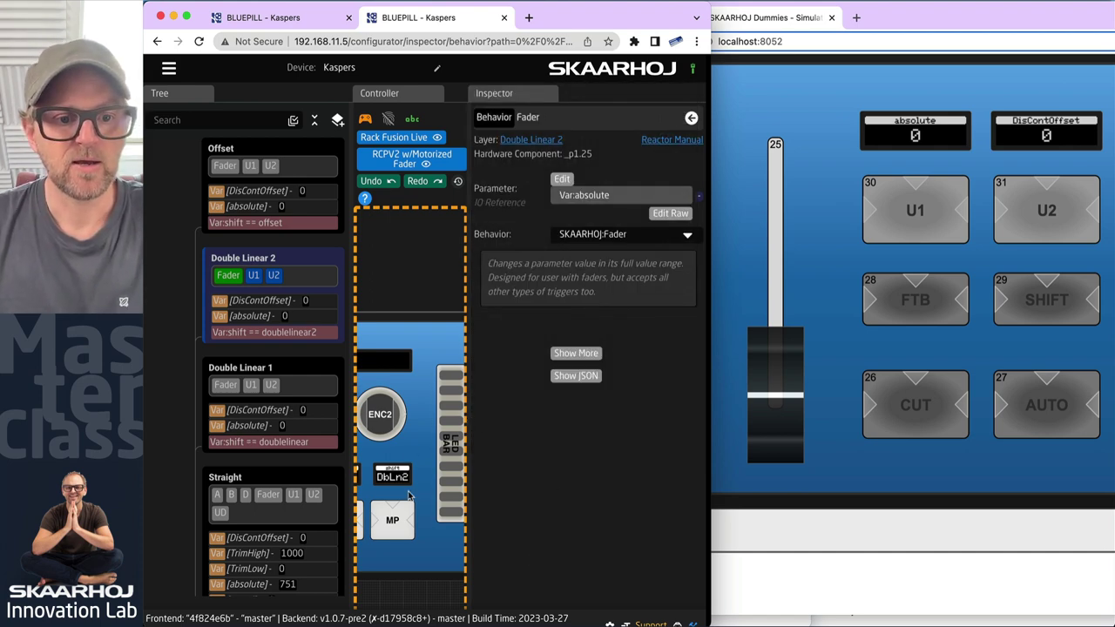
# Step: Cycle the shift mode with the controller's MP button to Off so the Straight layer is active
pyautogui.moveTo(417, 446); pyautogui.dragTo(424, 397)
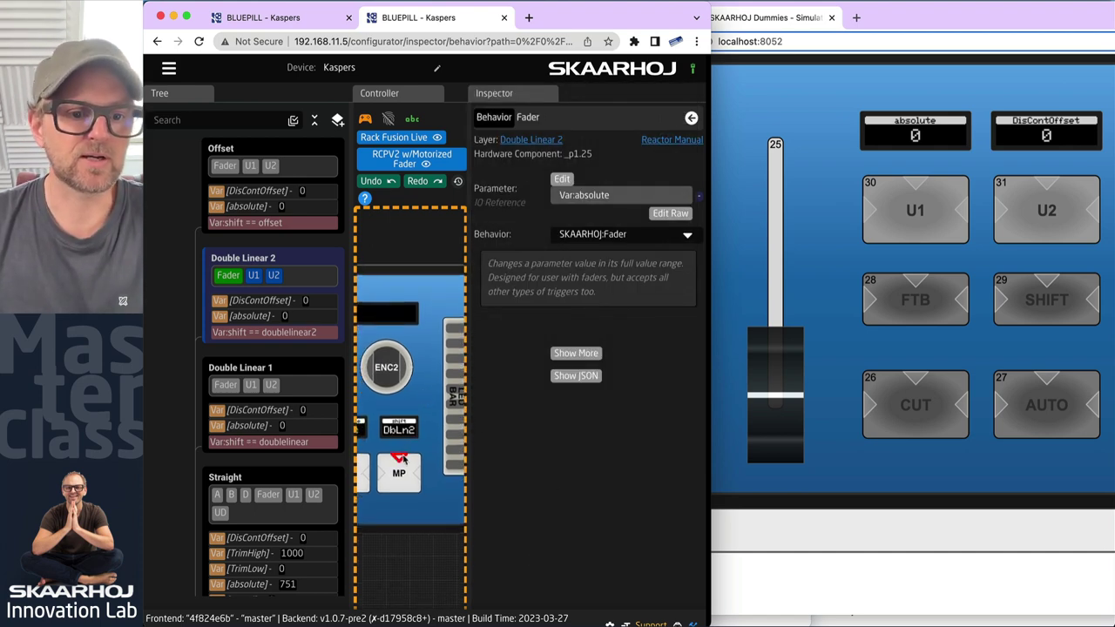
pyautogui.click(403, 483)
pyautogui.click(404, 483)
pyautogui.click(403, 484)
pyautogui.click(403, 484)
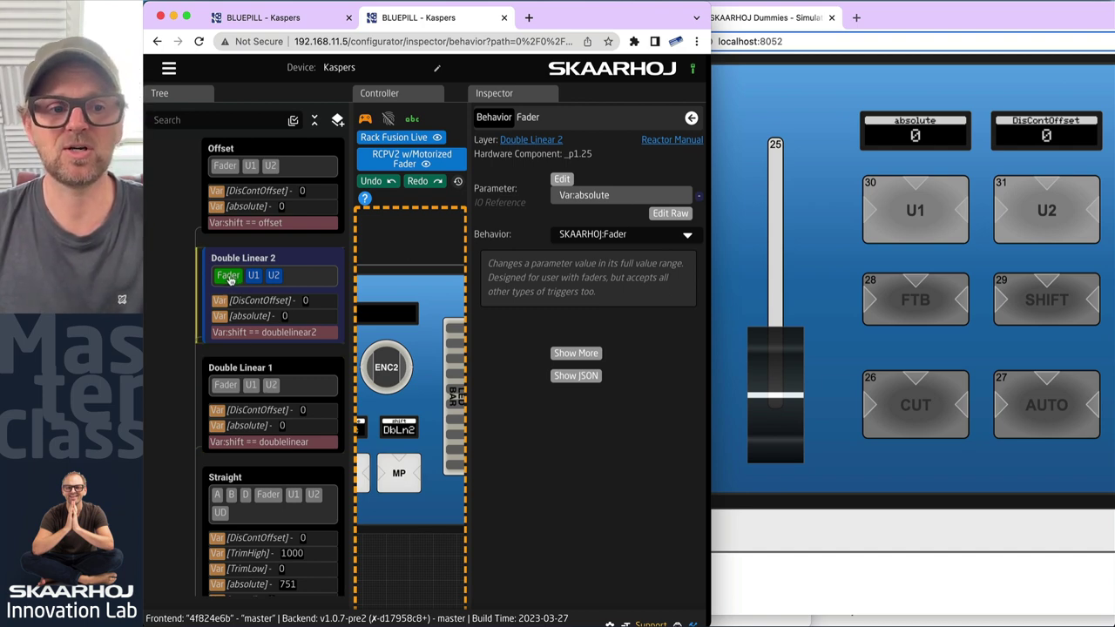
pyautogui.click(379, 471)
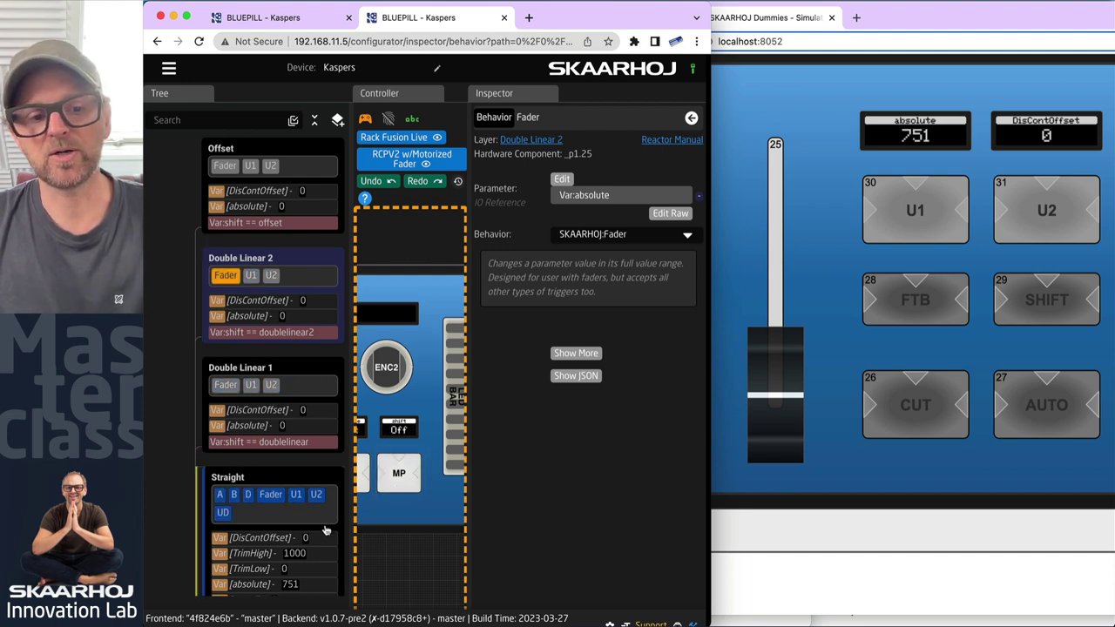
# Step: Raise the simulator's fader to an absolute value of about 241 using the Straight mapping
pyautogui.click(774, 395)
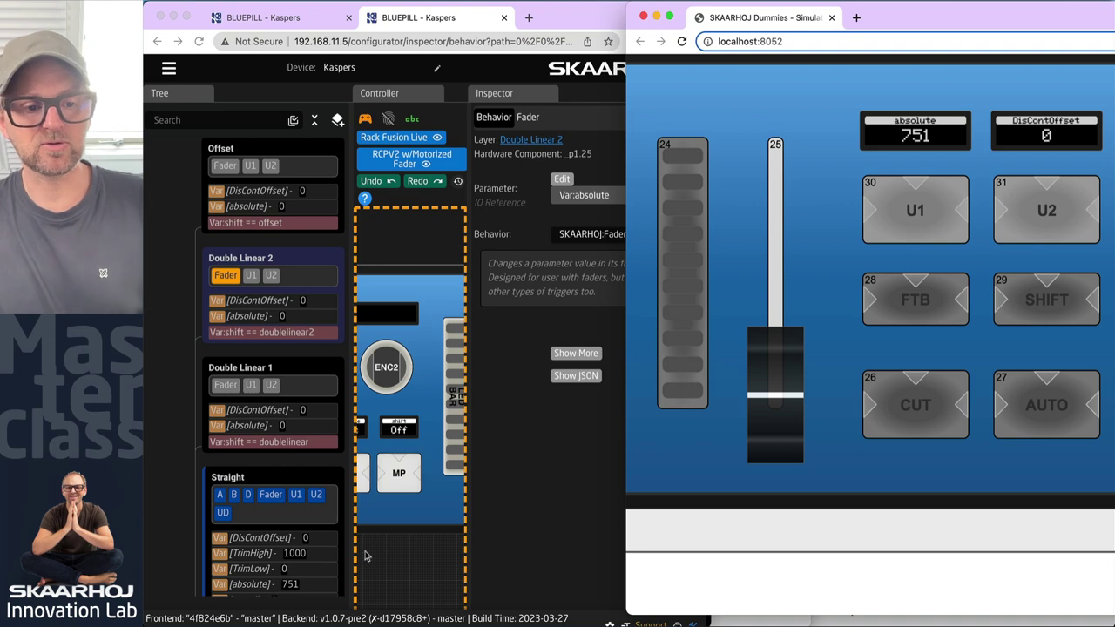
pyautogui.scroll(-2, 287, 575)
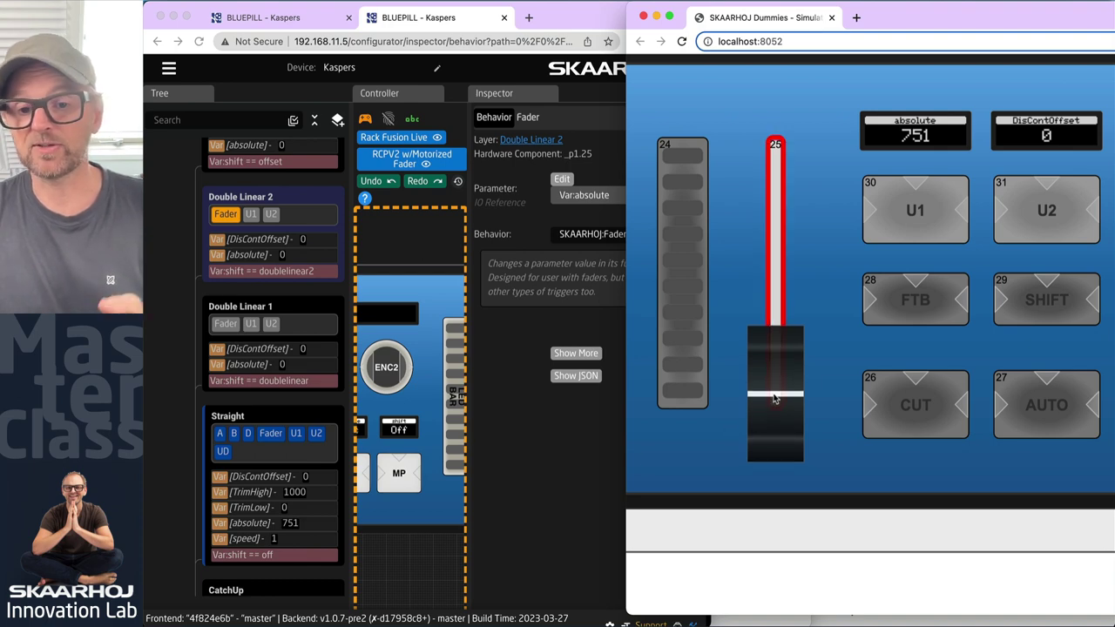
pyautogui.moveTo(774, 398); pyautogui.dragTo(759, 336)
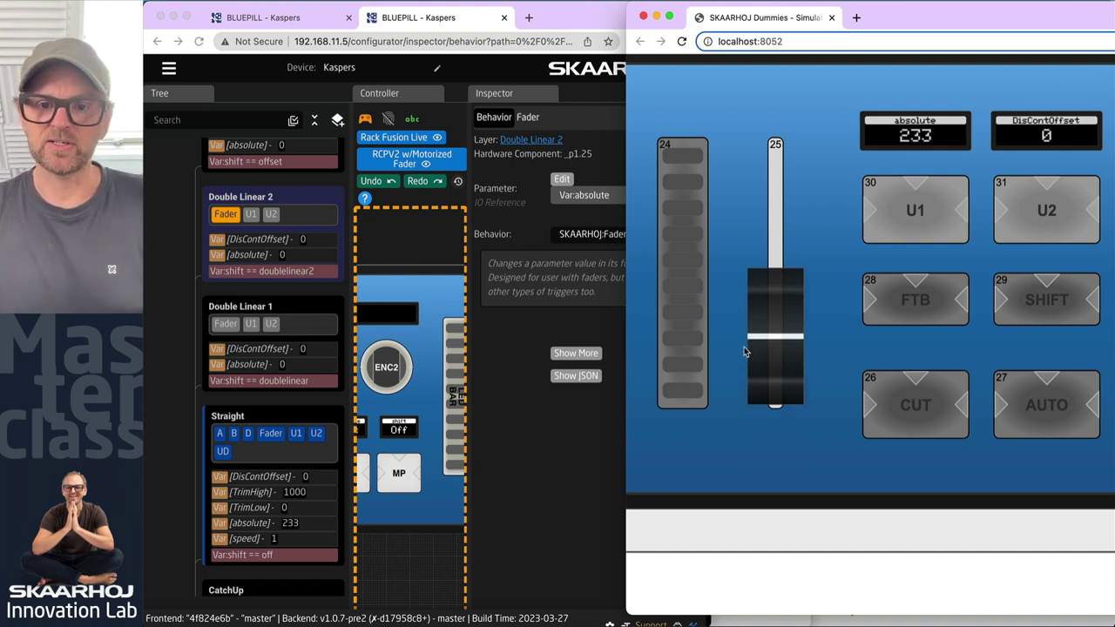
pyautogui.moveTo(777, 338)
pyautogui.mouseDown()
pyautogui.moveTo(779, 130)
pyautogui.moveTo(761, 311)
pyautogui.moveTo(769, 418)
pyautogui.moveTo(777, 342)
pyautogui.mouseUp()
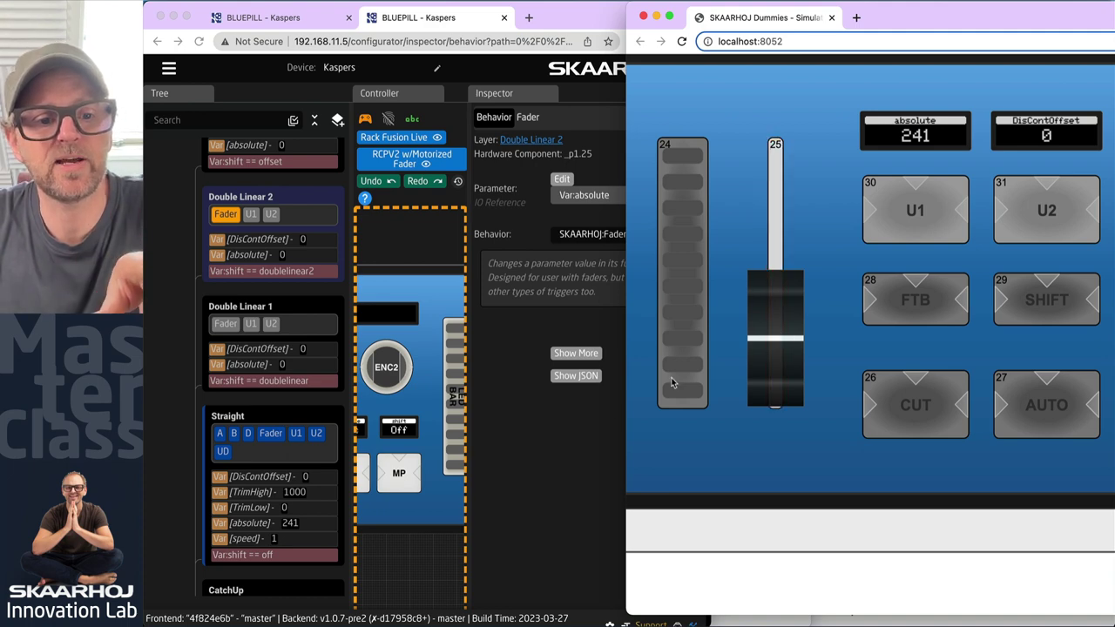
# Step: Switch the shift mode to DbLn and raise the simulator's fader in stages to an absolute value of about 706
pyautogui.click(412, 480)
pyautogui.click(412, 480)
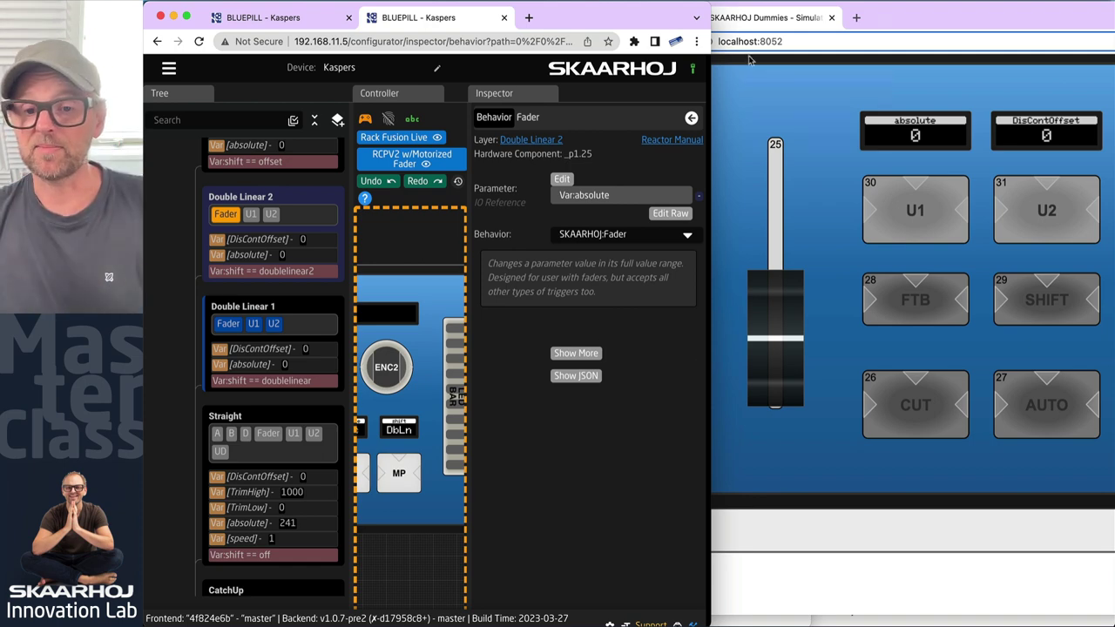
pyautogui.click(775, 335)
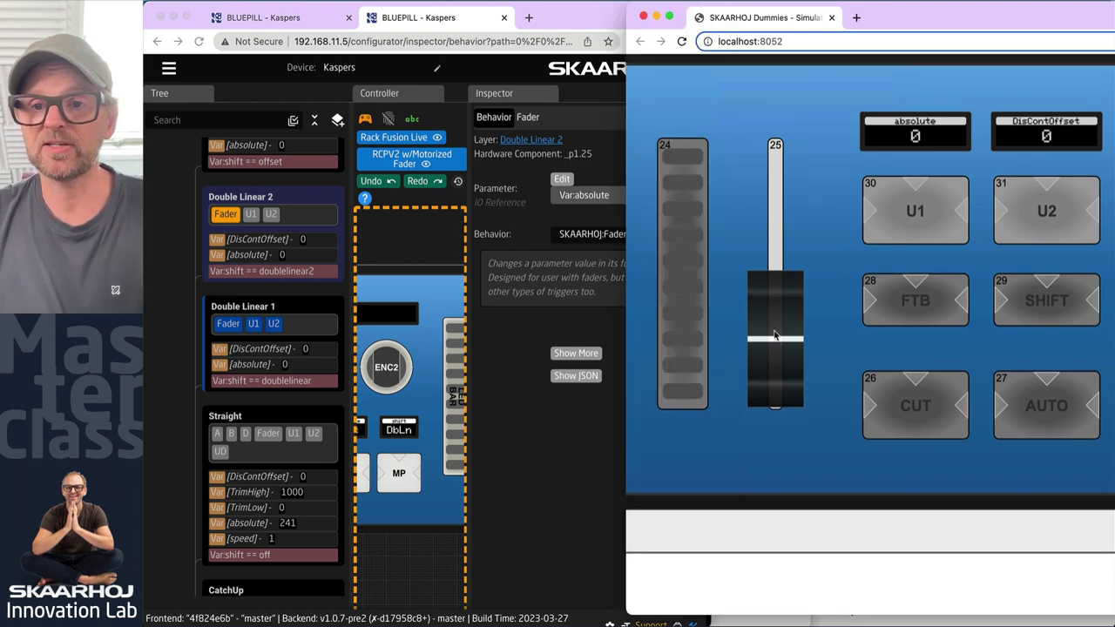
pyautogui.moveTo(775, 327); pyautogui.dragTo(776, 289)
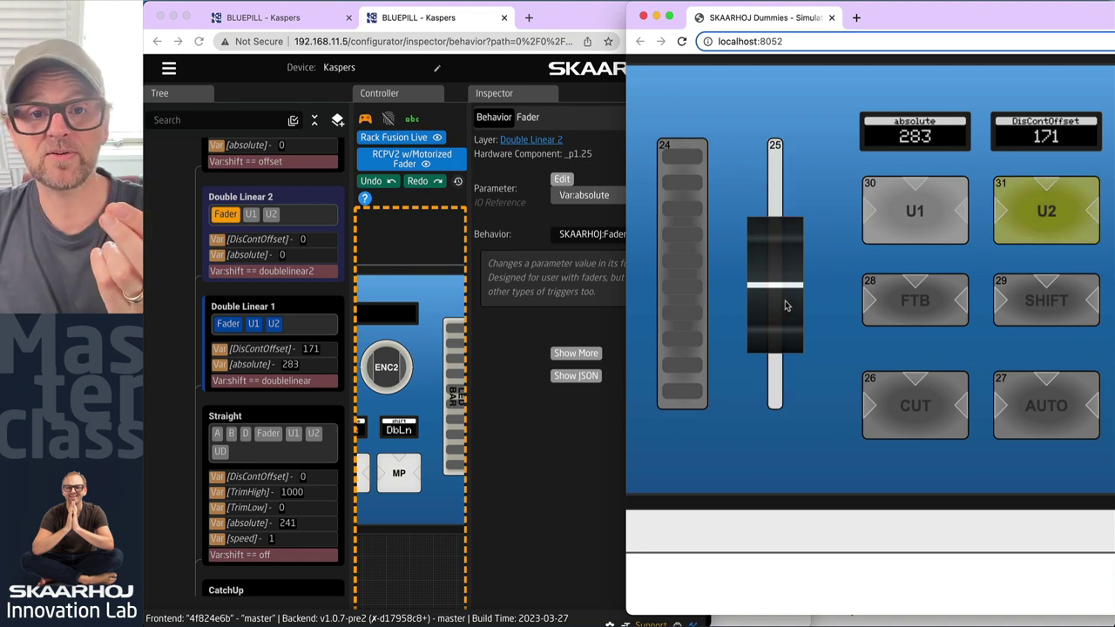
pyautogui.click(785, 300)
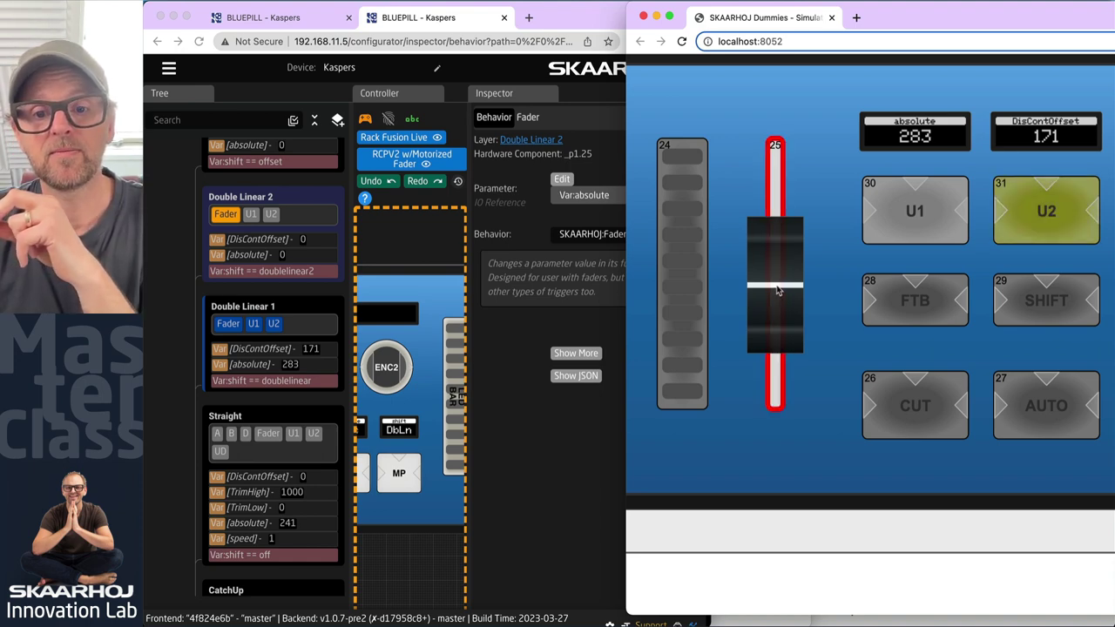
pyautogui.moveTo(778, 290); pyautogui.dragTo(777, 212)
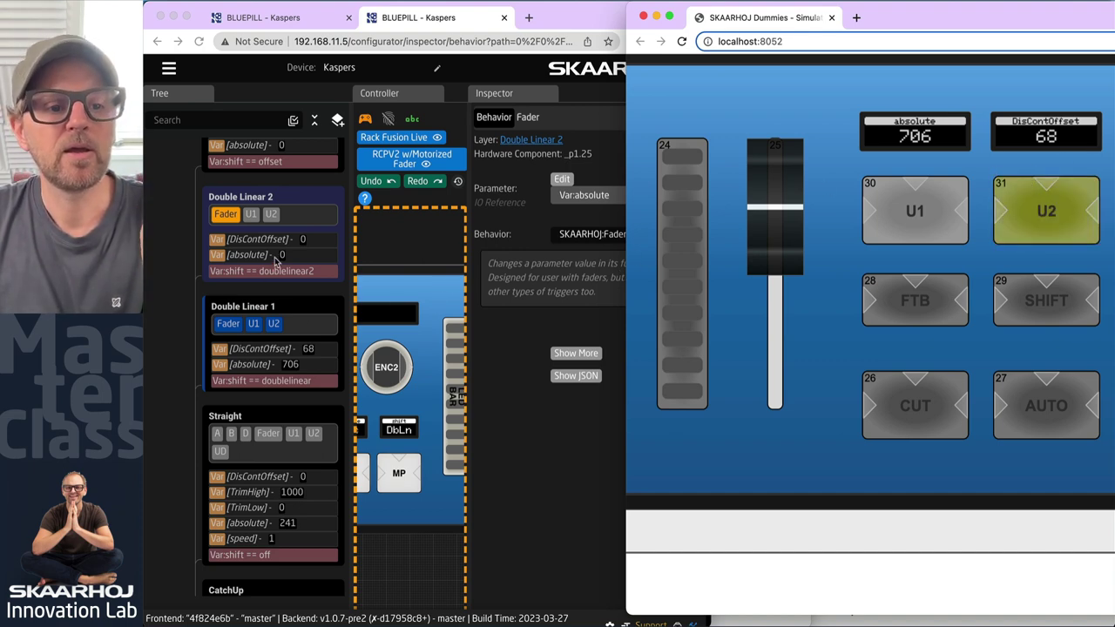
# Step: Switch the shift mode to DbLn2, nudge the simulator's fader up, and lower it to an absolute value of about 340 with zero offset
pyautogui.scroll(2, 290, 267)
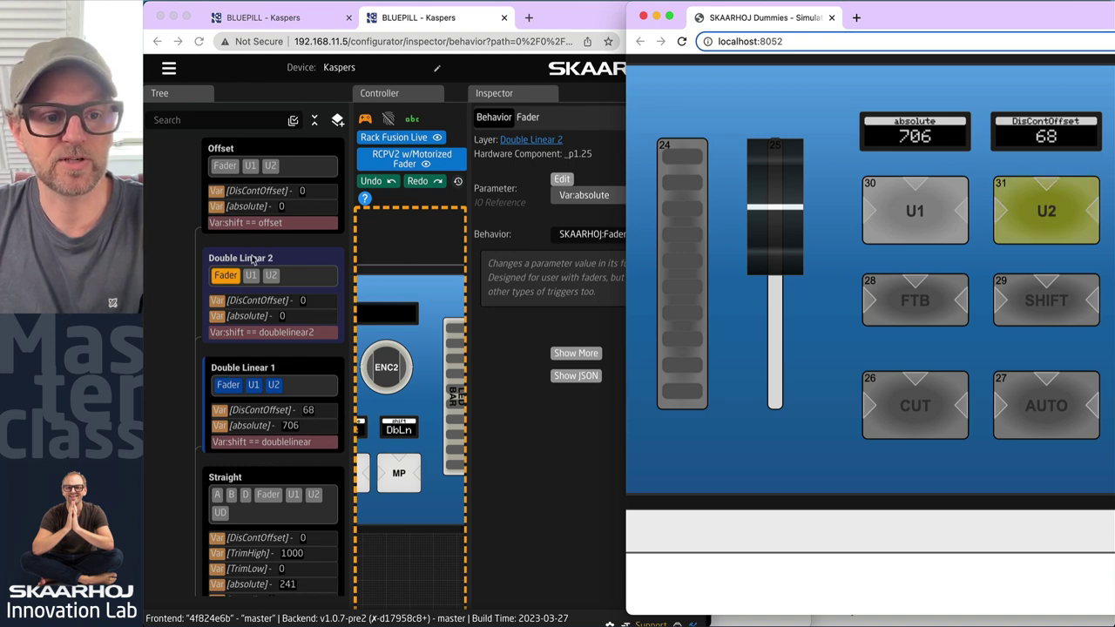
pyautogui.click(415, 478)
pyautogui.click(416, 478)
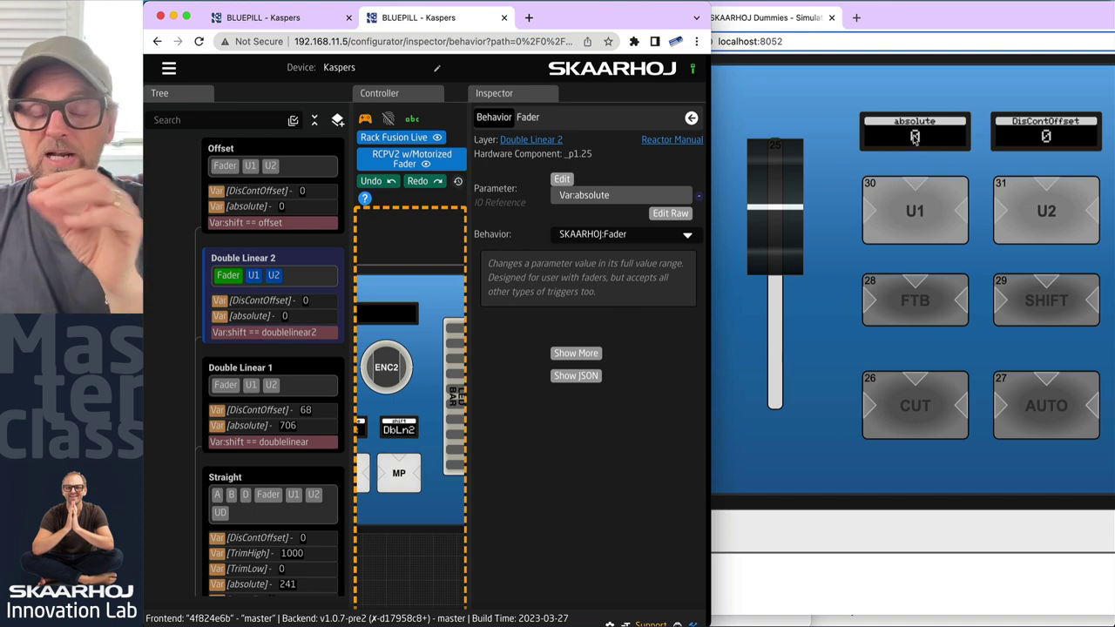
pyautogui.click(780, 210)
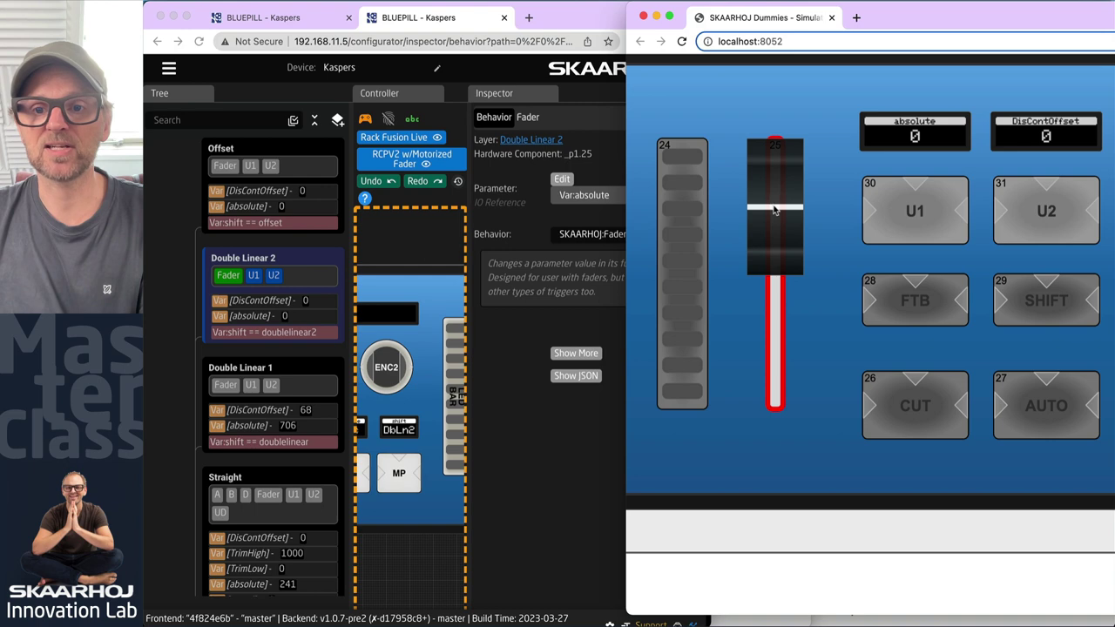
pyautogui.moveTo(775, 210)
pyautogui.mouseDown()
pyautogui.moveTo(771, 224)
pyautogui.moveTo(772, 204)
pyautogui.mouseUp()
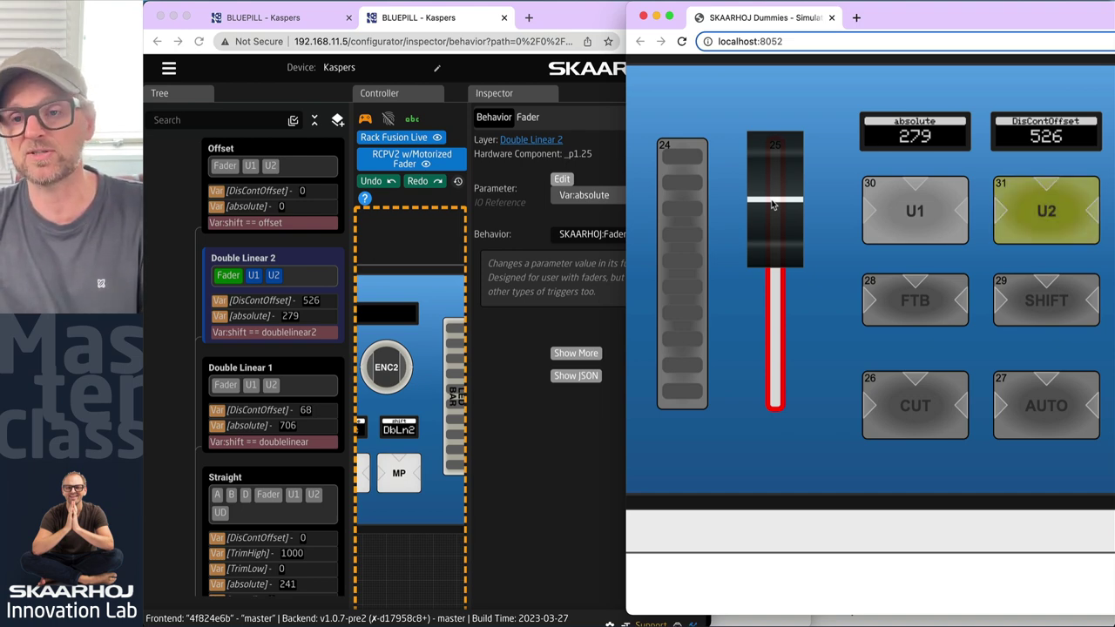
pyautogui.moveTo(773, 203); pyautogui.dragTo(777, 316)
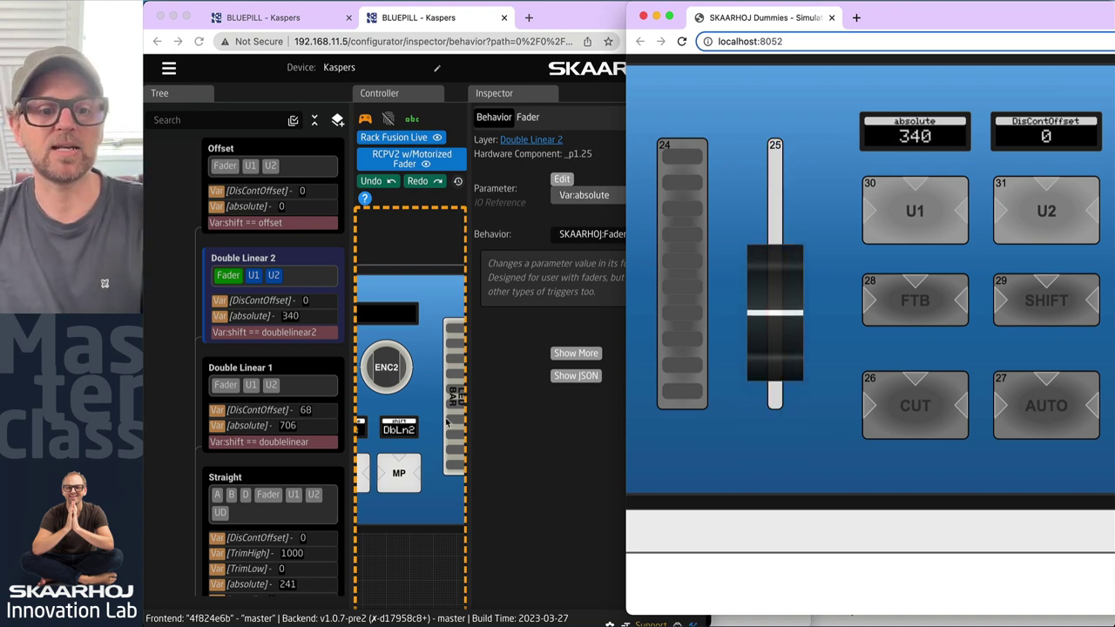
# Step: Return the shift mode to DbLn, lower the simulator's fader slightly, and raise it to an absolute value of about 694
pyautogui.click(389, 448)
pyautogui.click(383, 477)
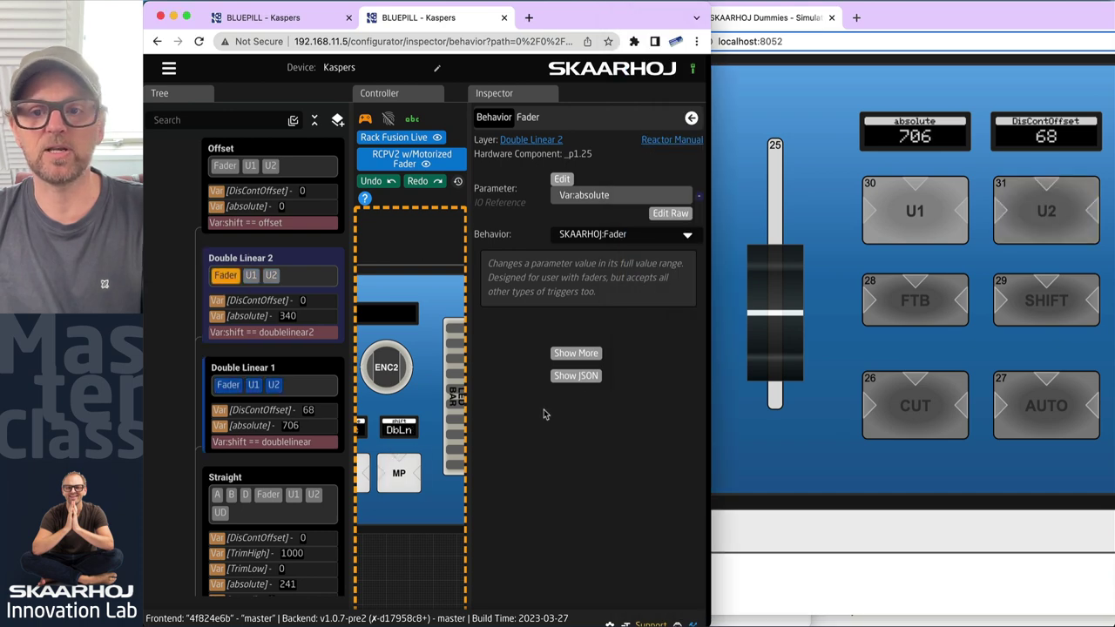
pyautogui.click(914, 156)
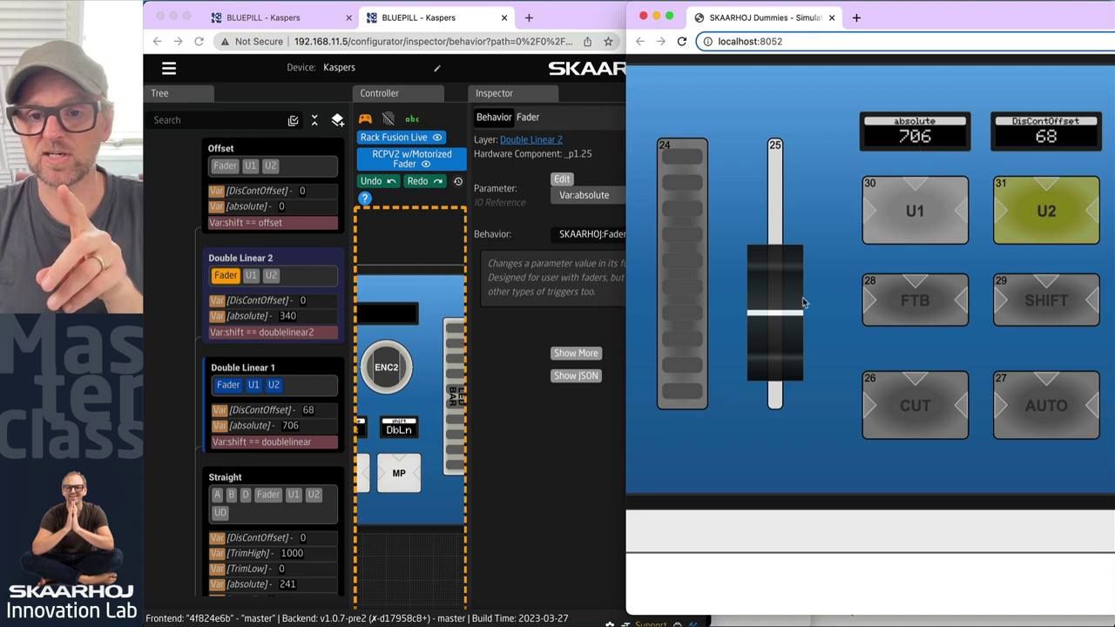
pyautogui.moveTo(771, 321); pyautogui.dragTo(772, 329)
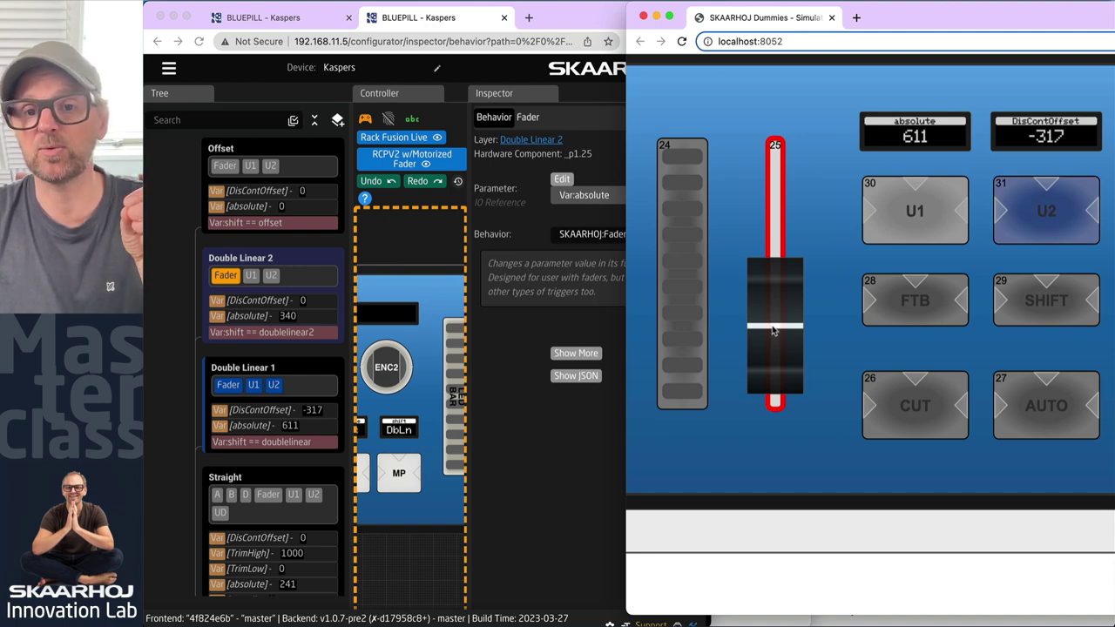
pyautogui.moveTo(775, 330); pyautogui.dragTo(775, 290)
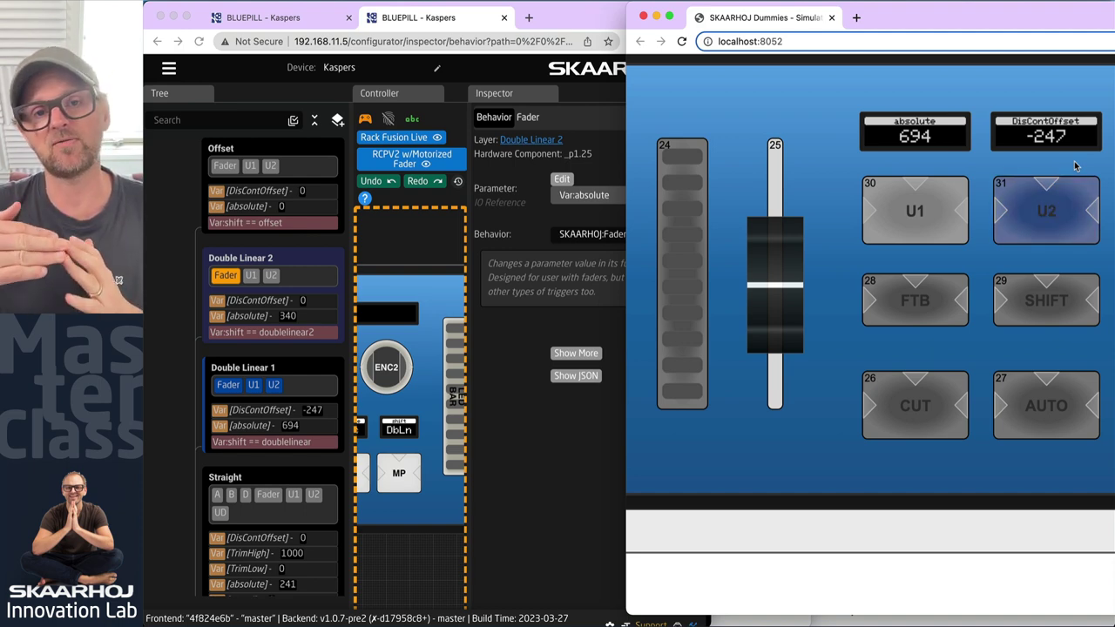
# Step: Lower the simulator's fader fully to 0 and raise it to an absolute value of about 751 with zero offset
pyautogui.hscroll(1, 1076, 165)
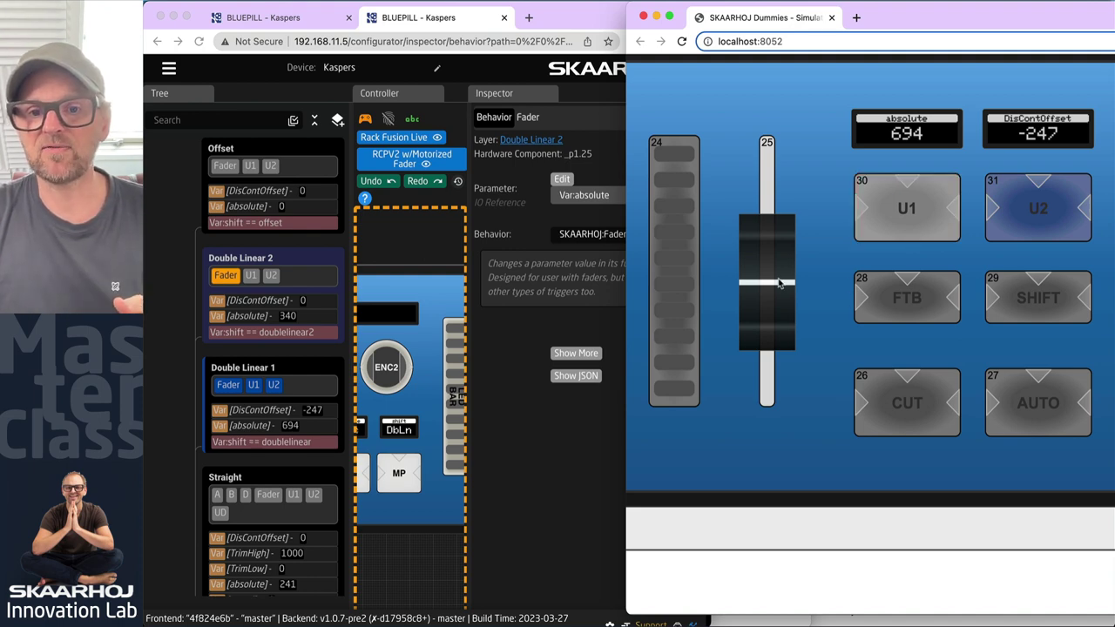
pyautogui.moveTo(769, 287); pyautogui.dragTo(758, 395)
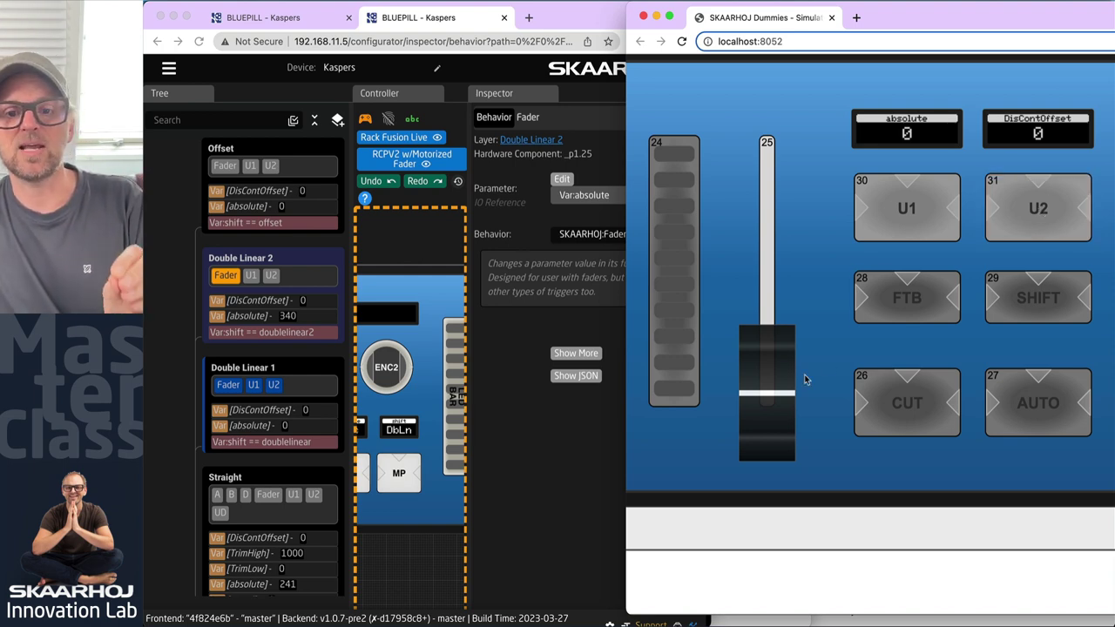
pyautogui.moveTo(770, 400); pyautogui.dragTo(772, 216)
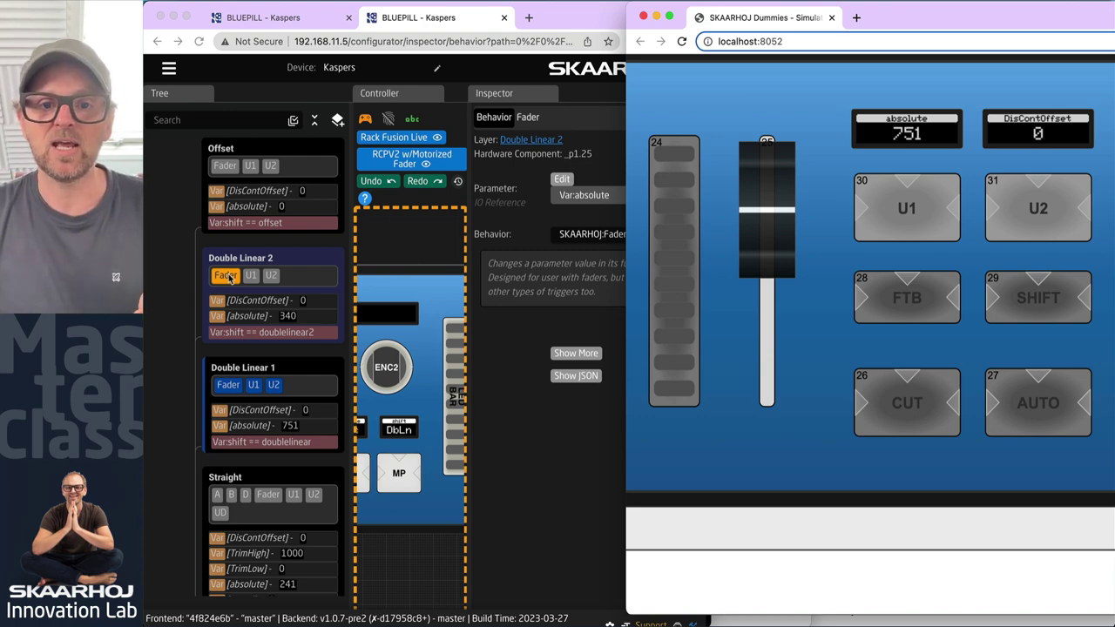
# Step: Select the Fader behavior of the Double Linear 2 layer and set the shift mode to DbLn2
pyautogui.click(193, 289)
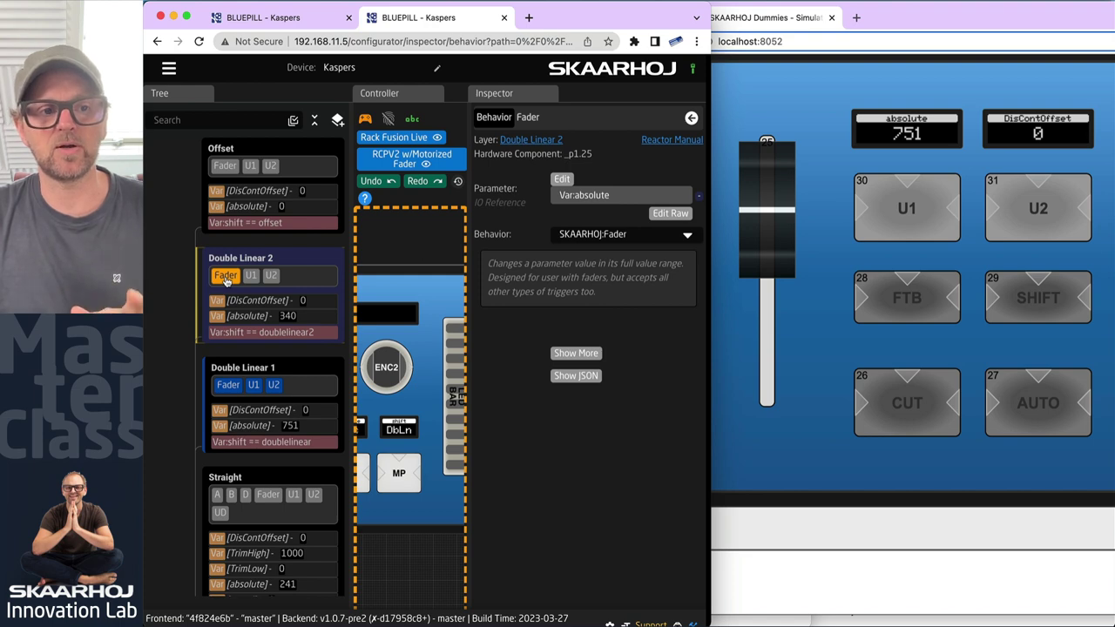
pyautogui.click(226, 277)
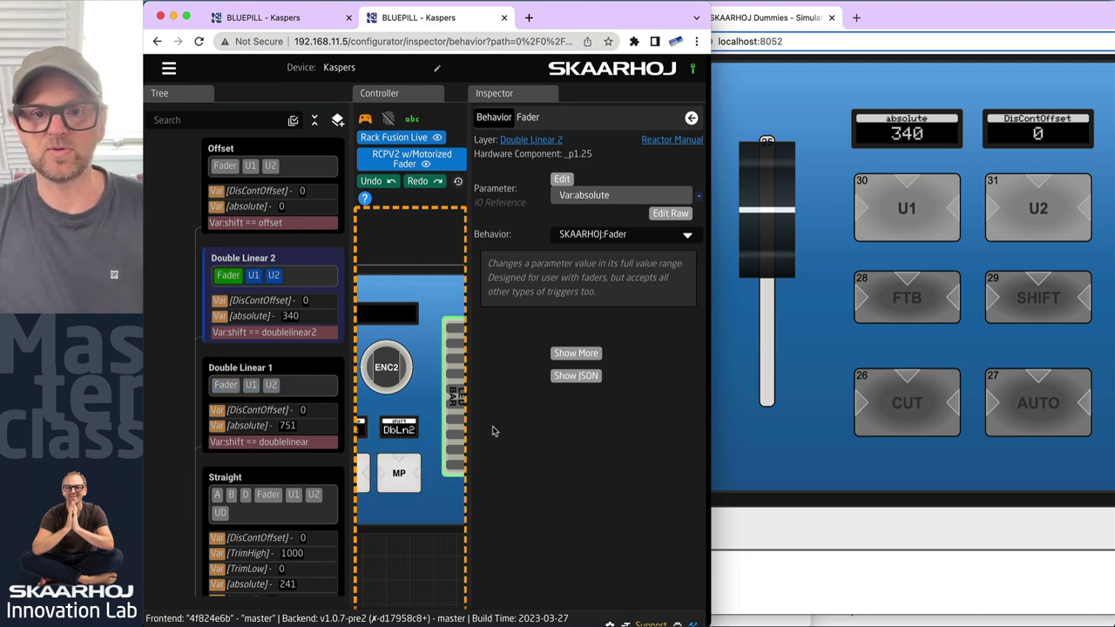
# Step: Lower the simulator's fader slightly in DbLn2 mode and bring it to an absolute value of about 249 in Offset mode
pyautogui.click(829, 224)
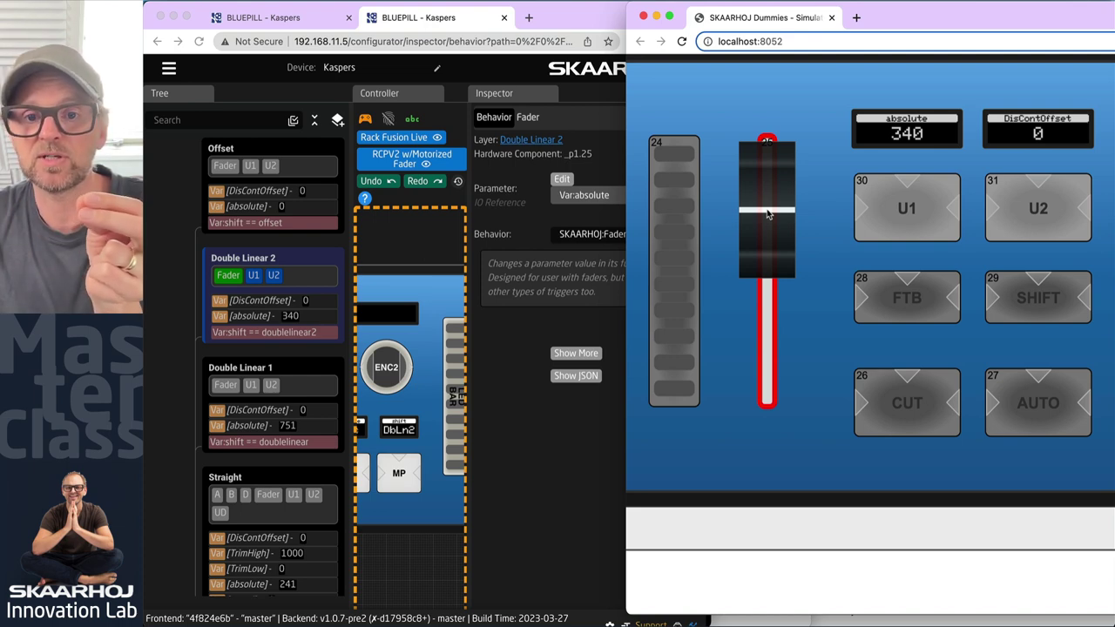
pyautogui.moveTo(767, 215); pyautogui.dragTo(767, 218)
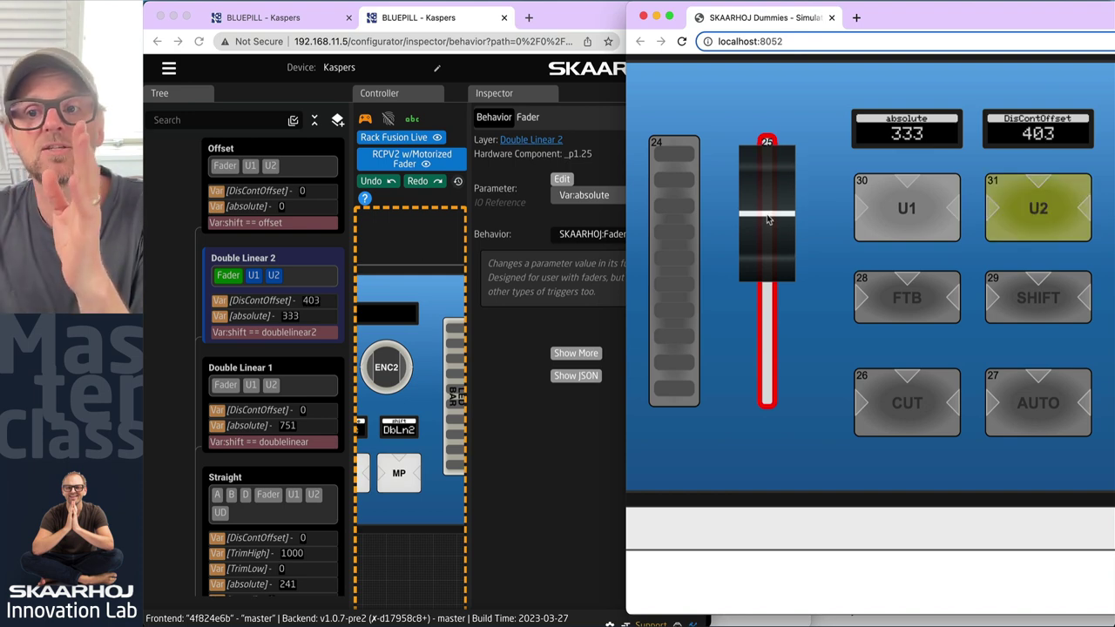
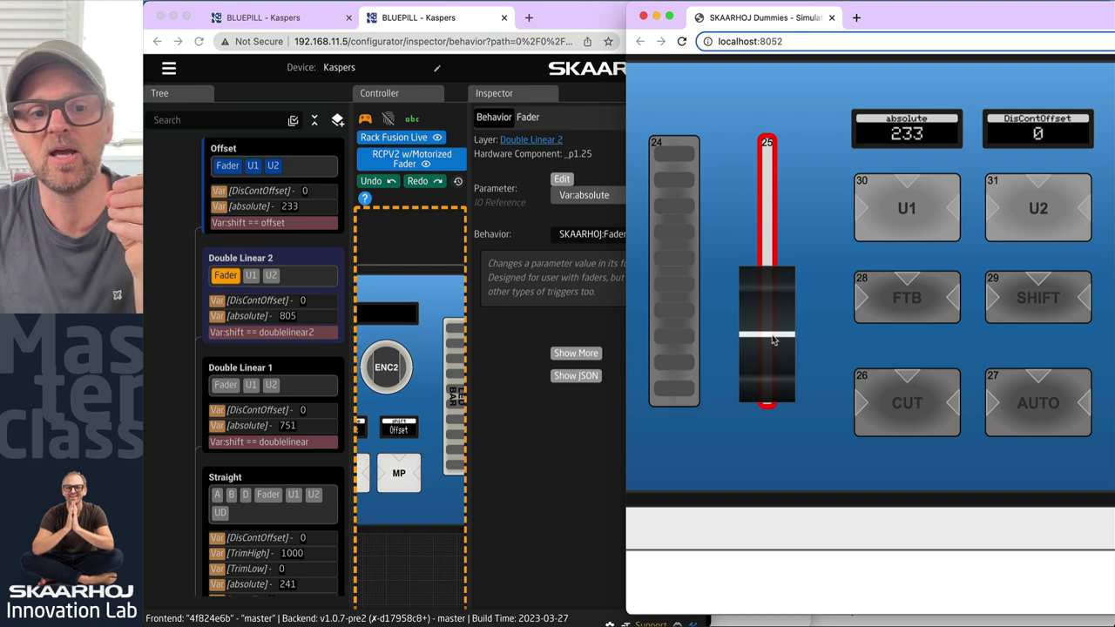
pyautogui.moveTo(772, 339); pyautogui.dragTo(773, 336)
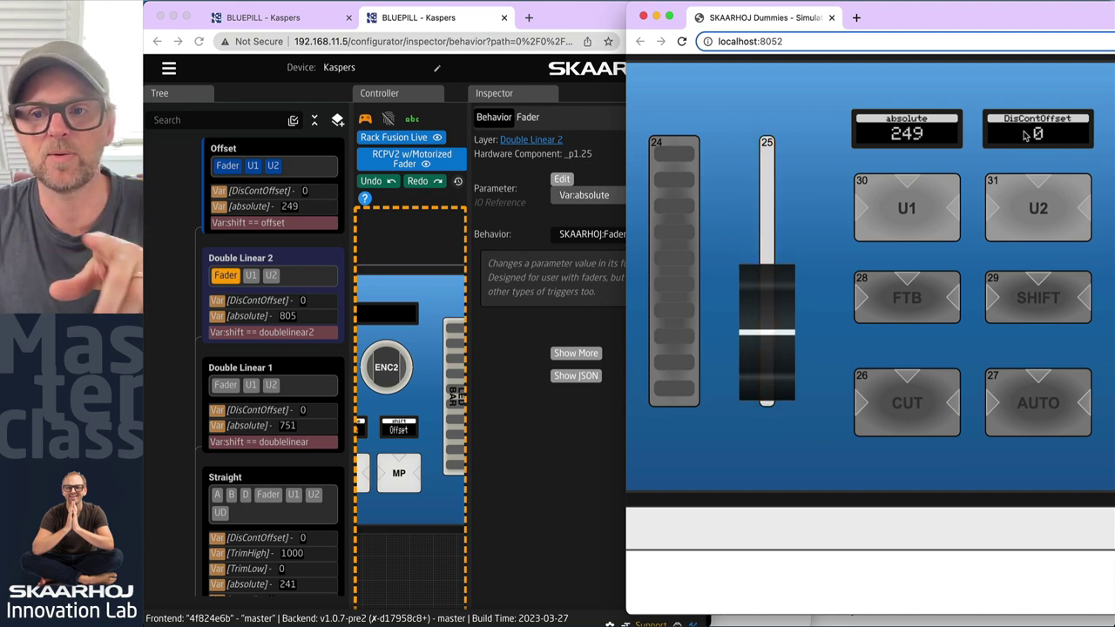
# Step: Set the shift mode to DbLn2 and raise the simulator's fader to an absolute value of about 897
pyautogui.click(380, 475)
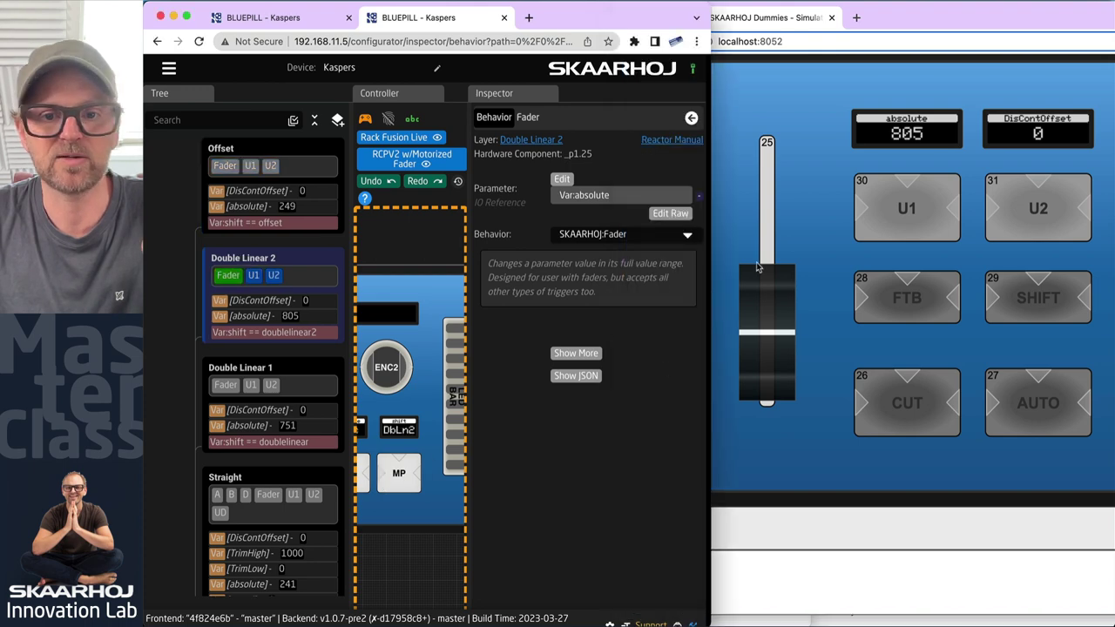
pyautogui.click(770, 352)
pyautogui.moveTo(769, 336); pyautogui.dragTo(765, 249)
# Step: Switch the shift mode to Offset and raise the simulator's fader fully, to an absolute value of about 650 with an offset of 350
pyautogui.click(412, 471)
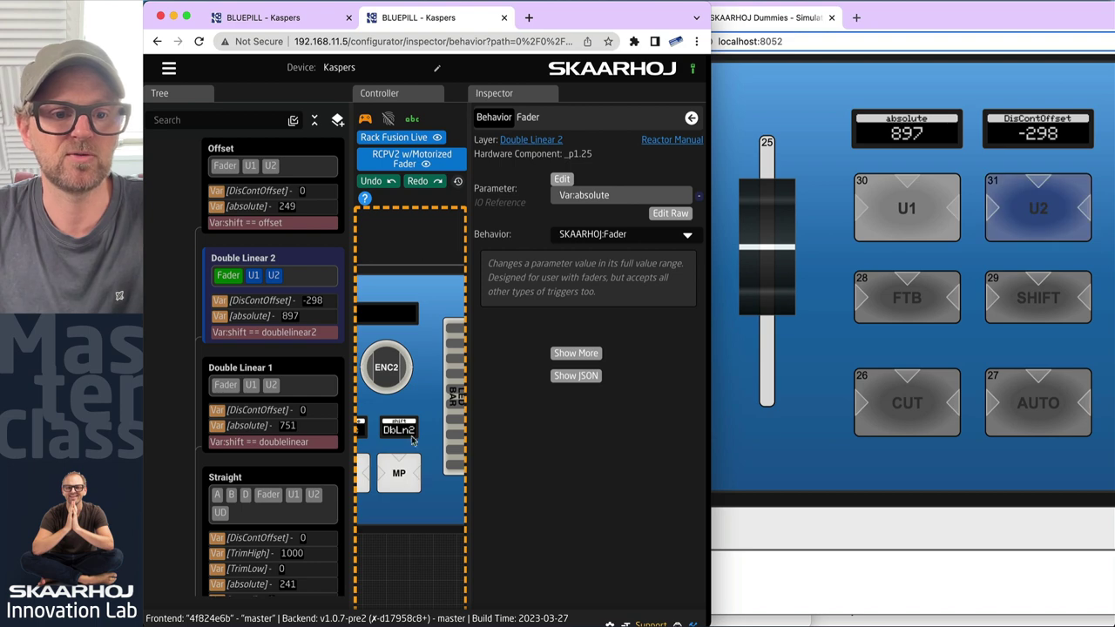
pyautogui.click(417, 475)
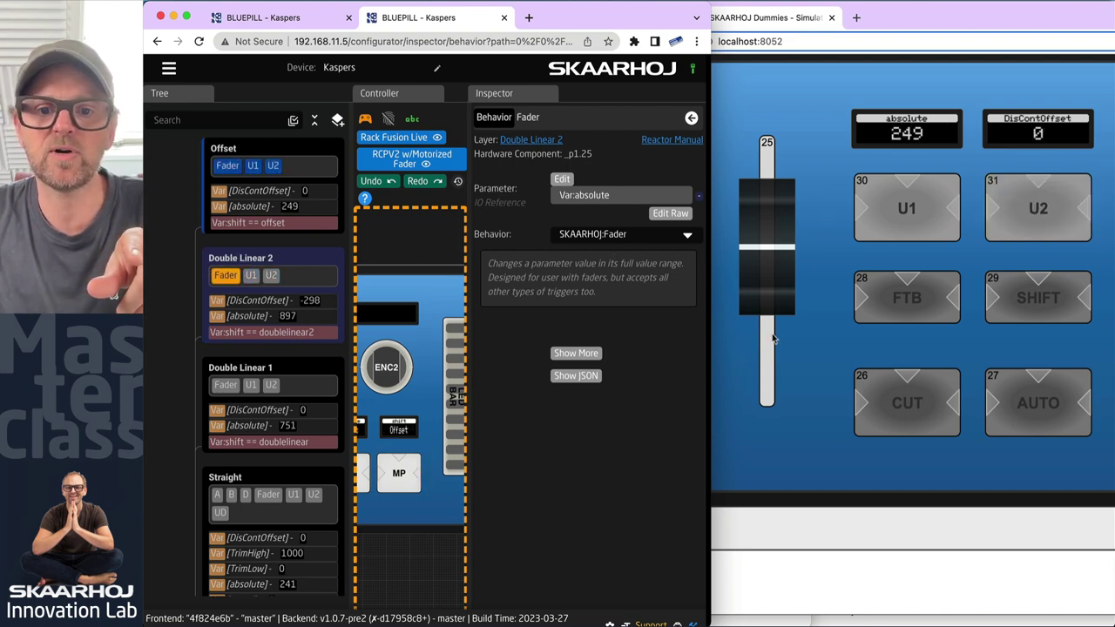
pyautogui.click(770, 252)
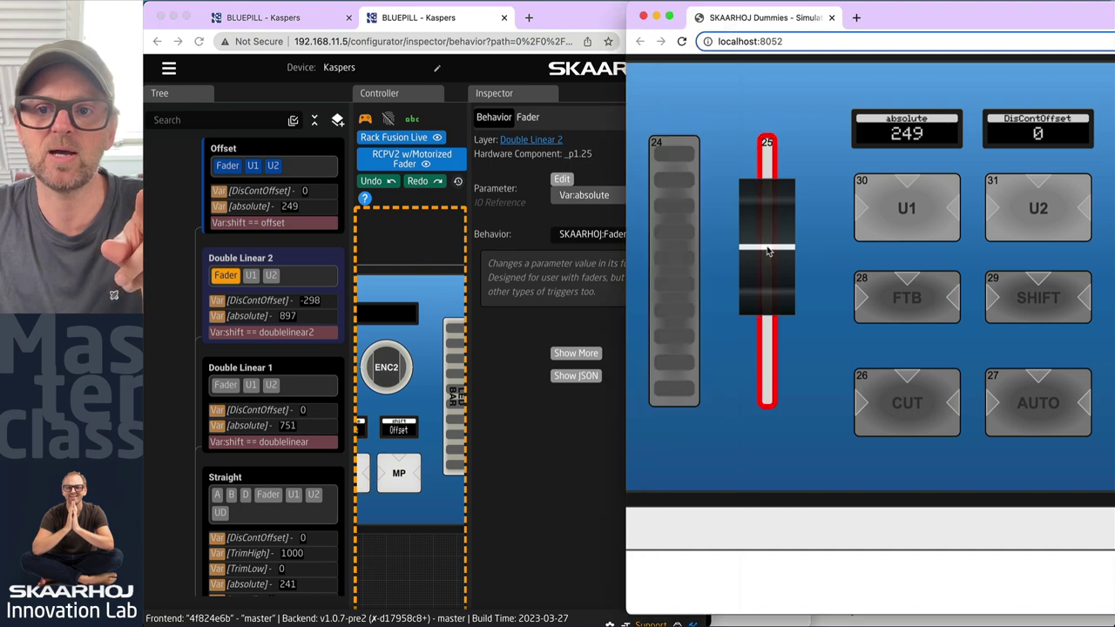
pyautogui.moveTo(768, 251); pyautogui.dragTo(759, 137)
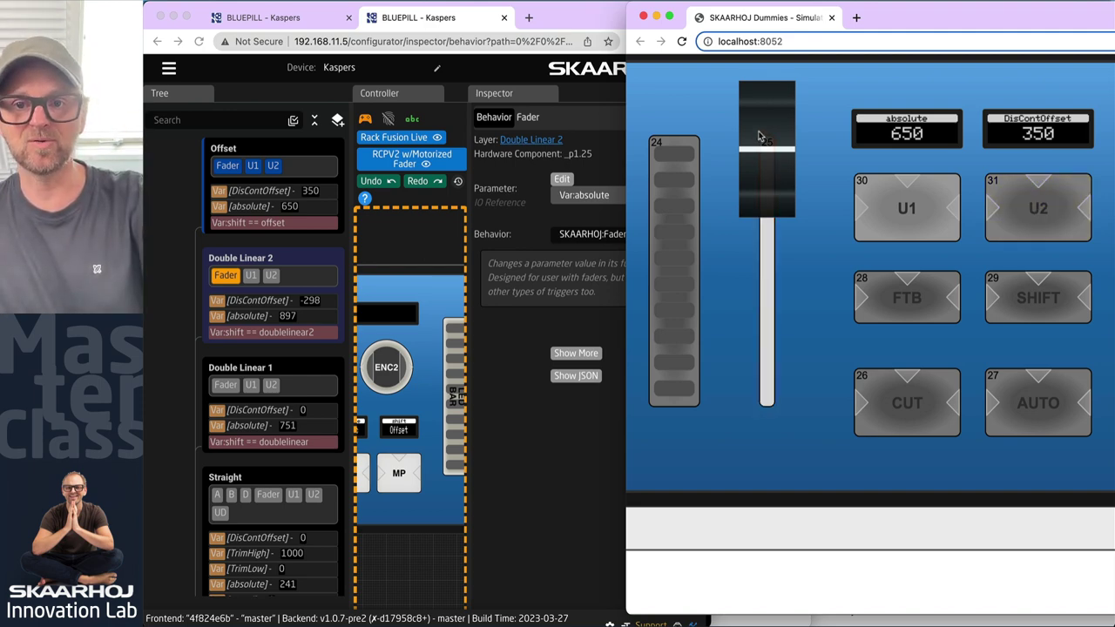
# Step: Lower the simulator's fader to an absolute value of 0, raise it fully, and lower it to about 706 with zero offset
pyautogui.moveTo(758, 136); pyautogui.dragTo(757, 314)
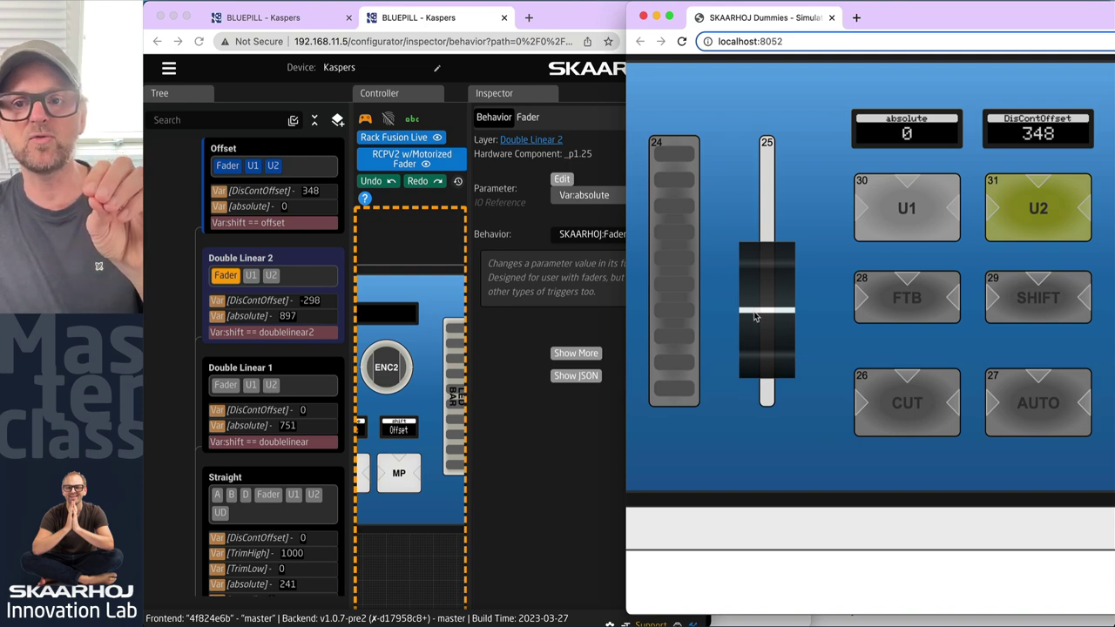
pyautogui.moveTo(755, 318); pyautogui.dragTo(764, 113)
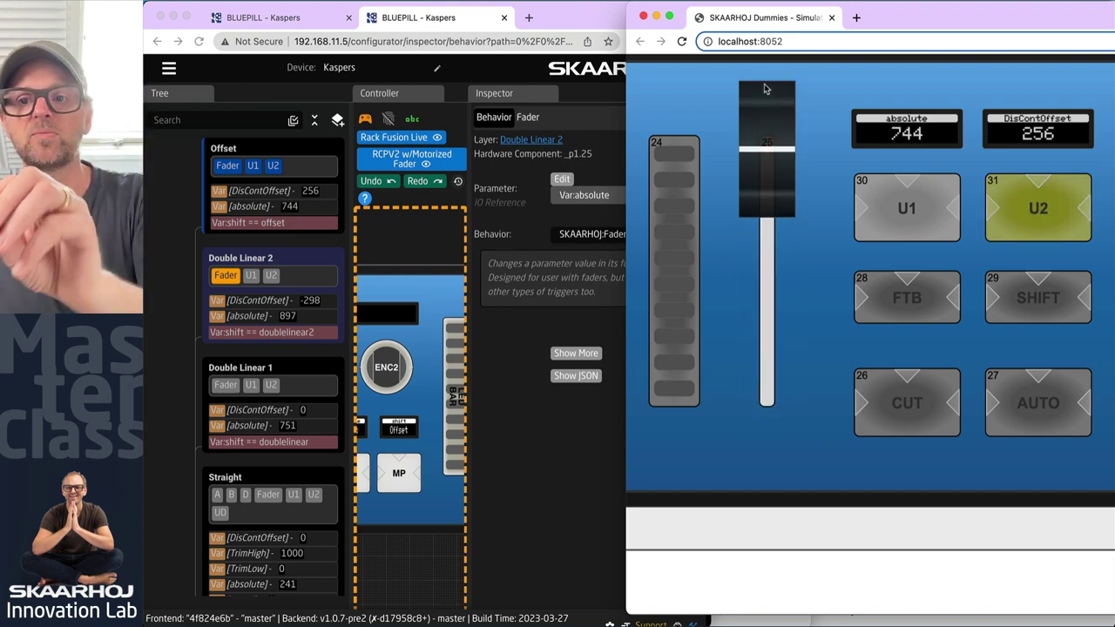
pyautogui.moveTo(766, 89); pyautogui.dragTo(767, 226)
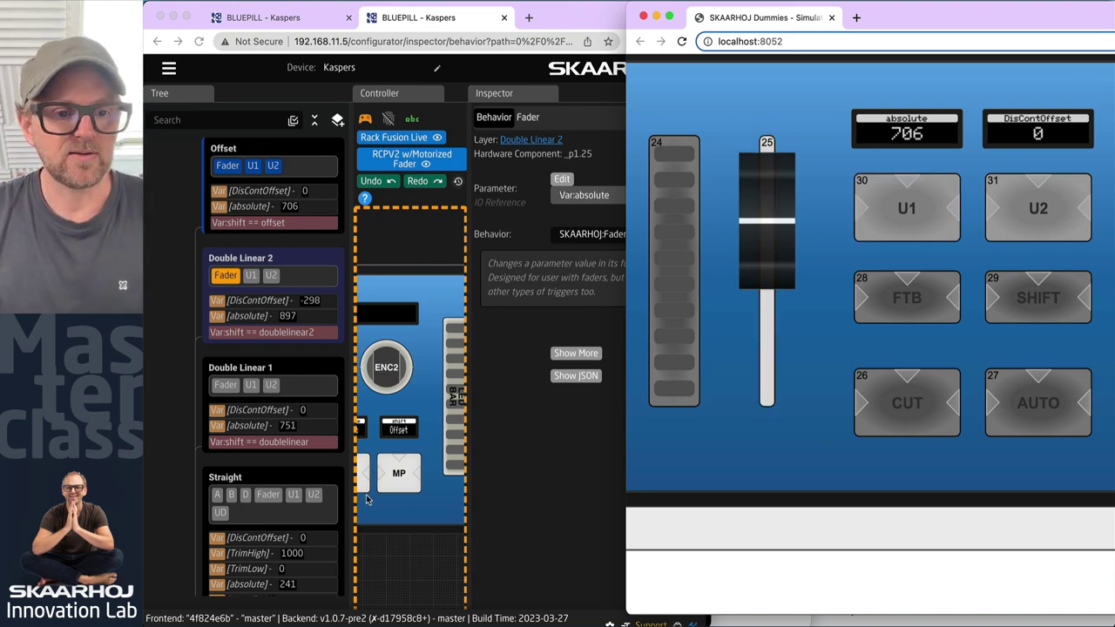
# Step: Set the shift mode to CatchUp and lower the simulator's fader to an absolute value of about 272
pyautogui.click(401, 479)
pyautogui.click(414, 474)
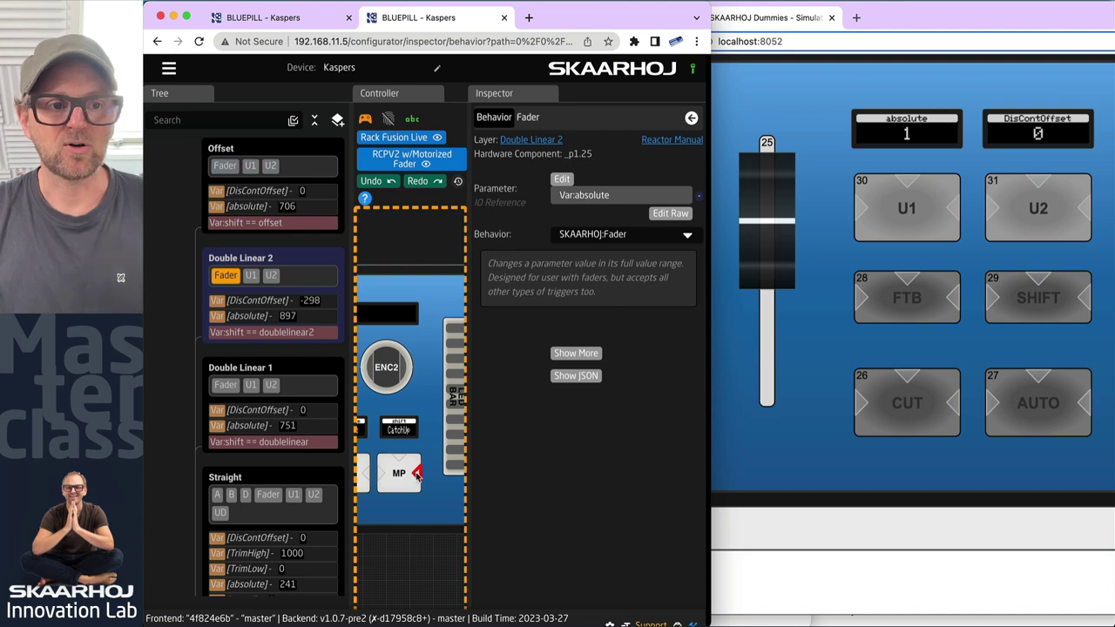
pyautogui.scroll(-4, 235, 477)
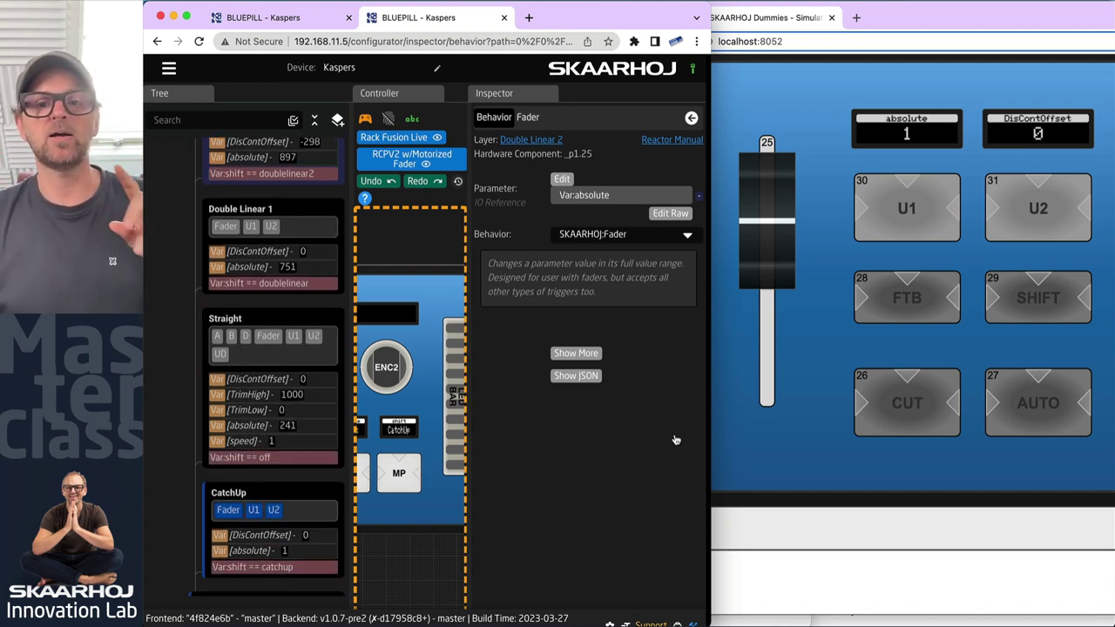
pyautogui.click(826, 318)
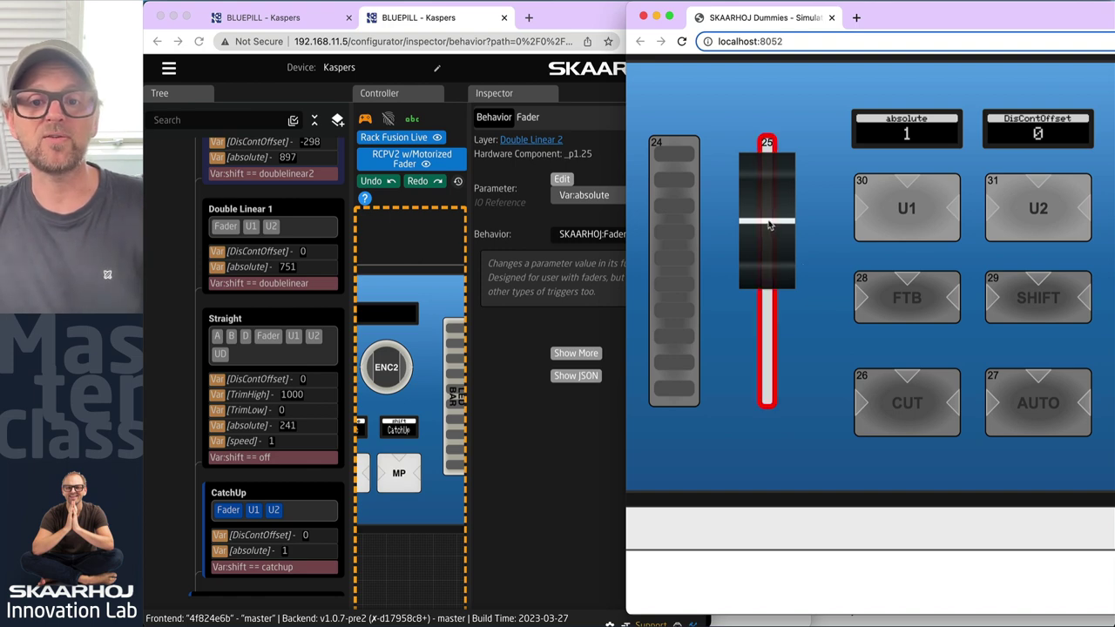
pyautogui.moveTo(768, 225); pyautogui.dragTo(768, 334)
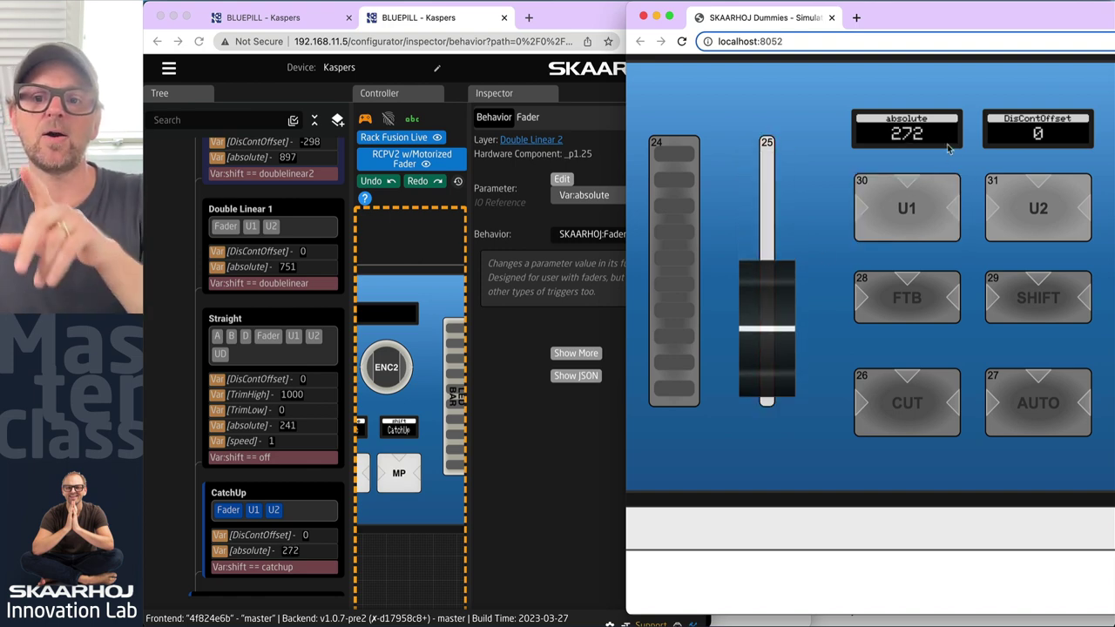
# Step: Return the shift mode to Offset and raise the simulator's fader to an absolute value of about 969
pyautogui.click(384, 475)
pyautogui.click(757, 371)
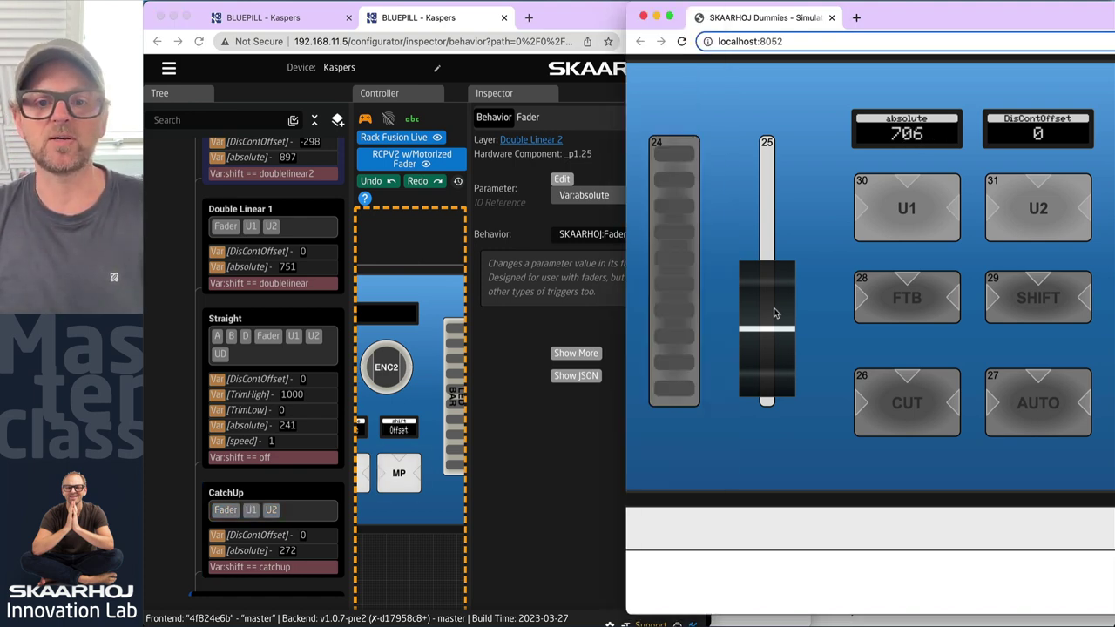
pyautogui.moveTo(774, 308); pyautogui.dragTo(772, 214)
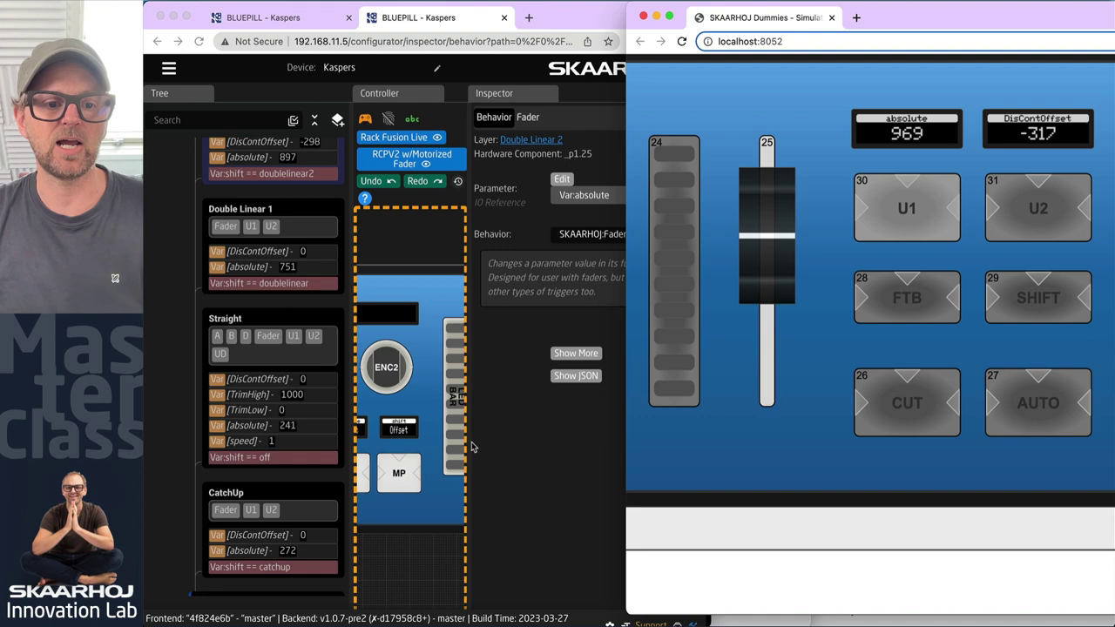
# Step: Switch the shift mode to CatchUp and move the simulator's fader until the absolute value is about 591
pyautogui.click(411, 478)
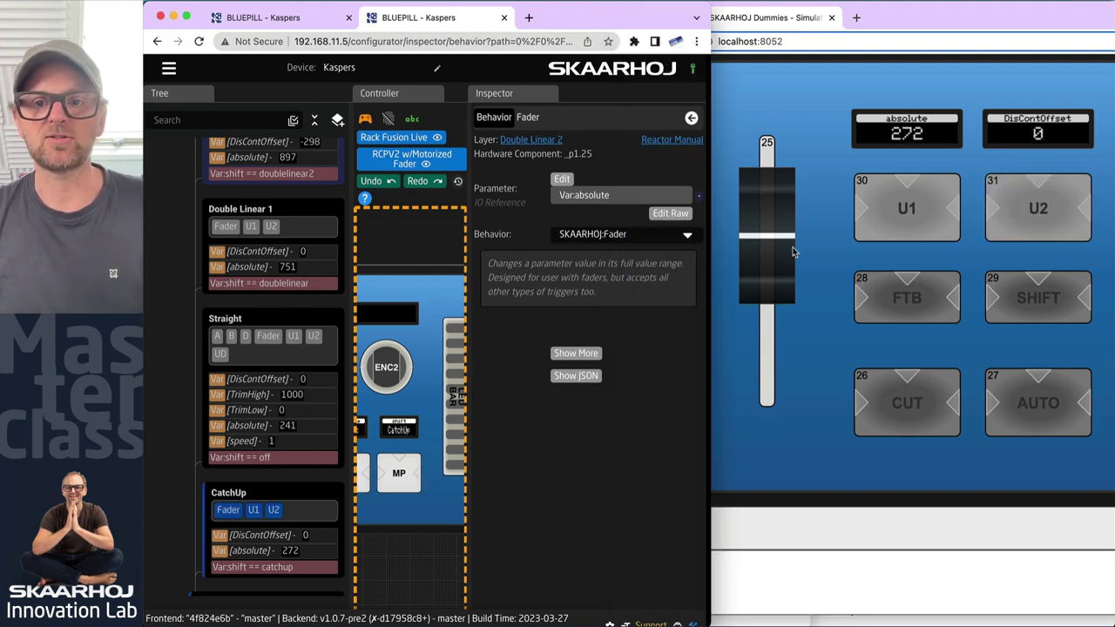
pyautogui.click(824, 239)
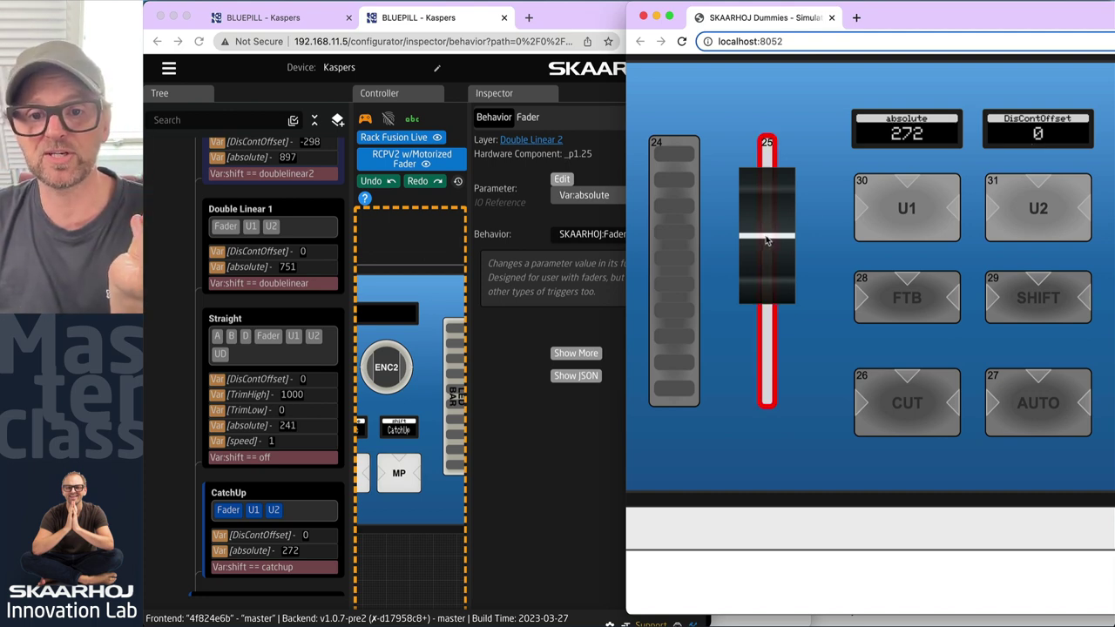
pyautogui.moveTo(767, 240)
pyautogui.mouseDown()
pyautogui.moveTo(760, 346)
pyautogui.moveTo(762, 252)
pyautogui.mouseUp()
# Step: Switch back to Offset mode and lower the simulator's fader to an absolute value of about 756 with an offset of -378
pyautogui.click(417, 473)
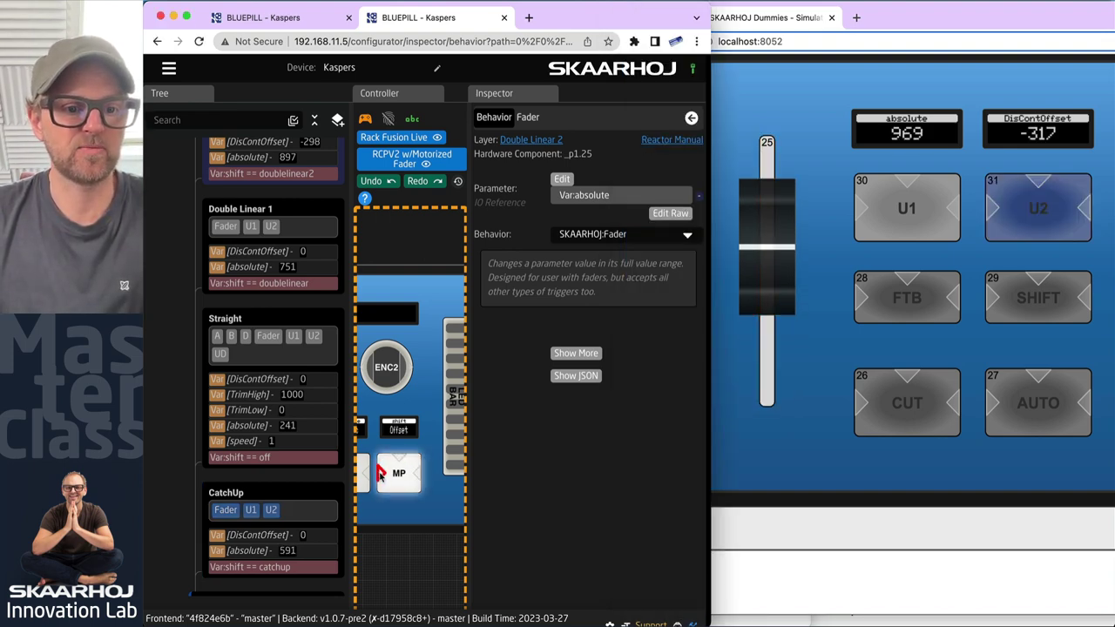
pyautogui.click(754, 254)
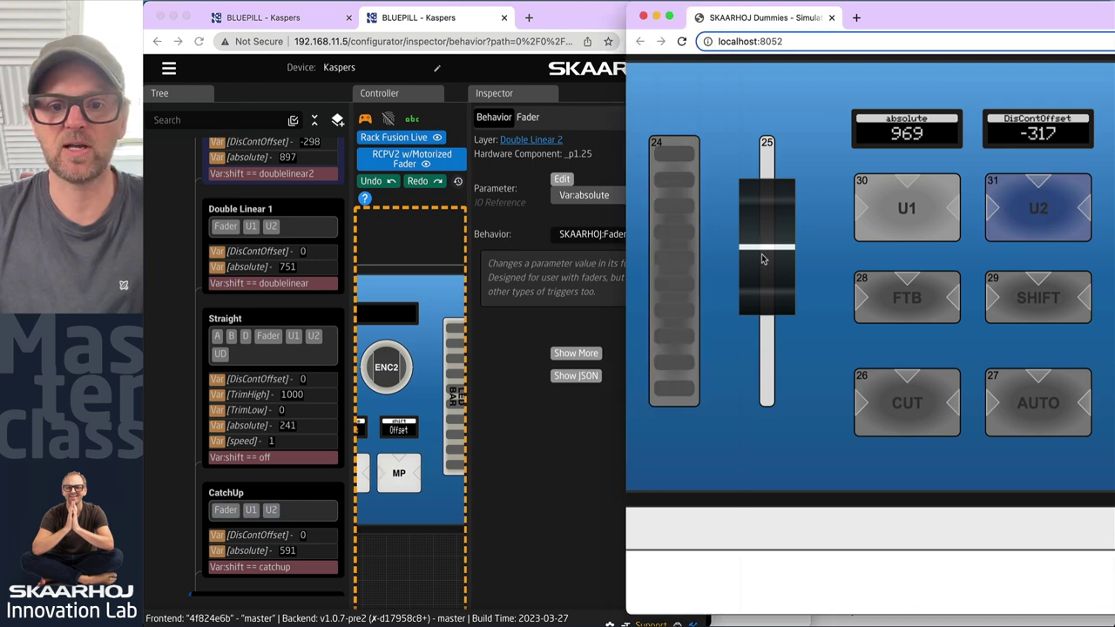
pyautogui.moveTo(761, 253); pyautogui.dragTo(762, 302)
# Step: Select CatchUp mode again and move the simulator's fader up and down to an absolute value of about 287
pyautogui.click(419, 475)
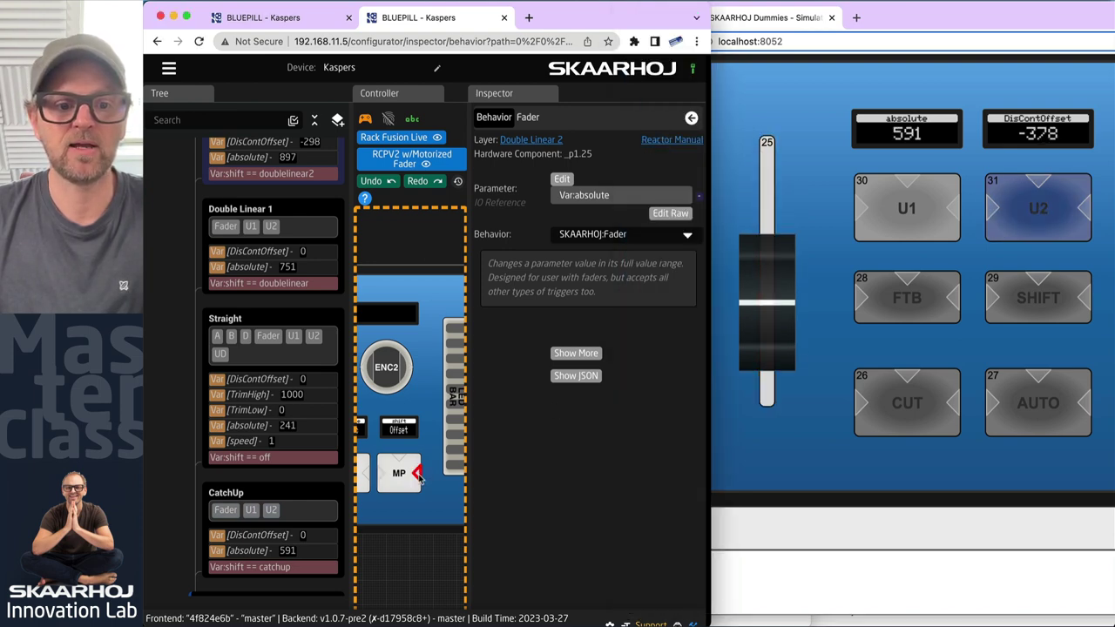
pyautogui.click(829, 297)
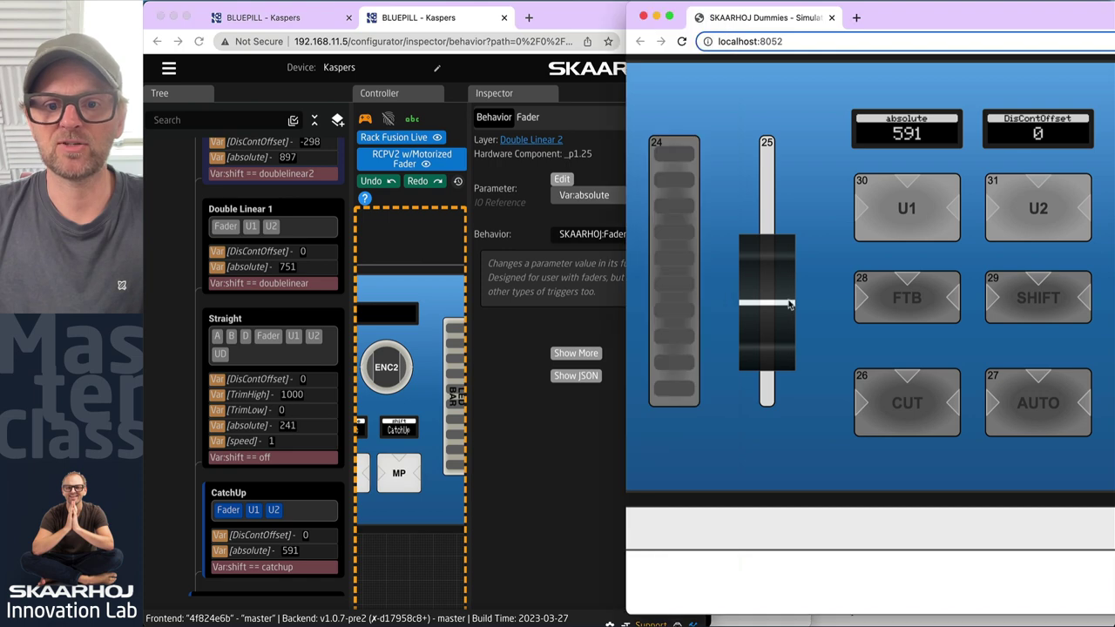
pyautogui.moveTo(766, 305); pyautogui.dragTo(766, 270)
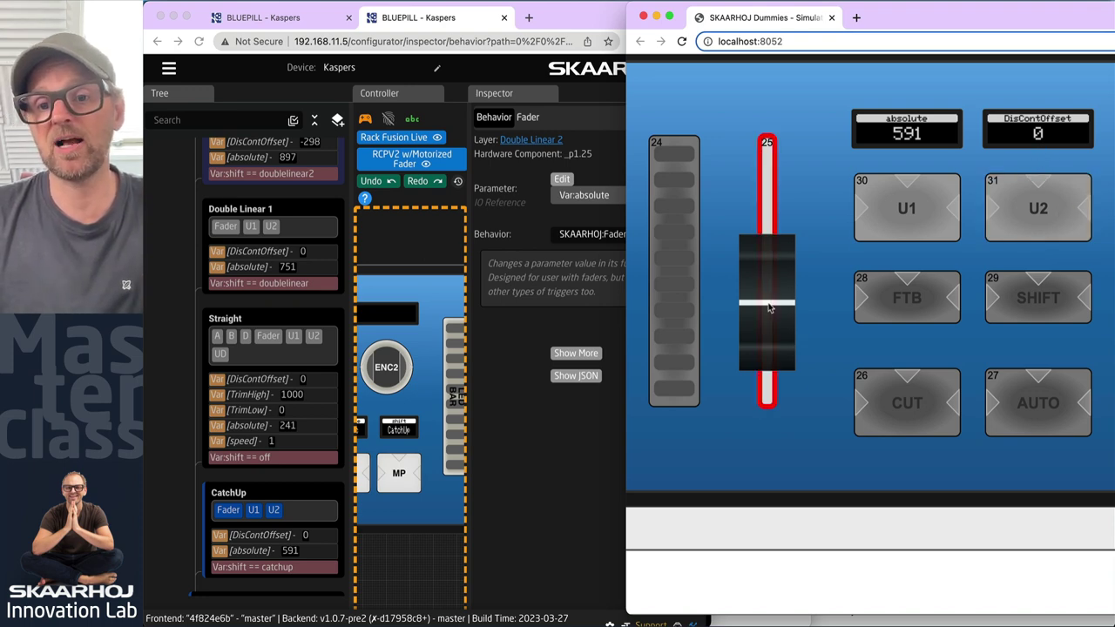
pyautogui.moveTo(766, 307)
pyautogui.mouseDown()
pyautogui.moveTo(766, 137)
pyautogui.moveTo(780, 397)
pyautogui.moveTo(767, 196)
pyautogui.moveTo(770, 329)
pyautogui.mouseUp()
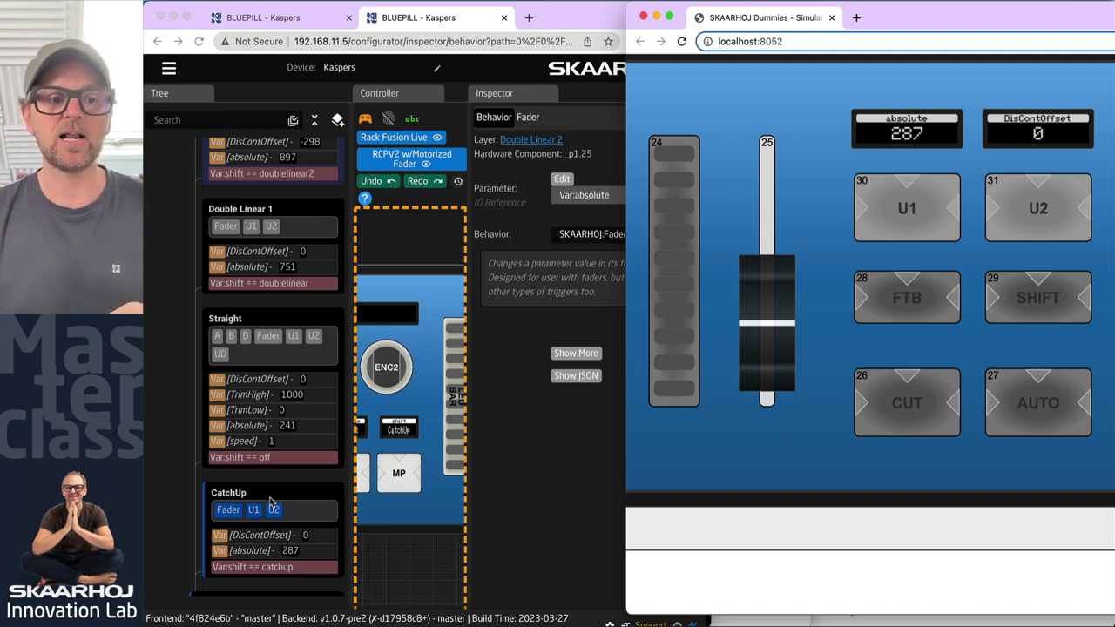
# Step: Cycle through the shift modes and set the shift mode to Off for the Straight layer
pyautogui.scroll(4, 272, 333)
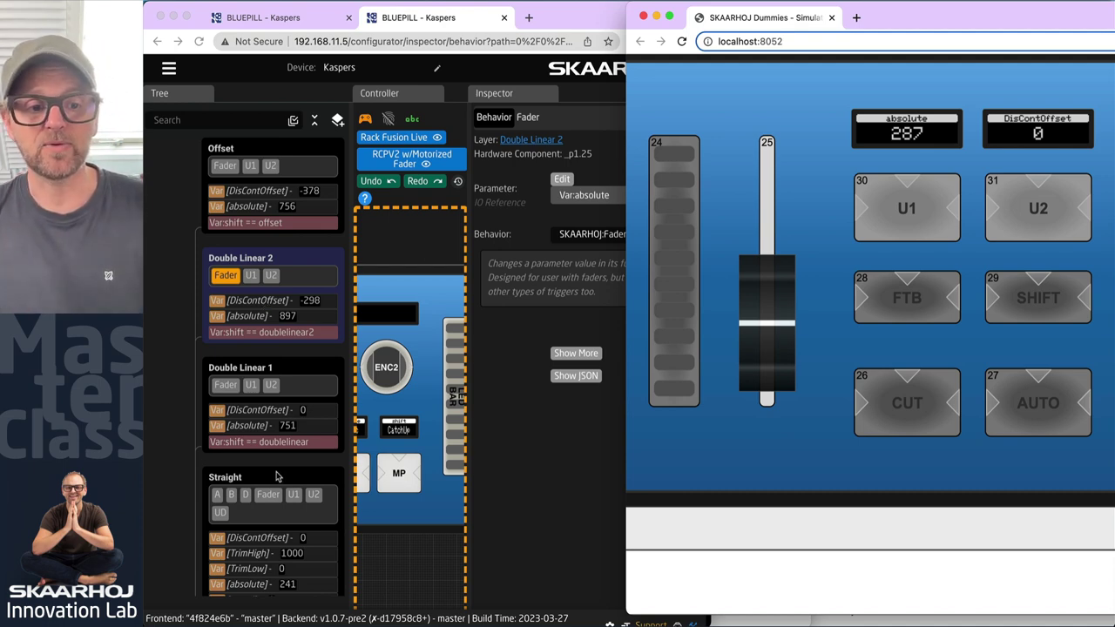
pyautogui.click(274, 476)
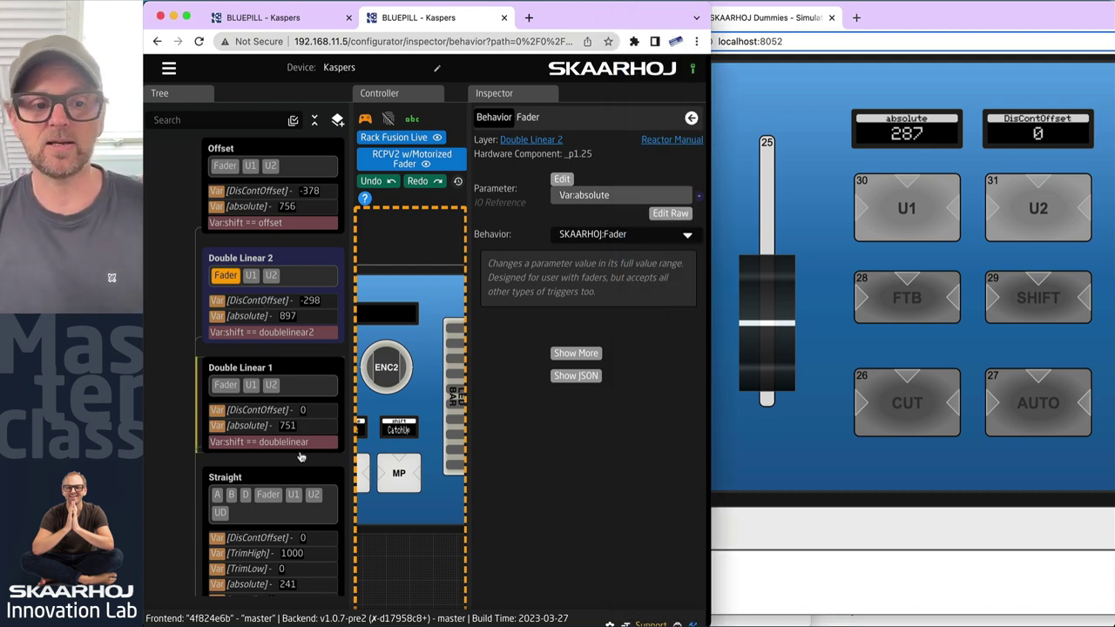
pyautogui.click(405, 473)
pyautogui.click(415, 473)
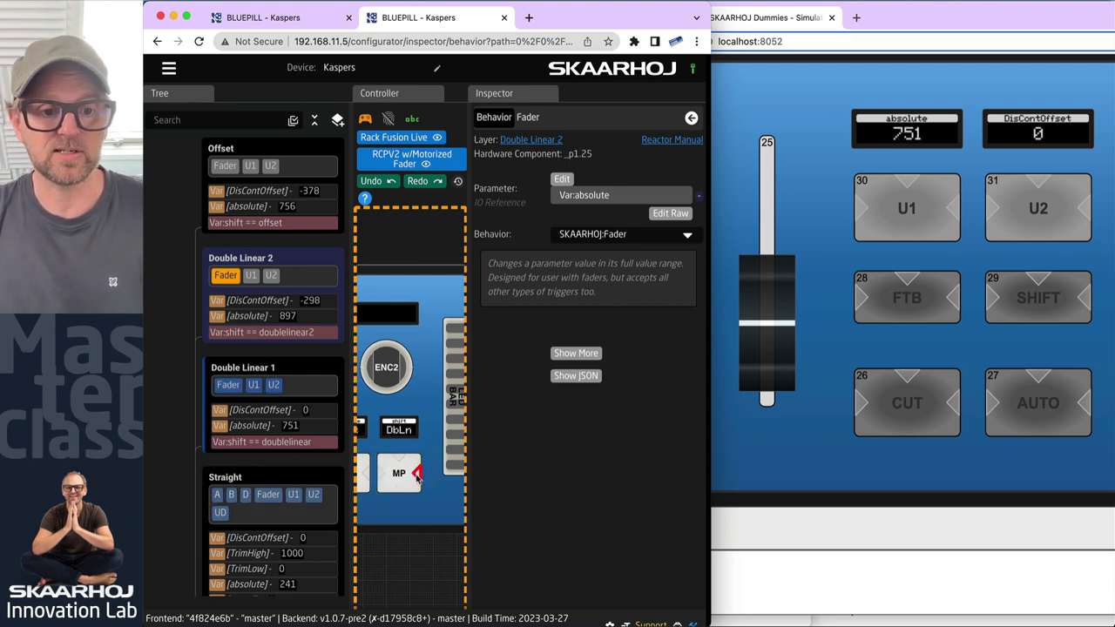
pyautogui.click(417, 473)
pyautogui.click(416, 473)
pyautogui.click(416, 473)
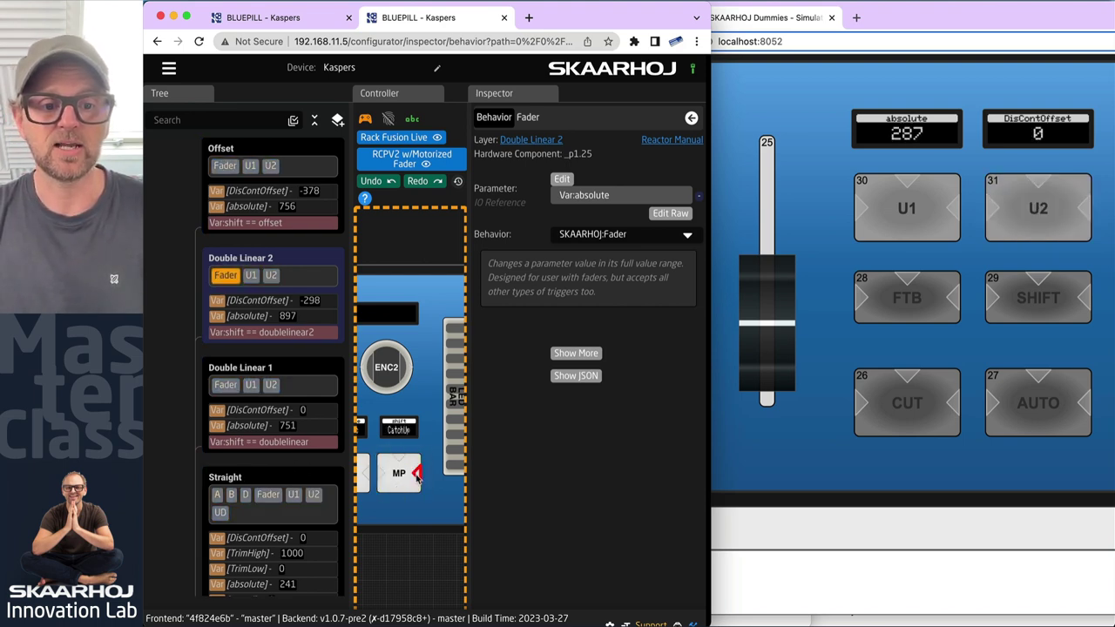
pyautogui.click(417, 473)
pyautogui.click(387, 473)
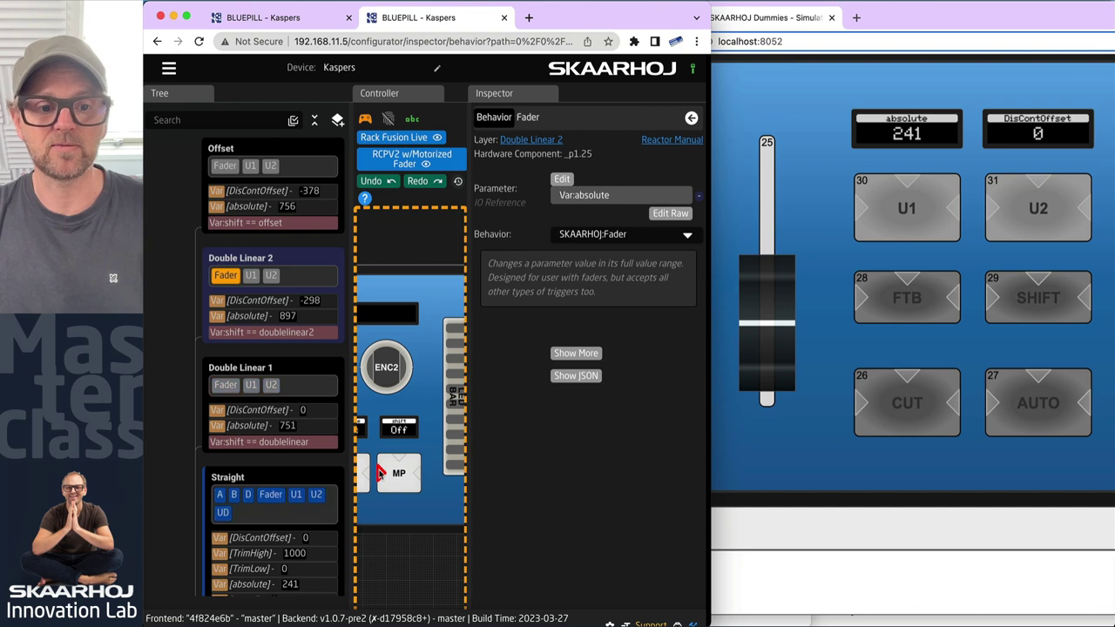
pyautogui.click(400, 481)
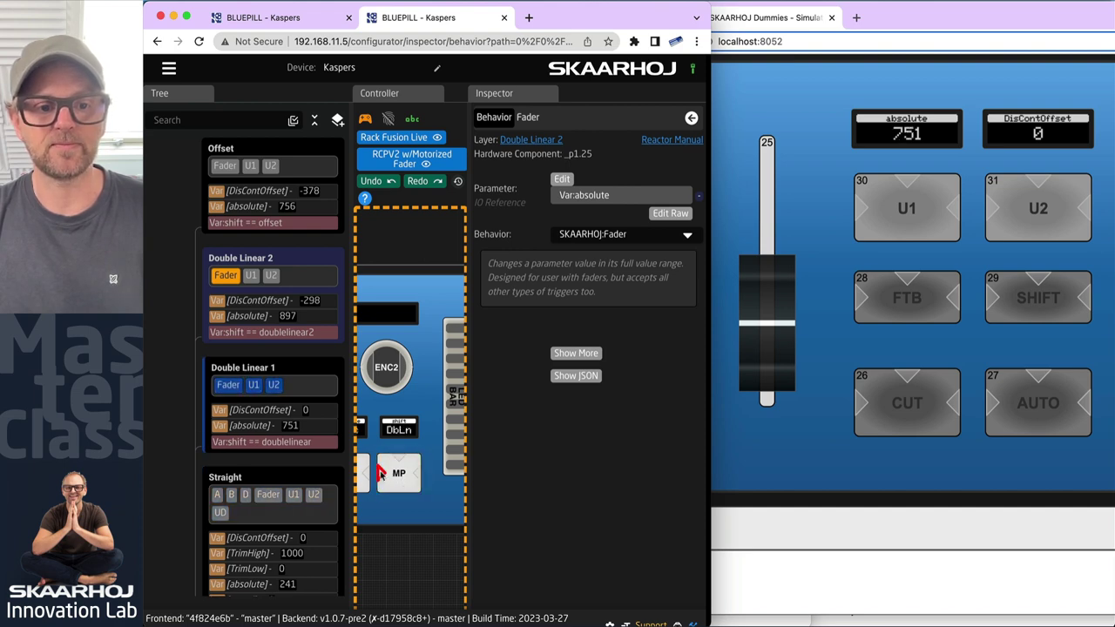
pyautogui.click(400, 479)
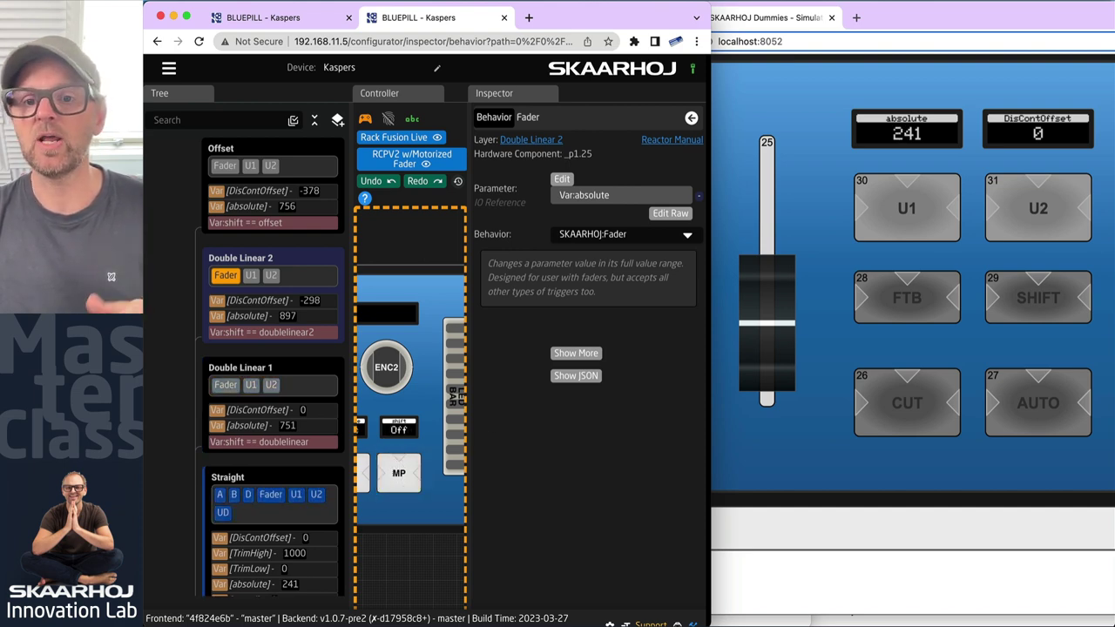
# Step: Raise the simulator's fader to an absolute value of about 805 with the shift mode at Off
pyautogui.click(764, 331)
pyautogui.moveTo(764, 331); pyautogui.dragTo(763, 237)
pyautogui.click(396, 479)
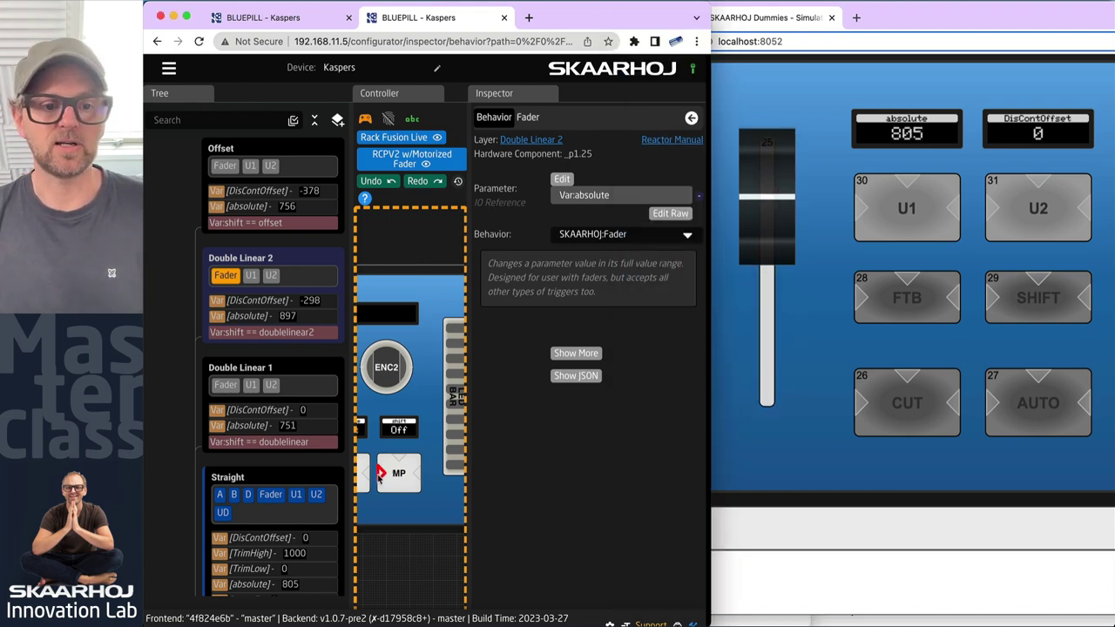
pyautogui.click(396, 479)
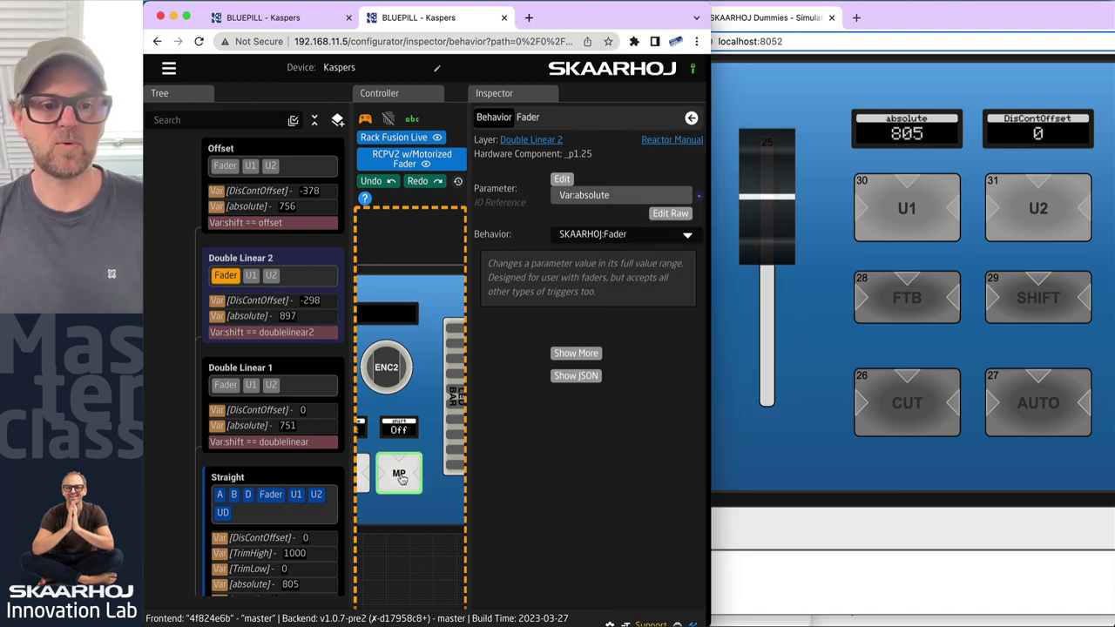
# Step: Lower the simulator's fader in Double Linear 1 mode to an absolute value of about 190, and cycle the shift mode back to Off
pyautogui.click(760, 203)
pyautogui.moveTo(760, 203); pyautogui.dragTo(760, 352)
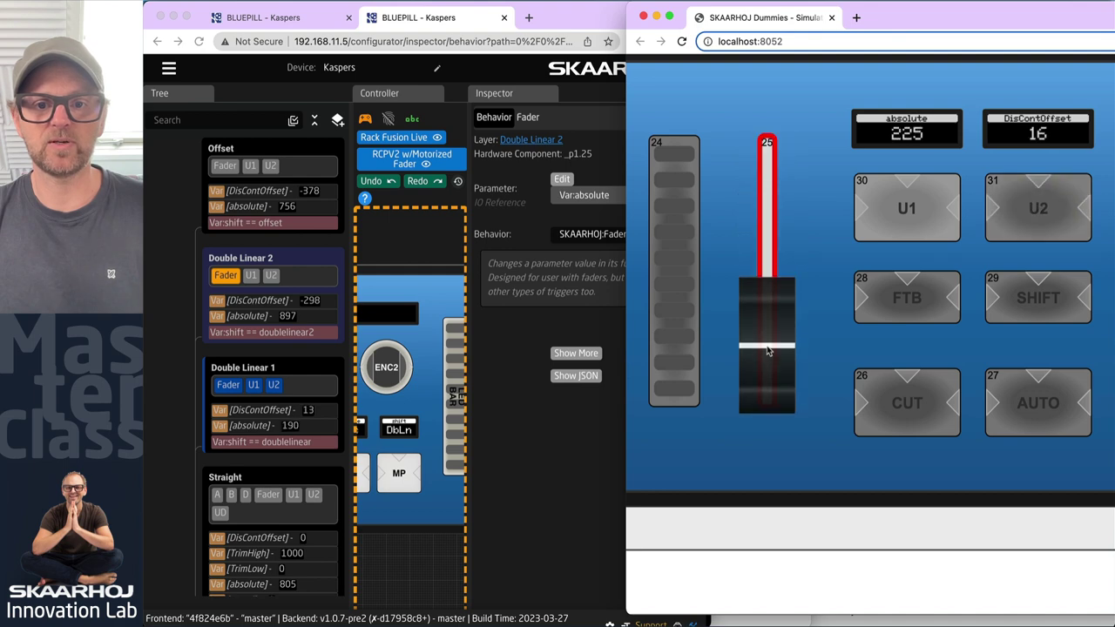
pyautogui.click(381, 474)
pyautogui.click(381, 475)
pyautogui.click(381, 474)
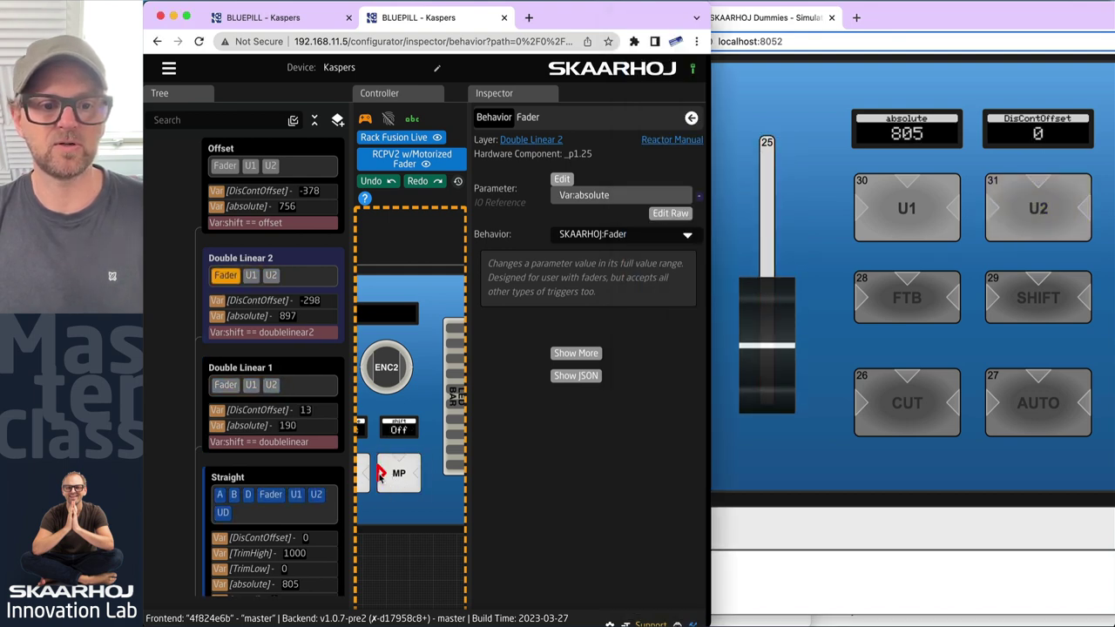
# Step: Move the simulator's fader slightly up to an absolute value of about 302 with the shift mode at Off
pyautogui.click(819, 277)
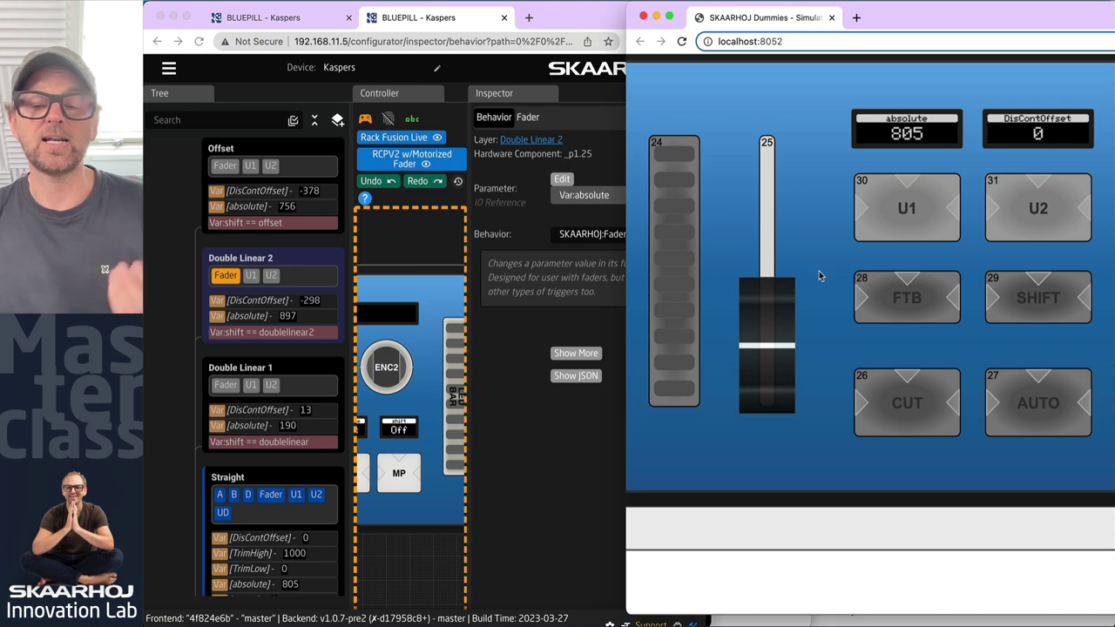
pyautogui.click(913, 185)
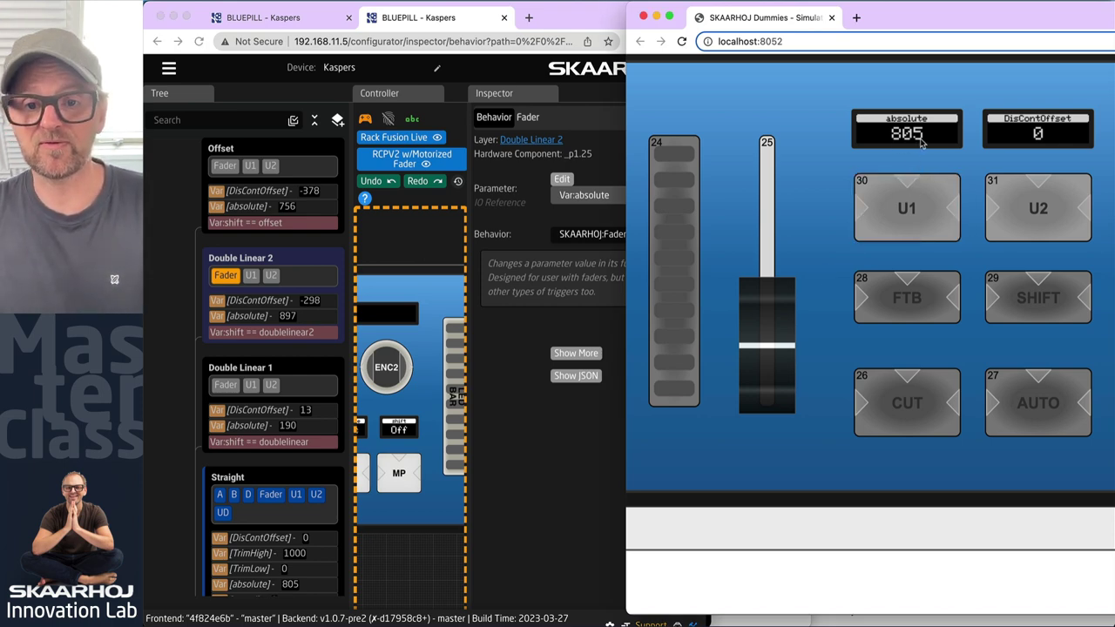
pyautogui.click(779, 345)
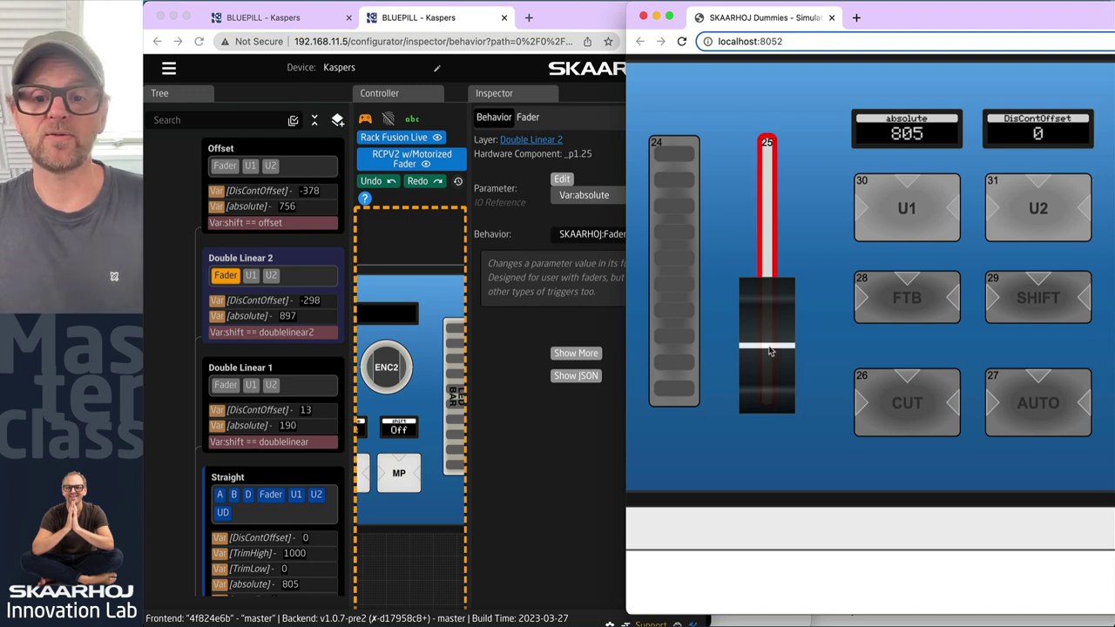
pyautogui.moveTo(767, 350); pyautogui.dragTo(766, 343)
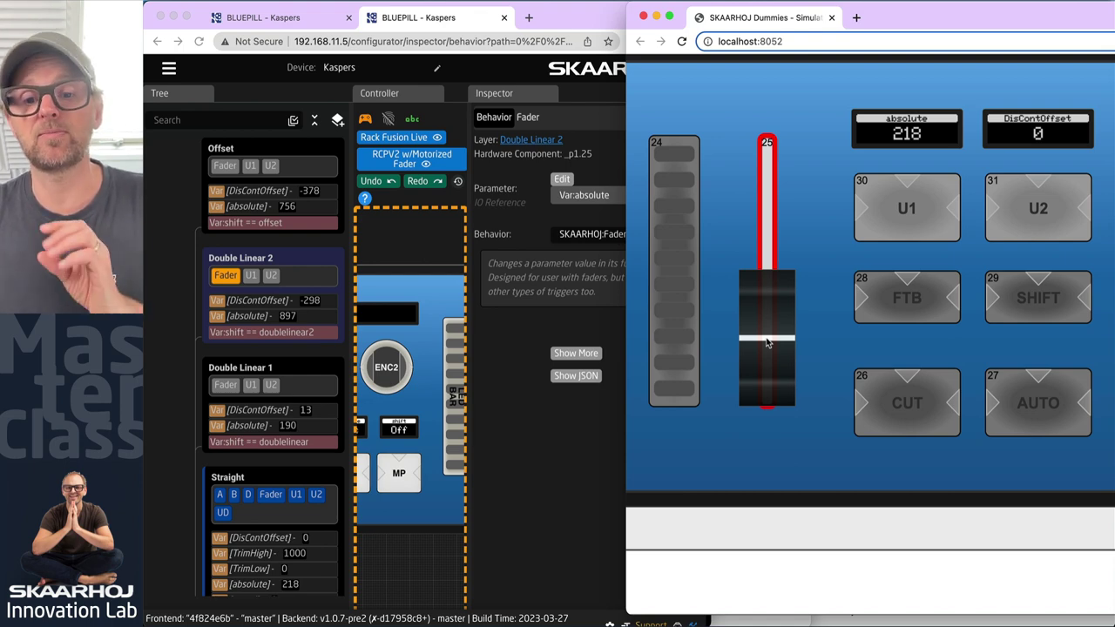
pyautogui.moveTo(766, 343); pyautogui.dragTo(766, 319)
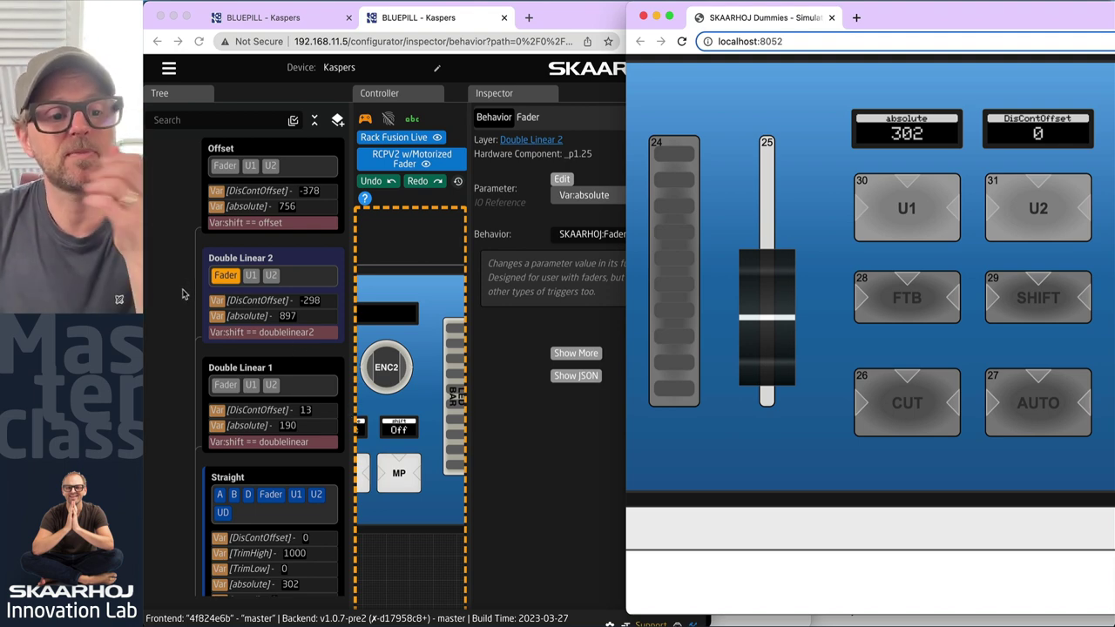
# Step: Bring the Reactor configuration forward and widen its window so the tree, controller and inspector have more room
pyautogui.click(203, 383)
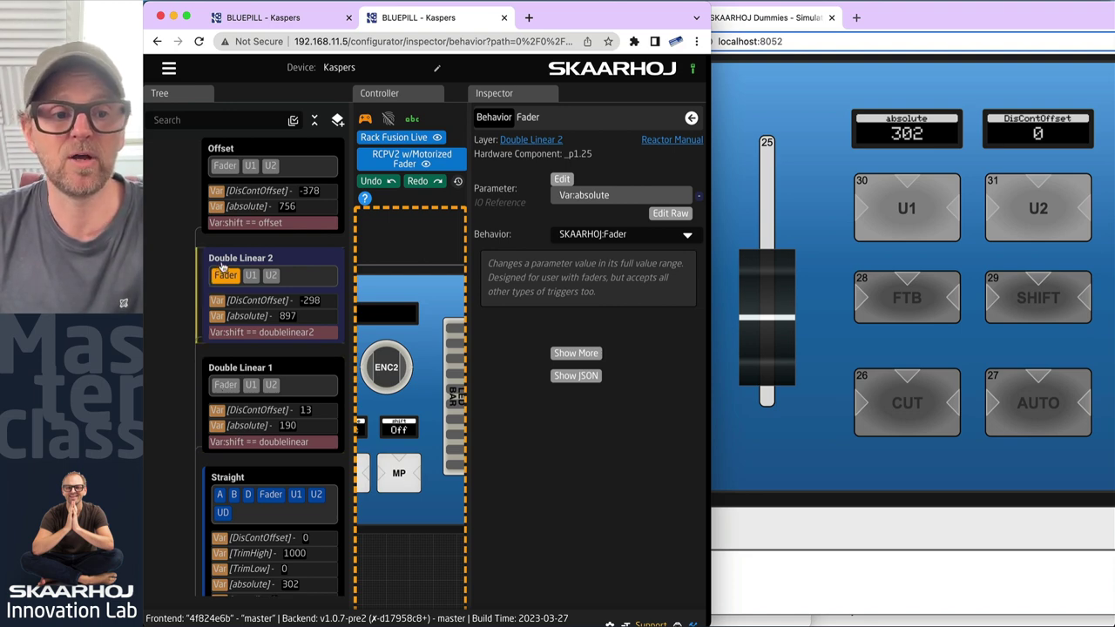
pyautogui.scroll(-3, 228, 261)
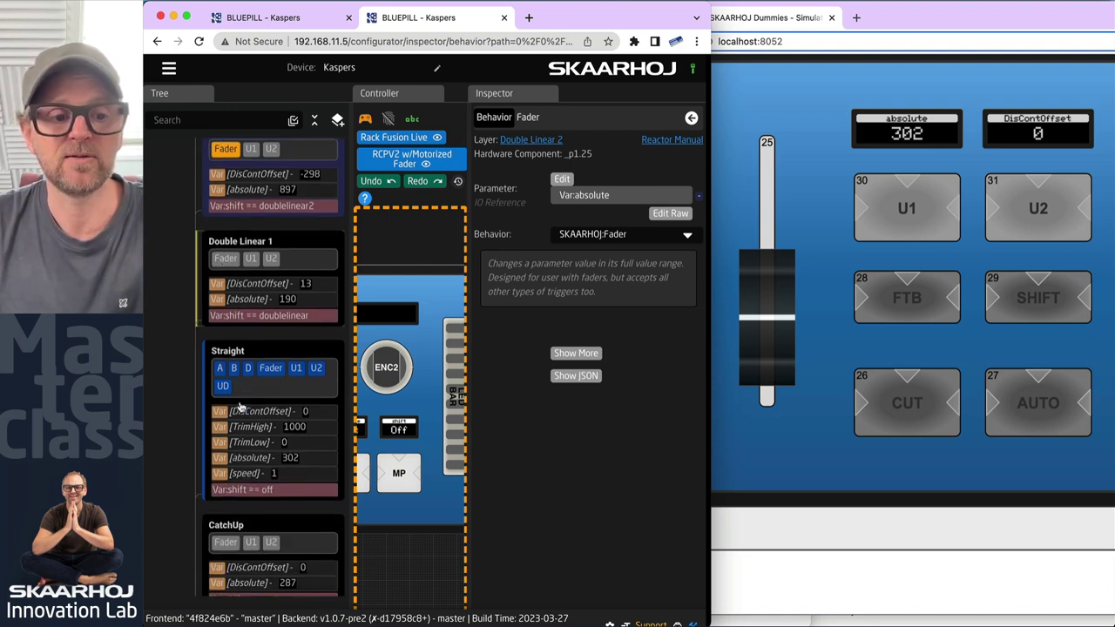
pyautogui.scroll(3, 228, 270)
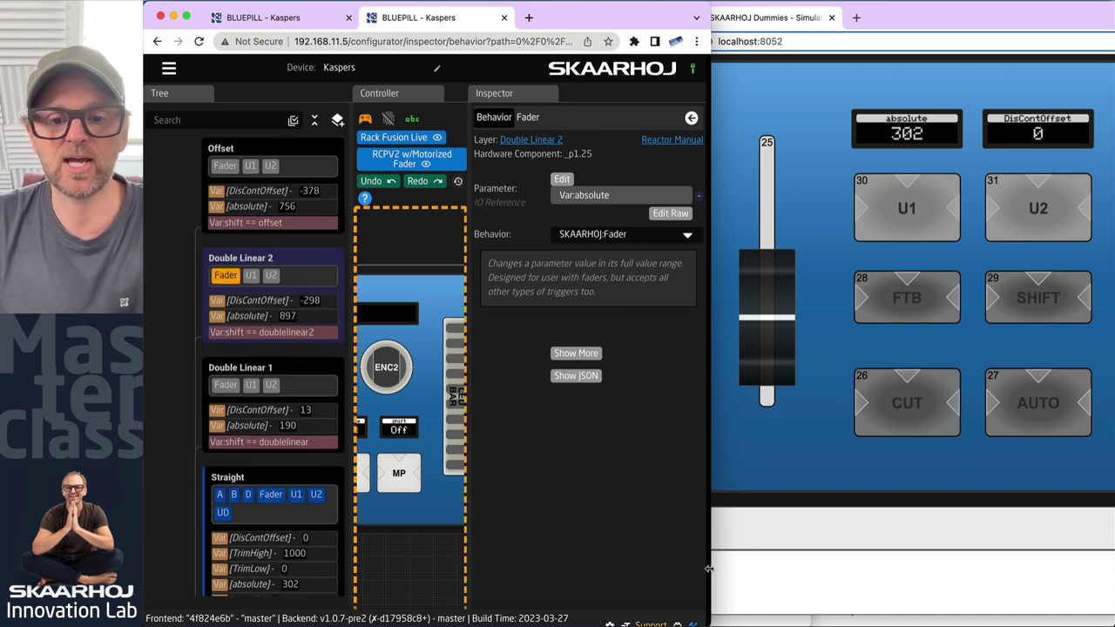
pyautogui.moveTo(708, 575); pyautogui.dragTo(1111, 531)
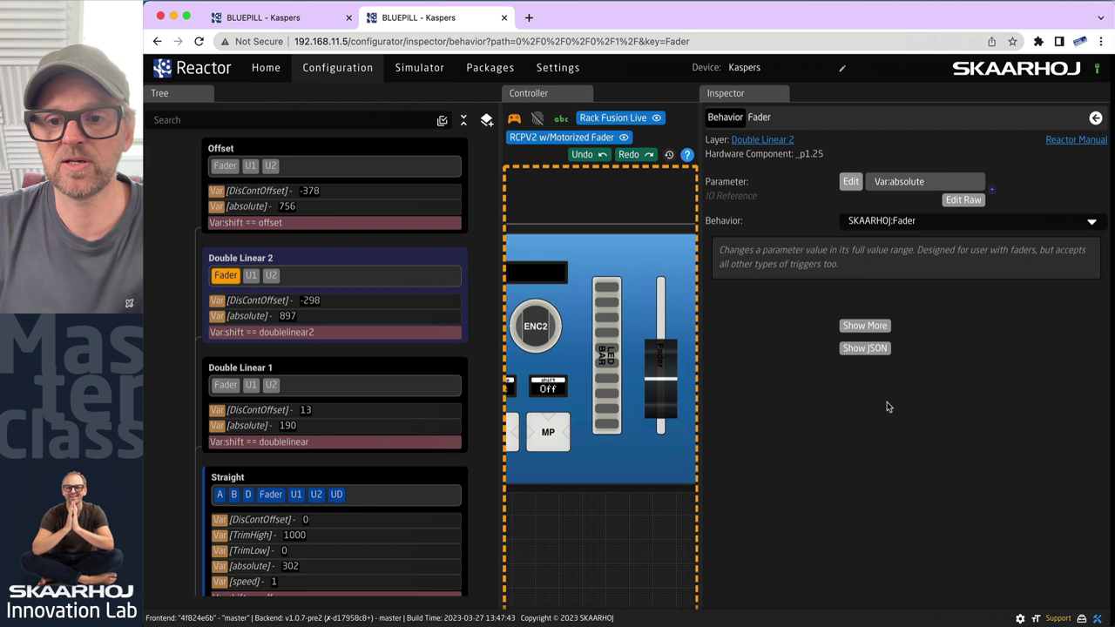
# Step: Show the JSON of the Double Linear 2 layer's Fader behavior and read the description of DiscontinuityStrategy
pyautogui.click(867, 349)
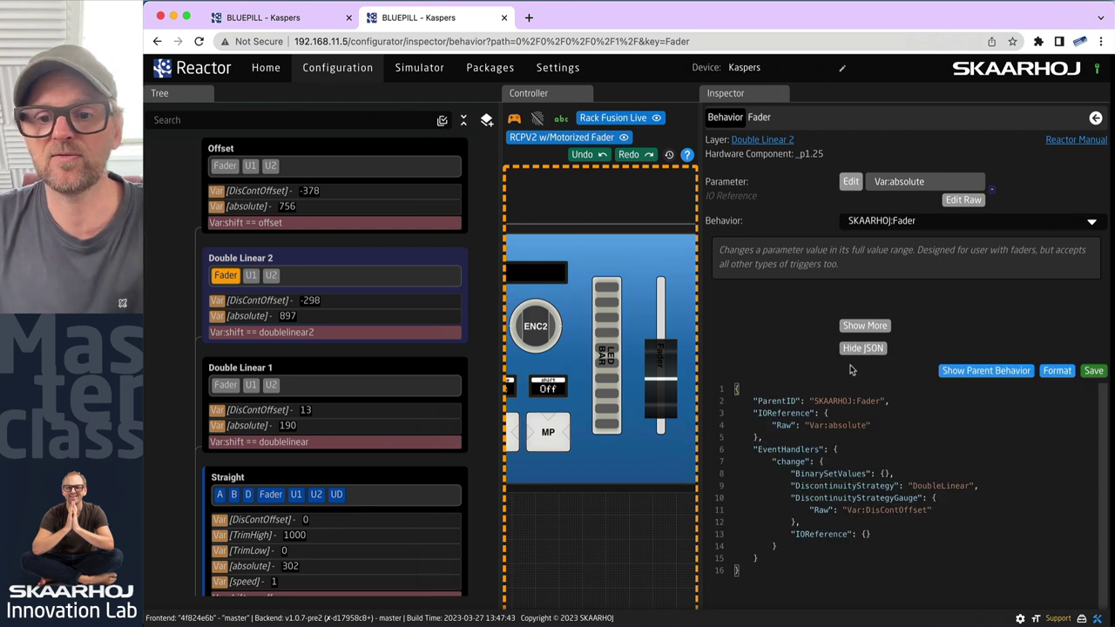
pyautogui.doubleClick(854, 486)
pyautogui.moveTo(945, 492)
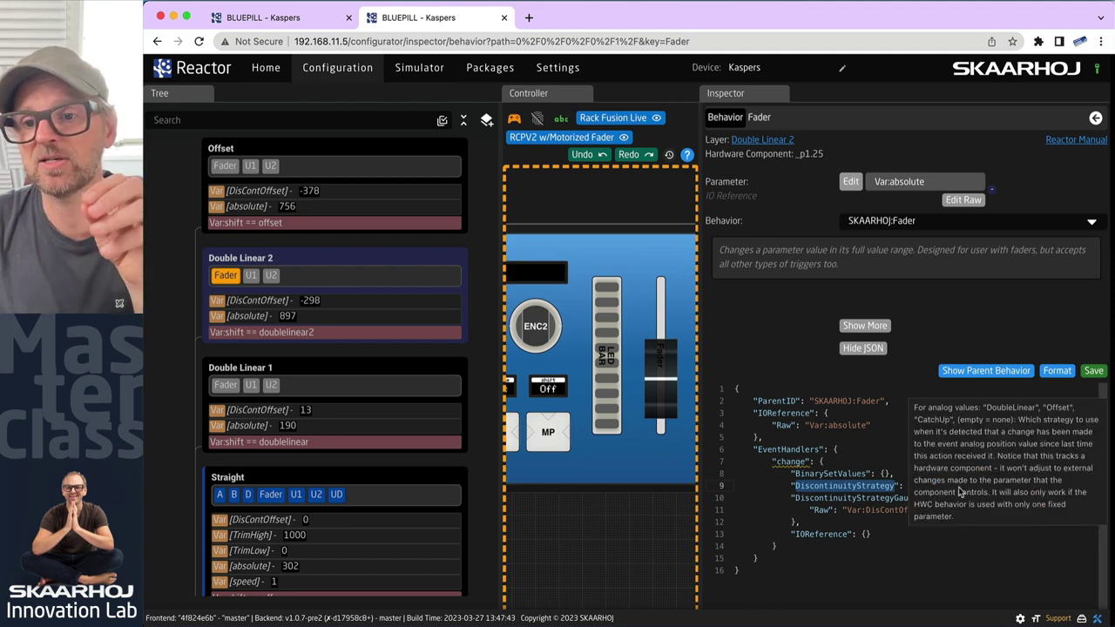
pyautogui.click(997, 487)
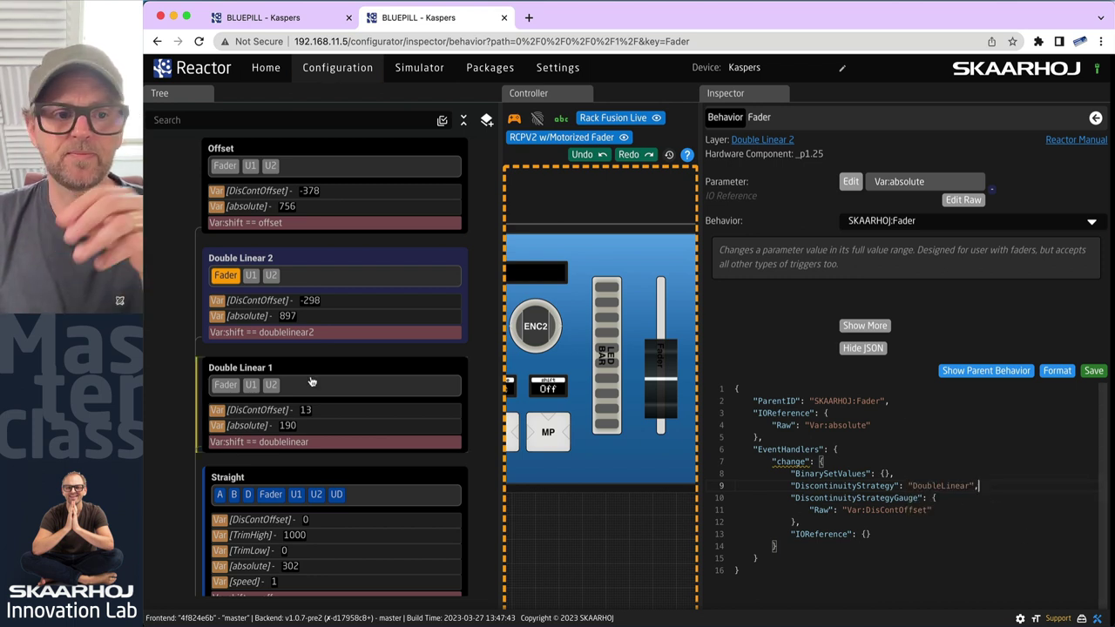
# Step: Compare the DiscontinuityStrategy entry in the Fader behavior JSON of the Double Linear 1, Offset and CatchUp layers
pyautogui.click(226, 387)
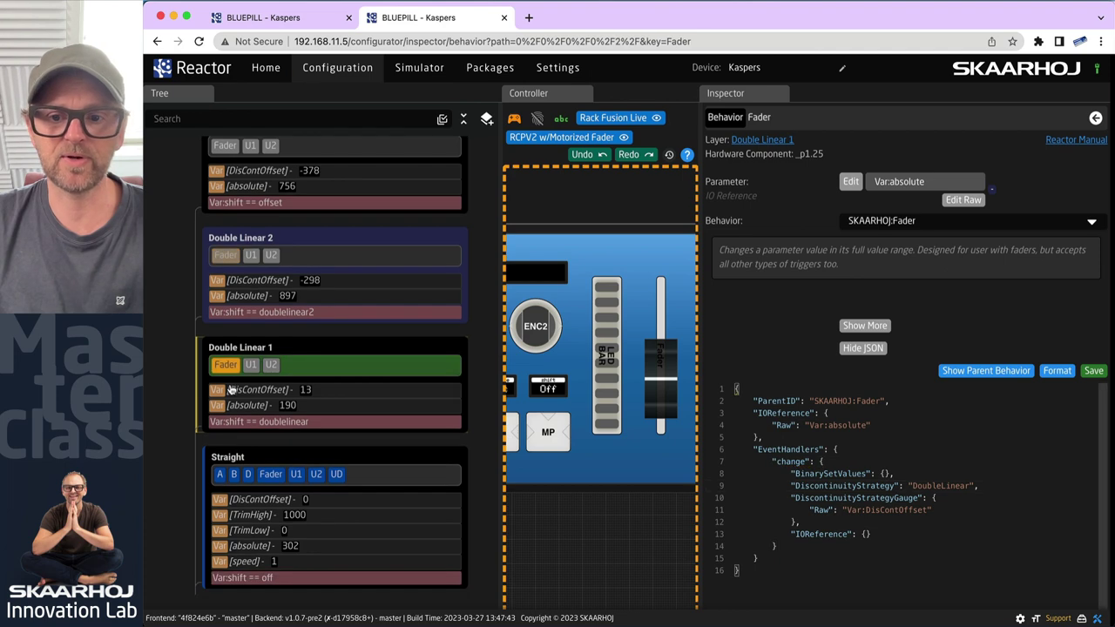
pyautogui.click(226, 146)
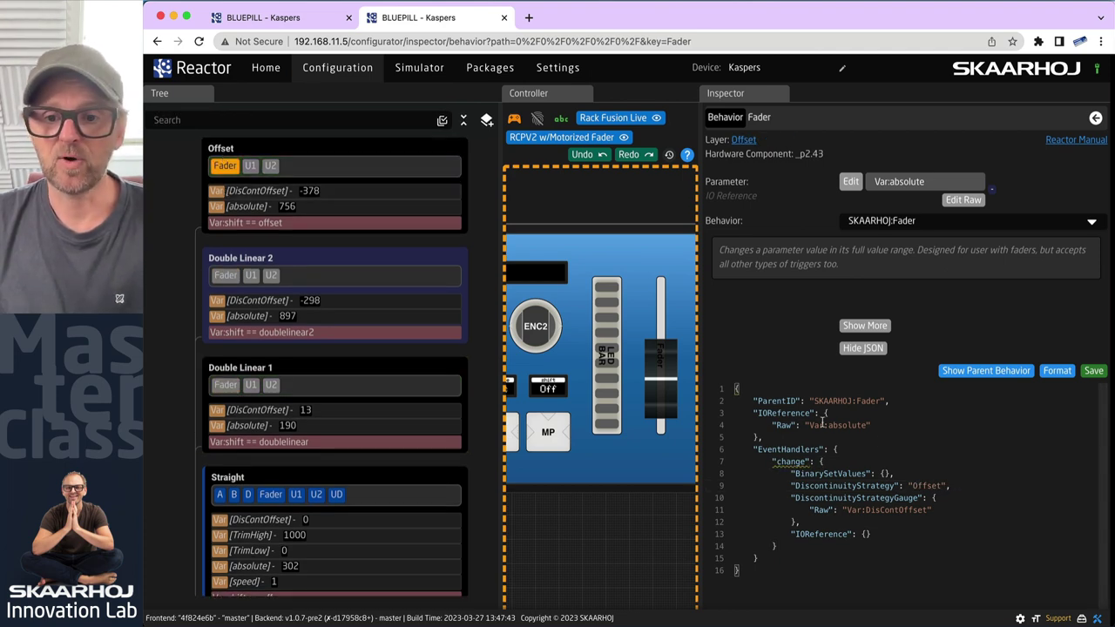
pyautogui.scroll(-5, 261, 435)
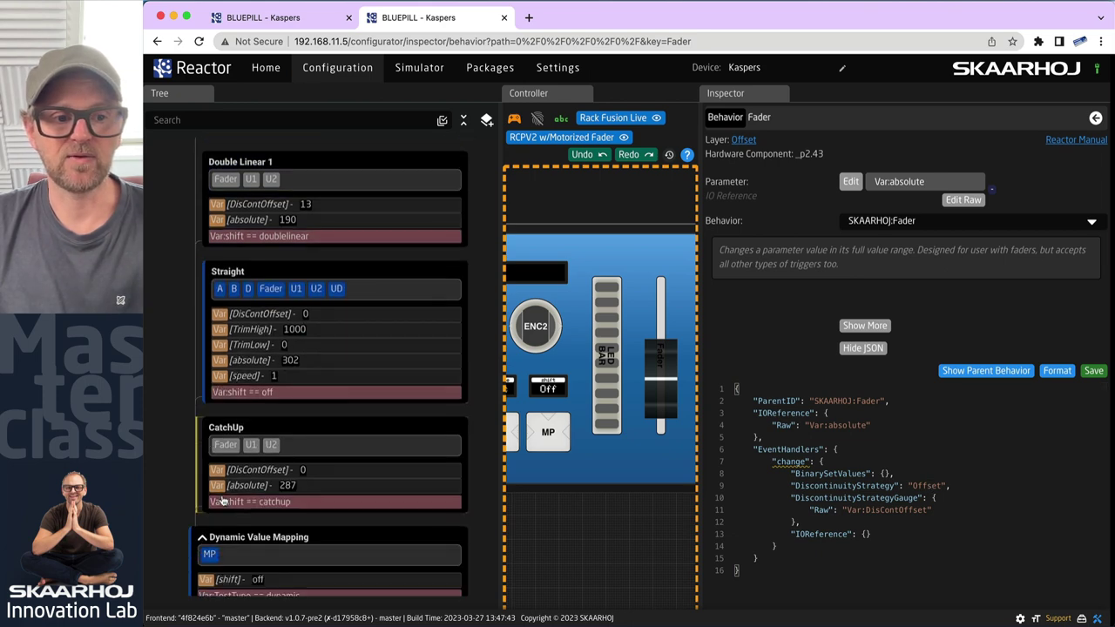
pyautogui.click(226, 445)
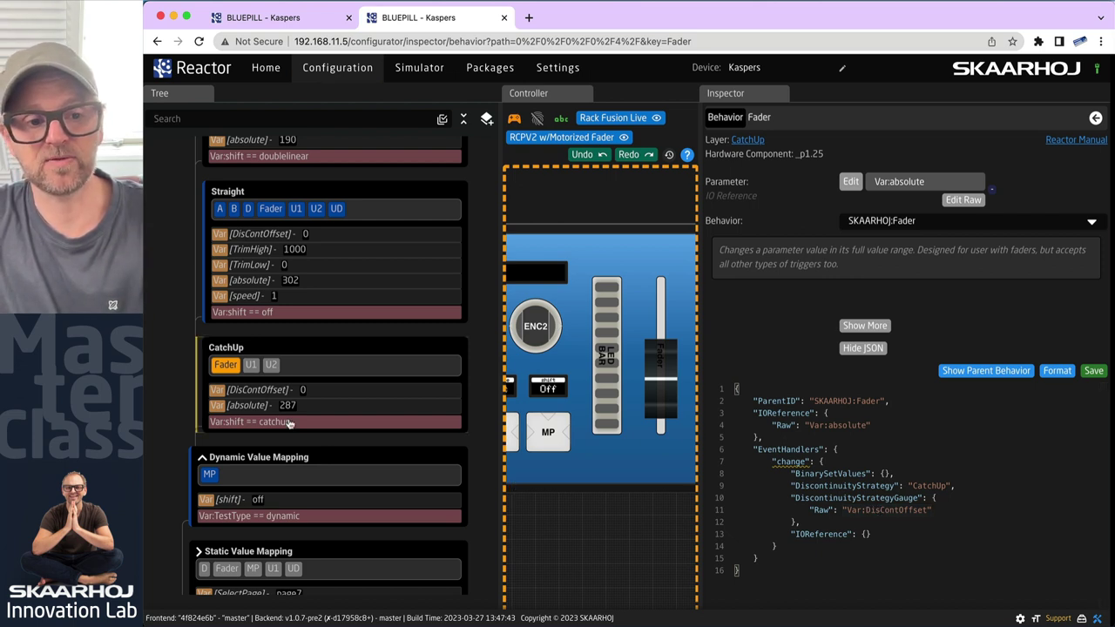
# Step: Inspect the CatchUp layer's DisContOffset variable, including its range and additional settings
pyautogui.click(248, 393)
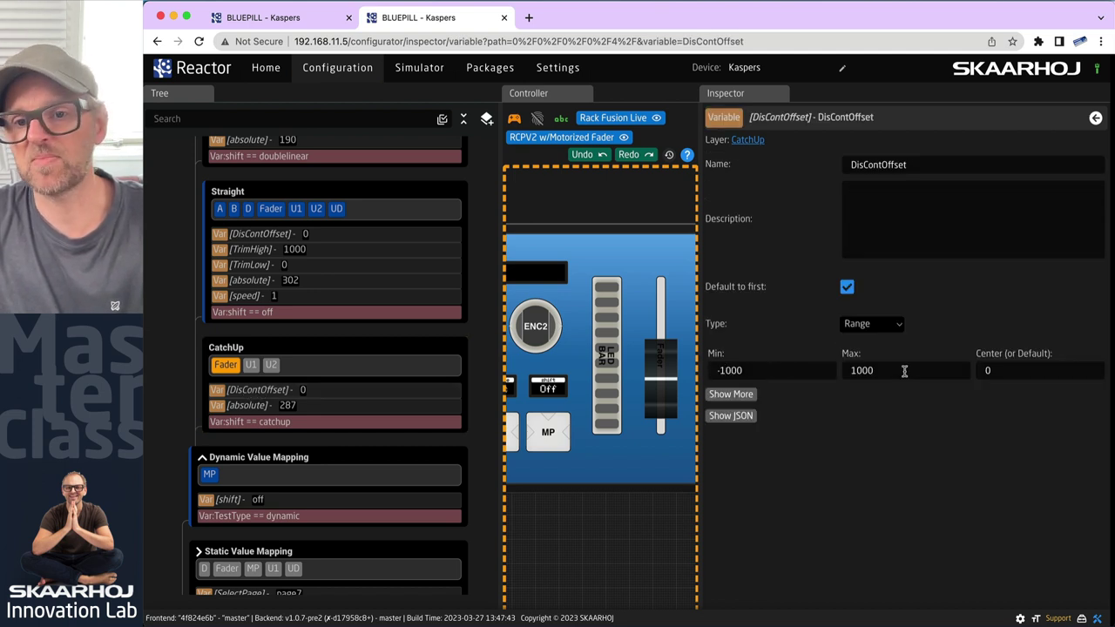
pyautogui.click(731, 394)
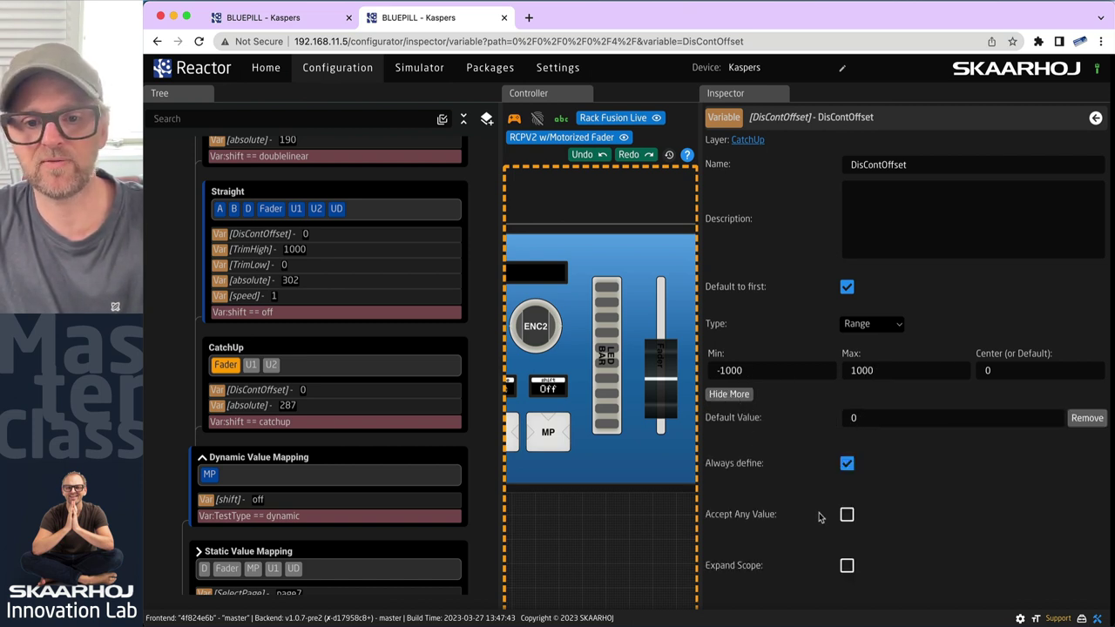
pyautogui.scroll(-2, 815, 510)
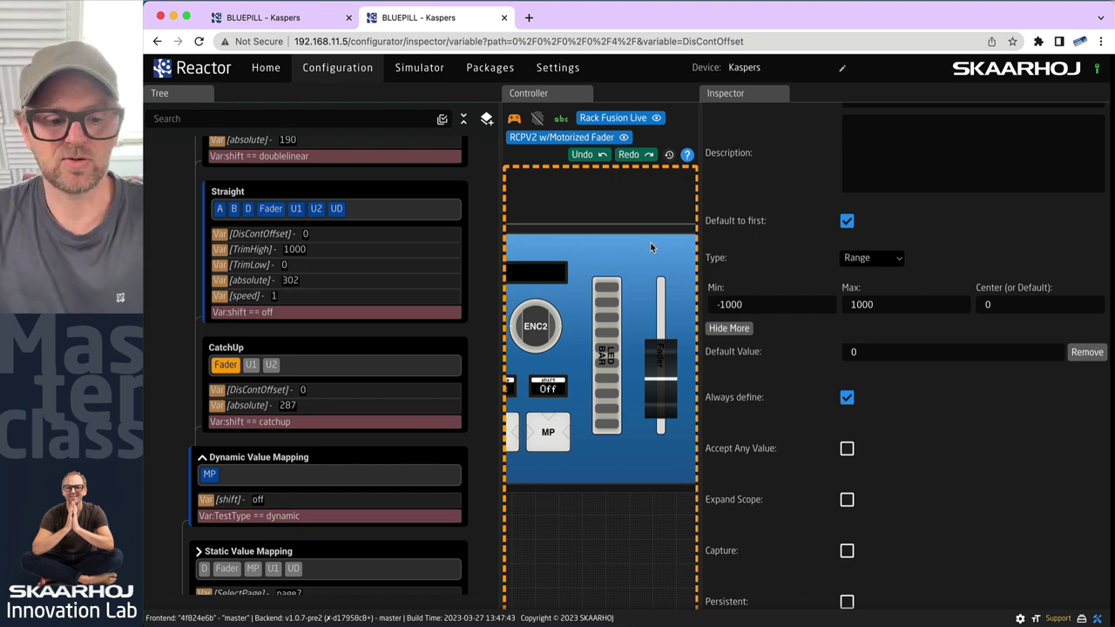
# Step: Check U2's DisContOffset display in the simulator, and examine the FeedbackConditional entries in the JSON of Double Linear 1's U2 behavior
pyautogui.press('super+grave')
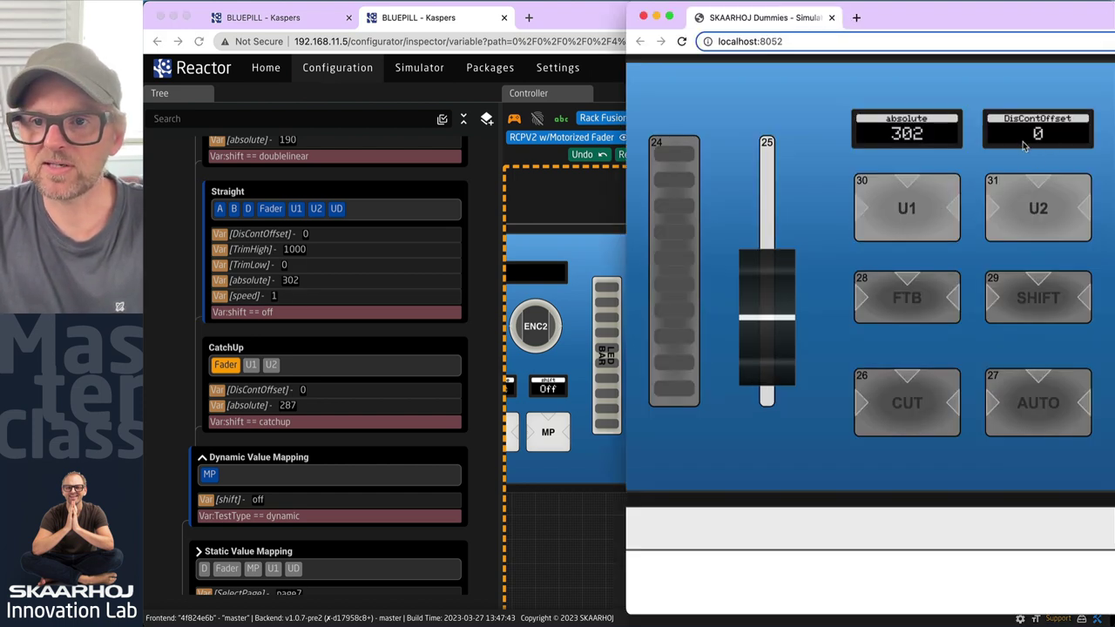
pyautogui.click(1028, 213)
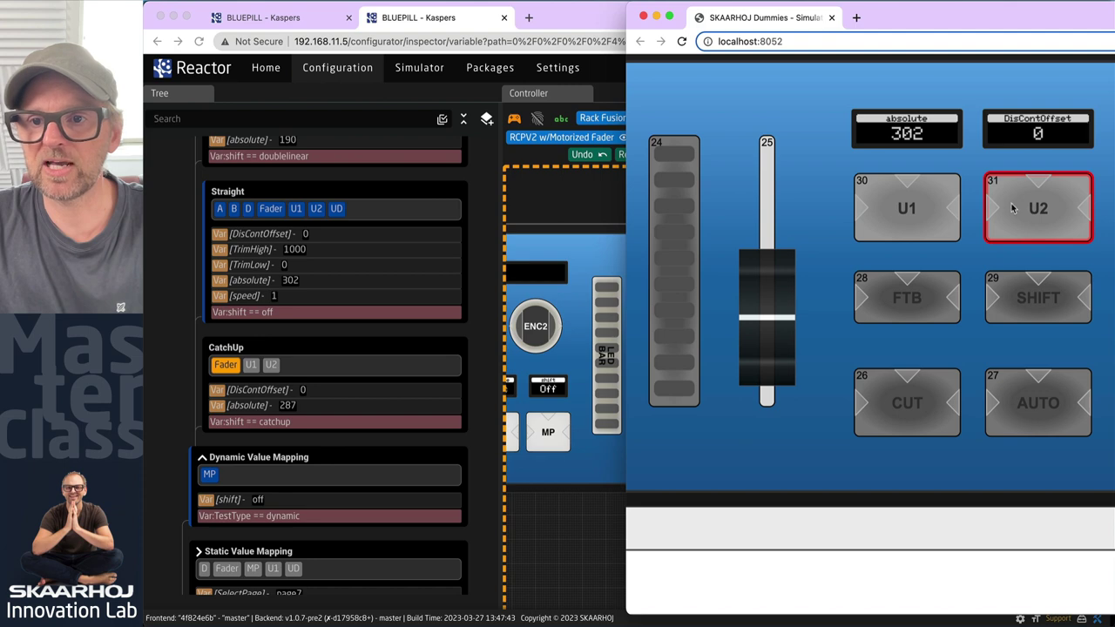
pyautogui.scroll(5, 279, 341)
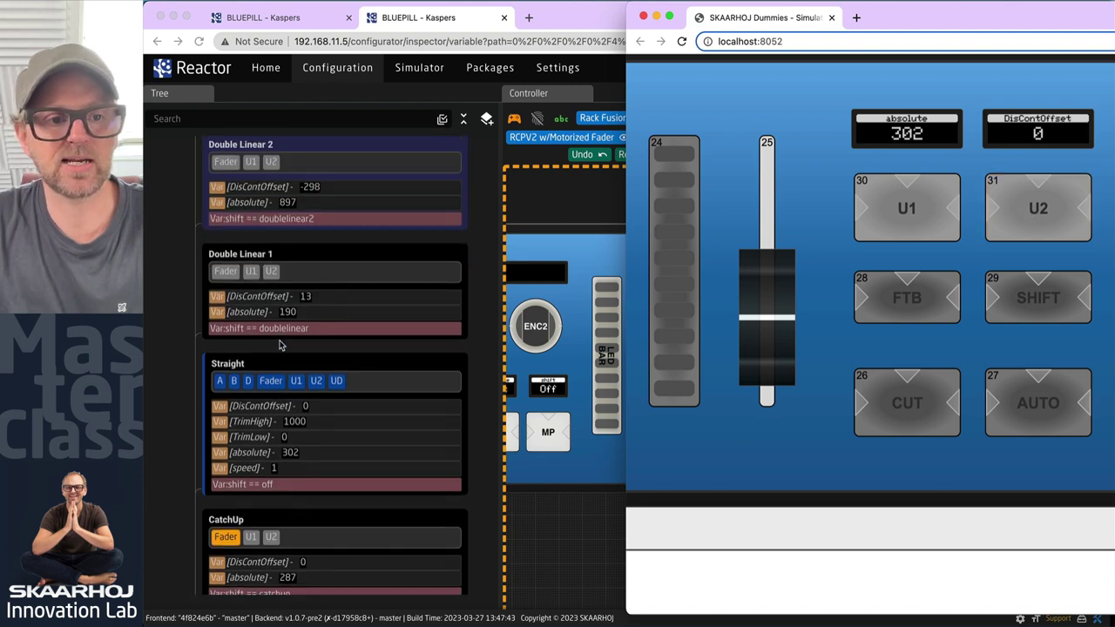
pyautogui.click(278, 342)
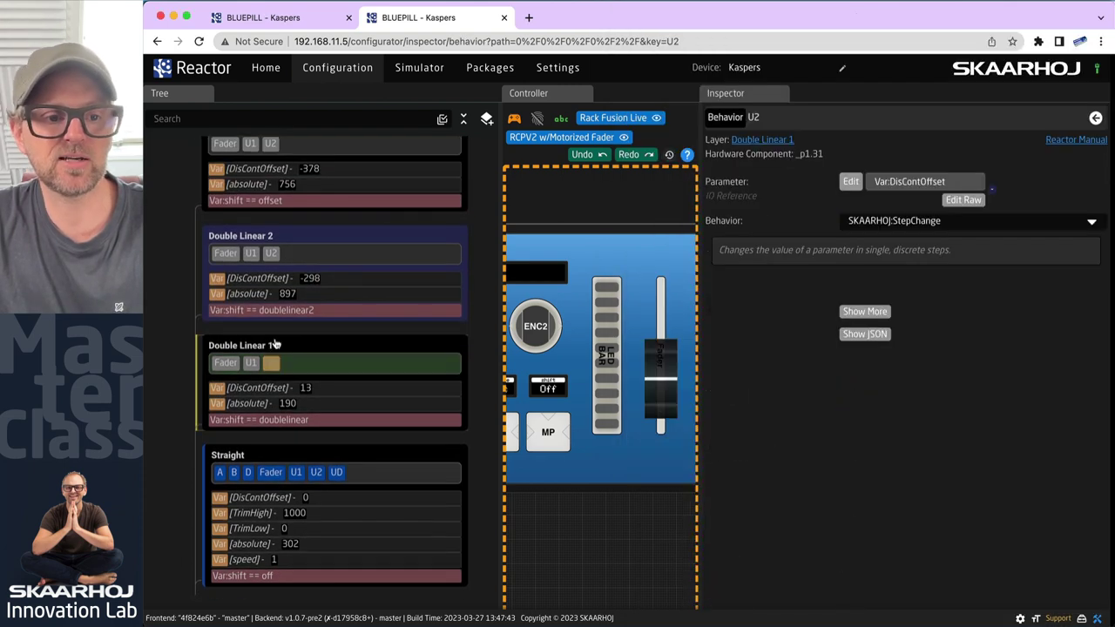
pyautogui.click(871, 335)
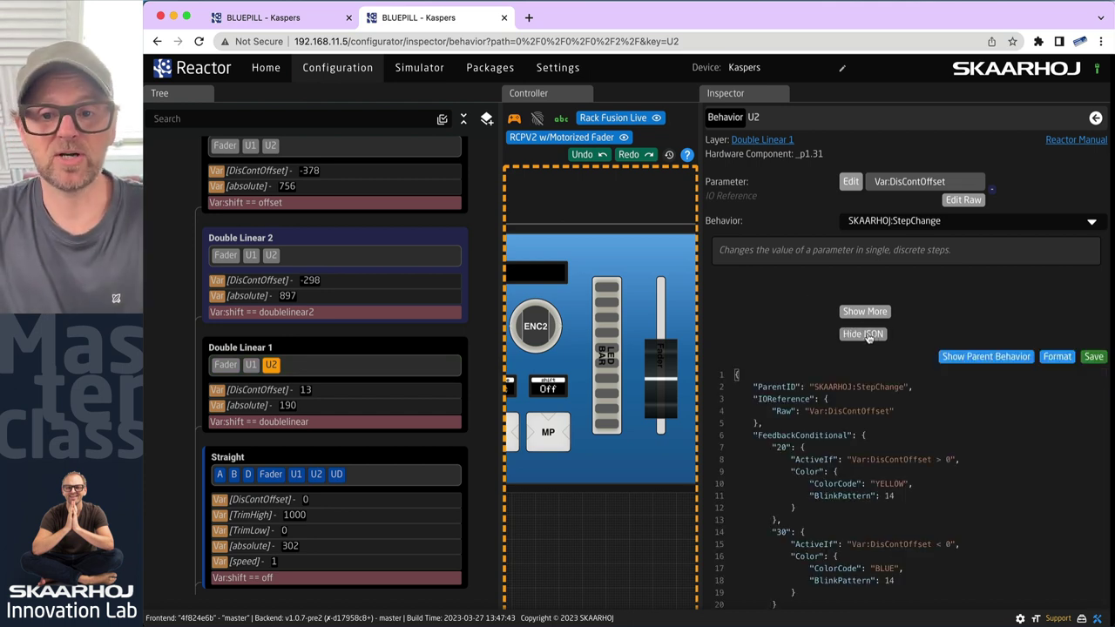
pyautogui.scroll(-2, 958, 470)
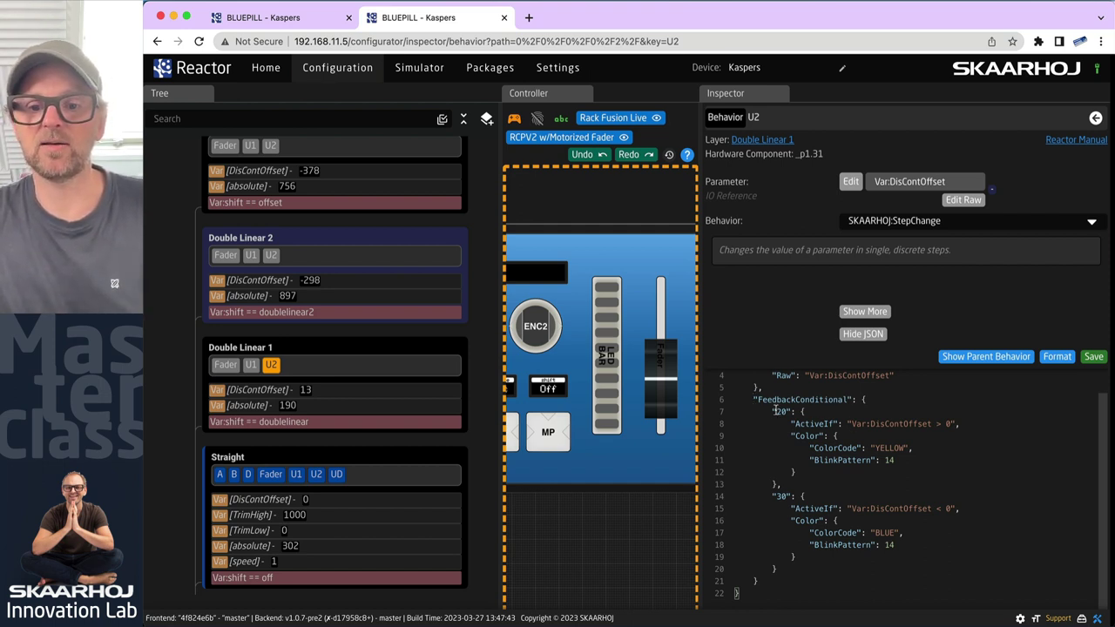
pyautogui.moveTo(769, 411); pyautogui.dragTo(814, 569)
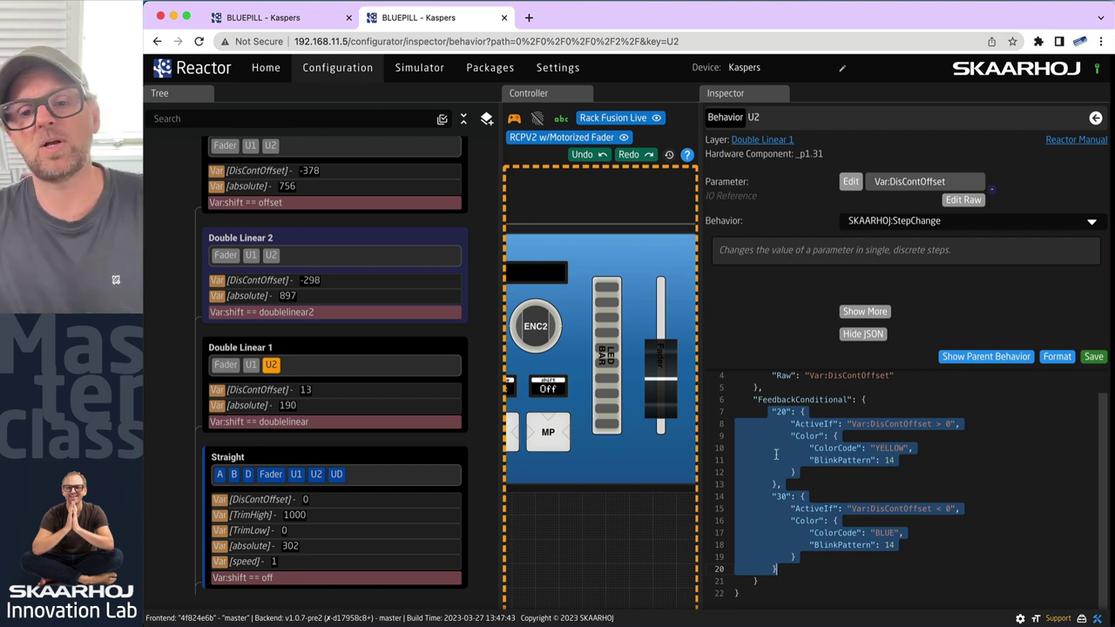
pyautogui.scroll(2, 890, 459)
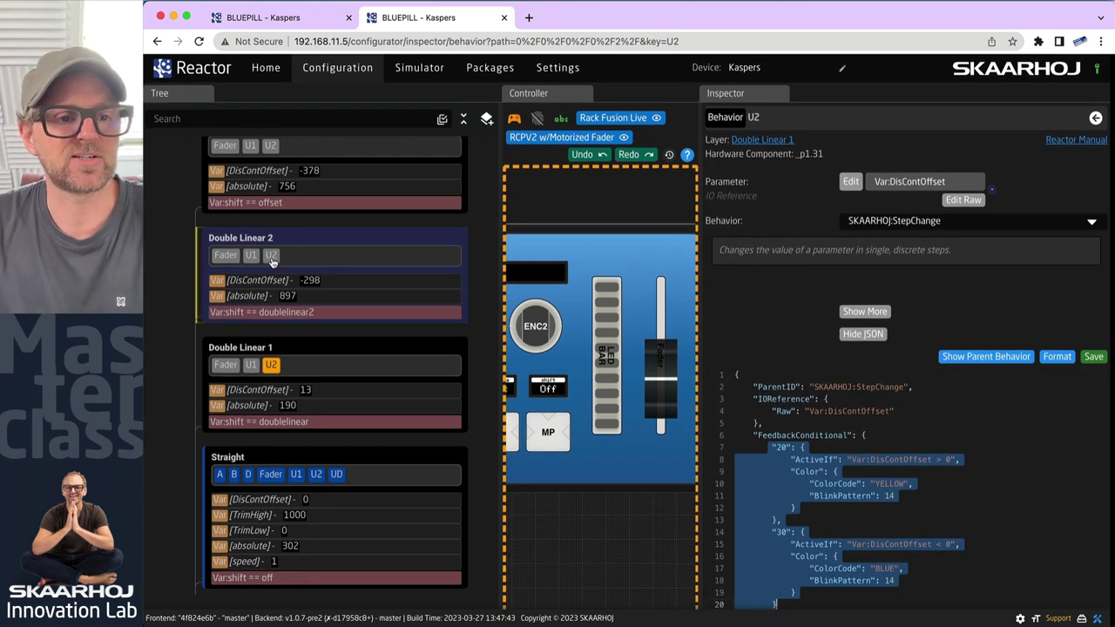
pyautogui.click(271, 258)
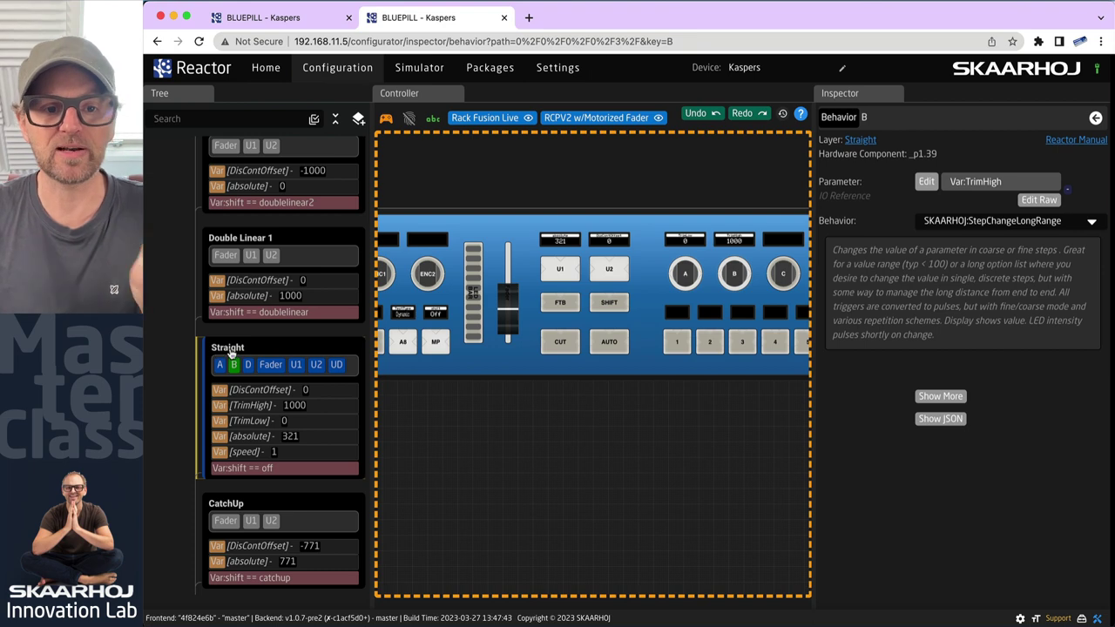
# Step: Lower the controller's fader to an absolute value of 0 in the Straight layer, and raise TrimLow to 40 with encoder A
pyautogui.moveTo(505, 303); pyautogui.dragTo(502, 348)
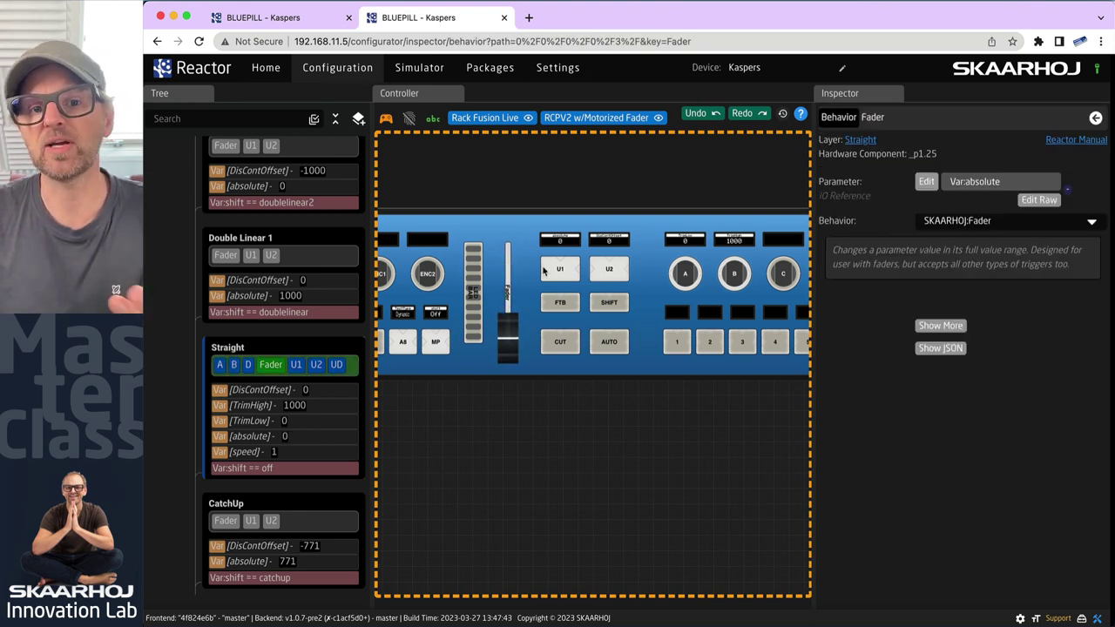
pyautogui.scroll(3, 624, 284)
pyautogui.click(630, 284)
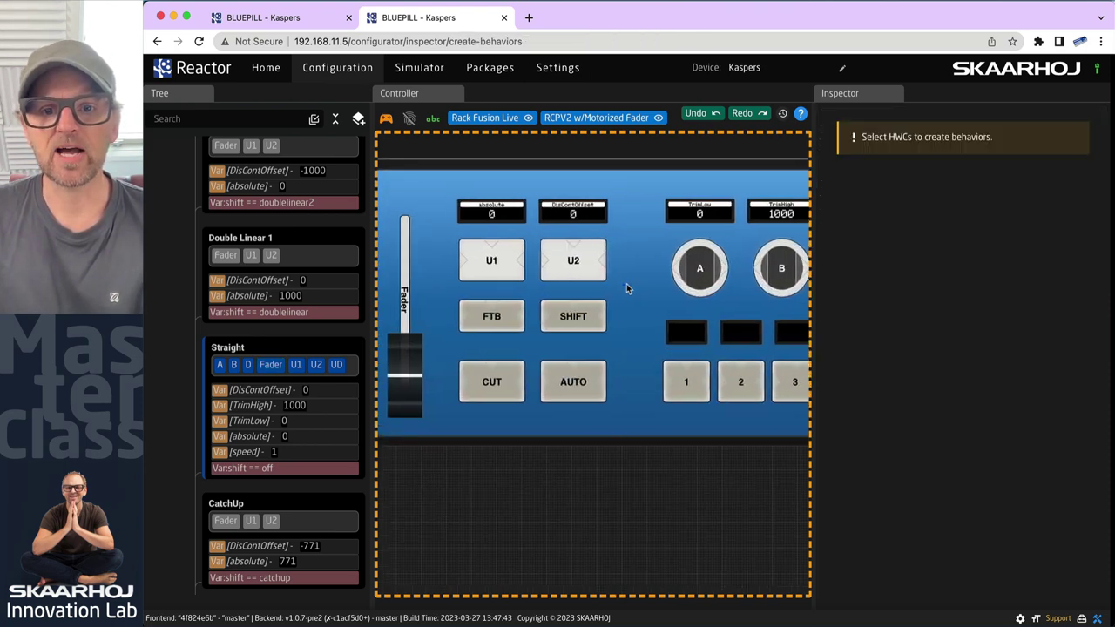
pyautogui.hscroll(2, 688, 280)
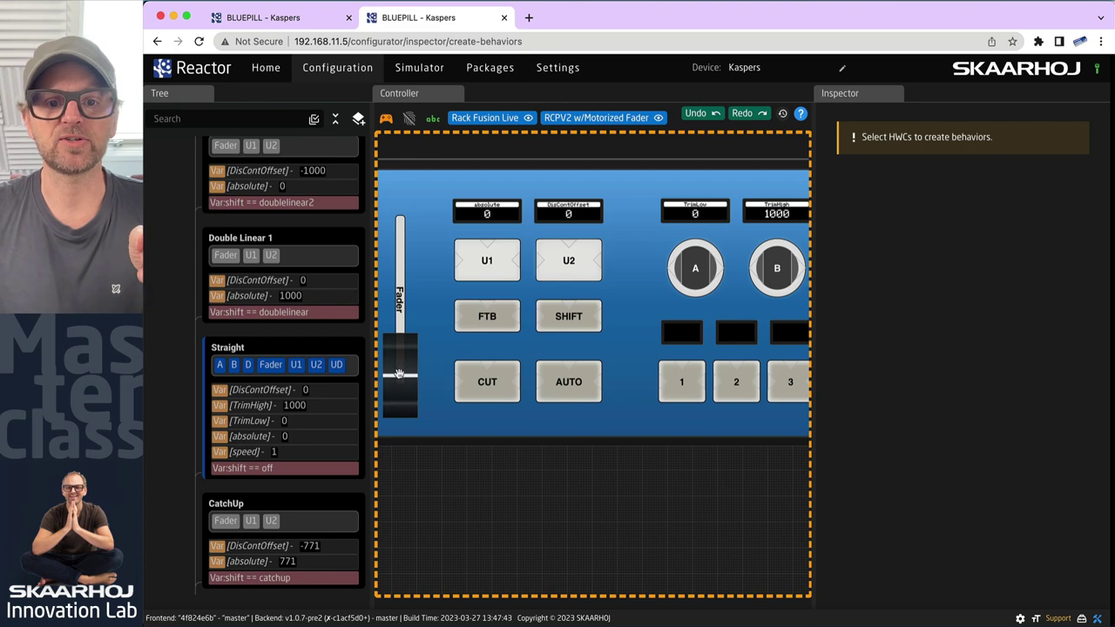
pyautogui.click(716, 270)
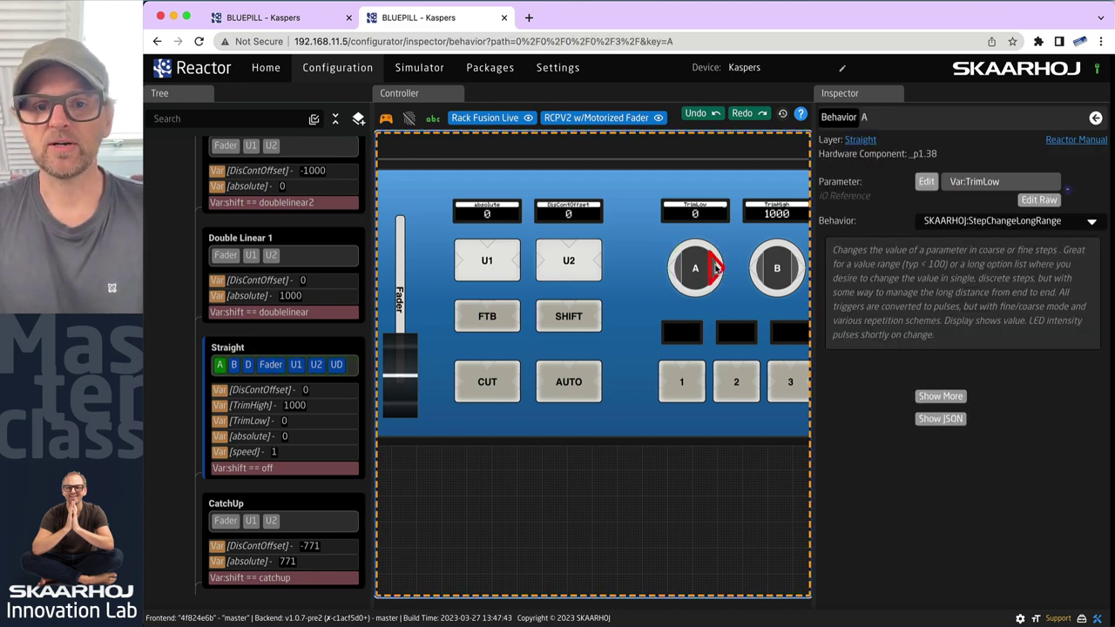
pyautogui.click(716, 270)
pyautogui.click(716, 270)
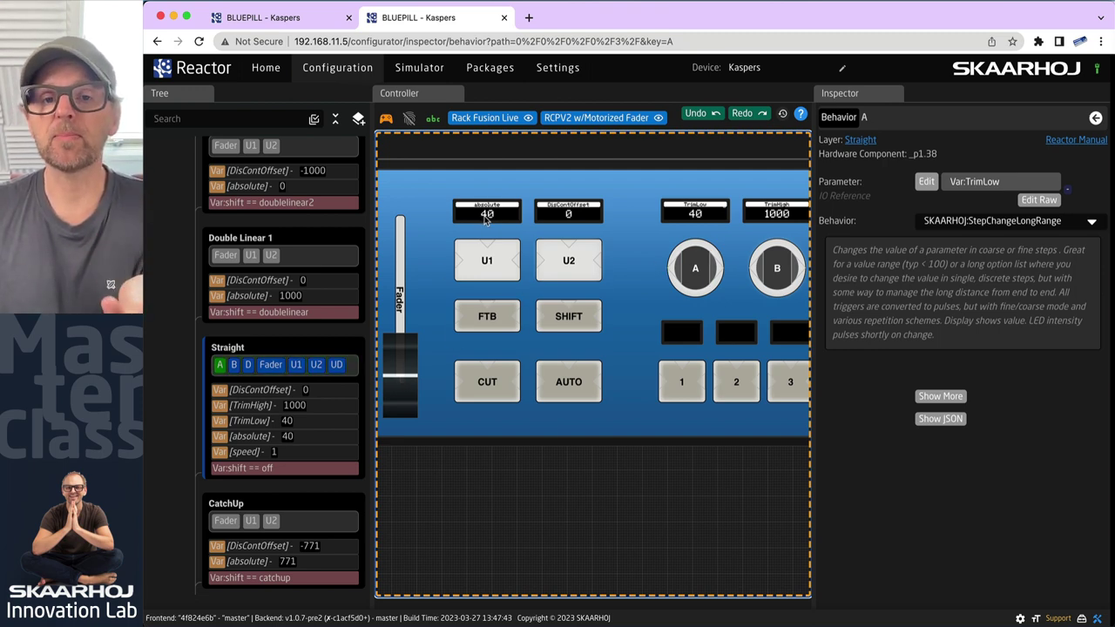
# Step: Lower TrimHigh to 900 with encoder B in the Straight layer while the fader stays at its lowest position
pyautogui.moveTo(406, 372)
pyautogui.mouseDown()
pyautogui.moveTo(409, 225)
pyautogui.moveTo(397, 373)
pyautogui.mouseUp()
pyautogui.click(397, 389)
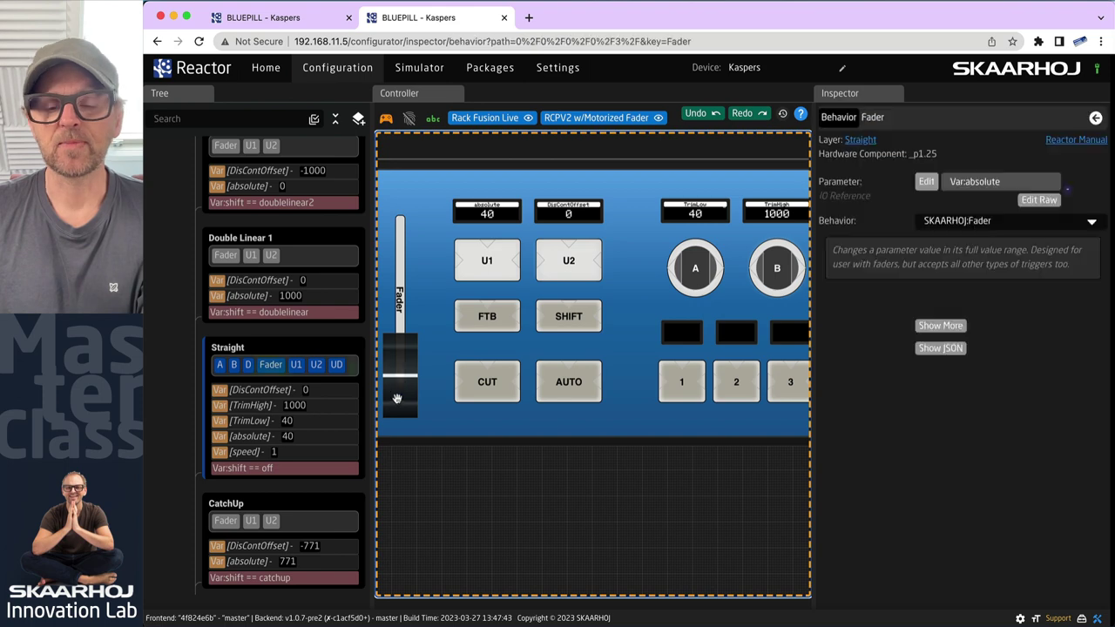
pyautogui.click(758, 270)
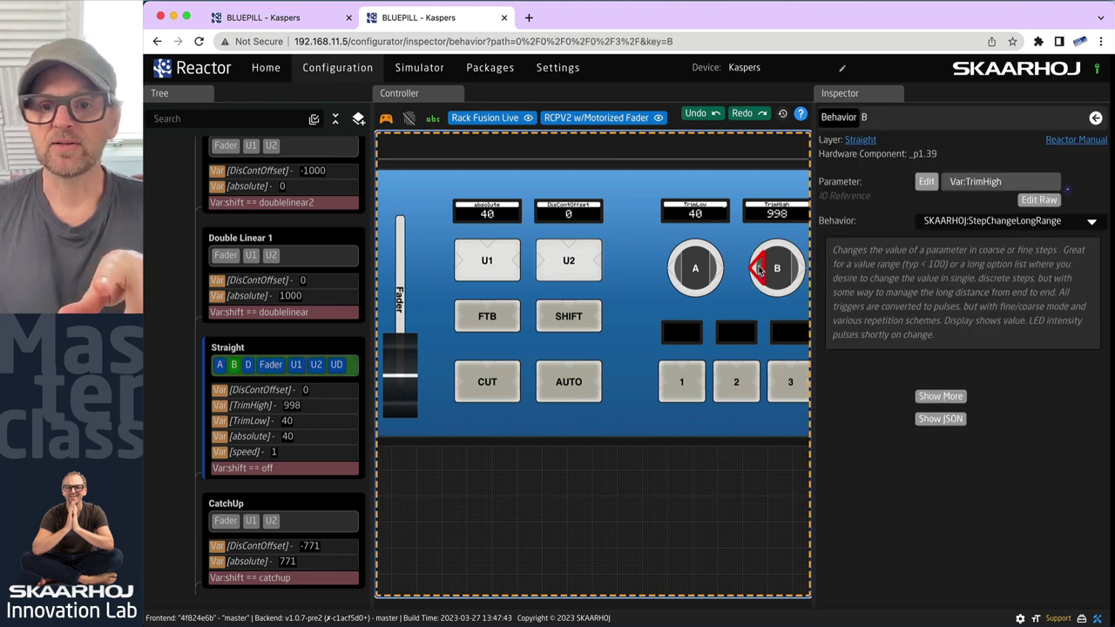
pyautogui.click(795, 270)
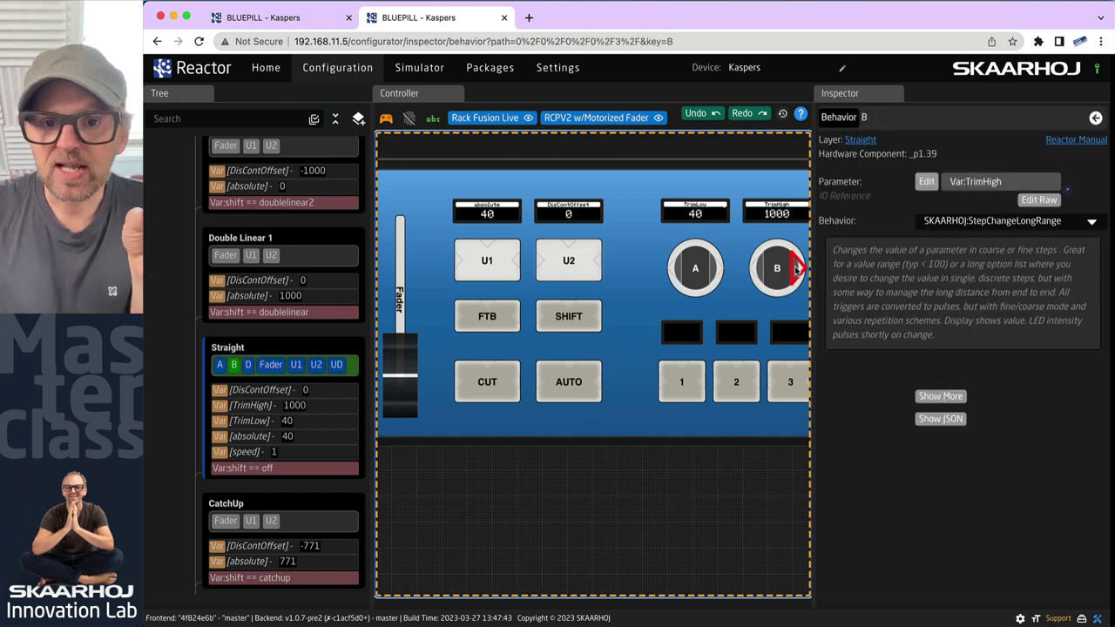
pyautogui.click(757, 271)
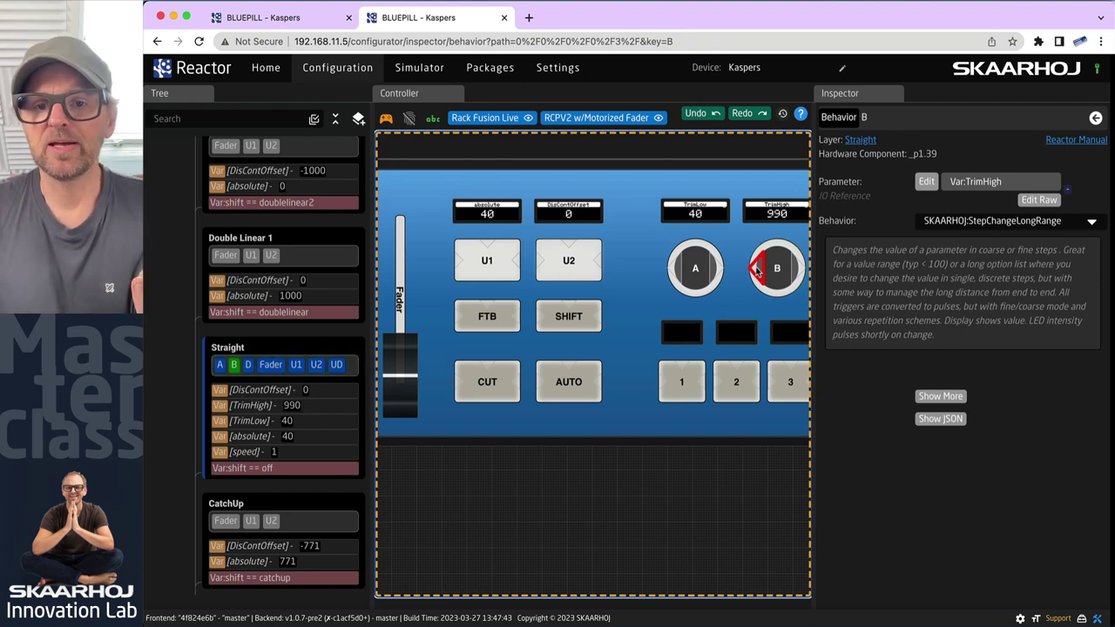
pyautogui.click(757, 271)
pyautogui.click(757, 270)
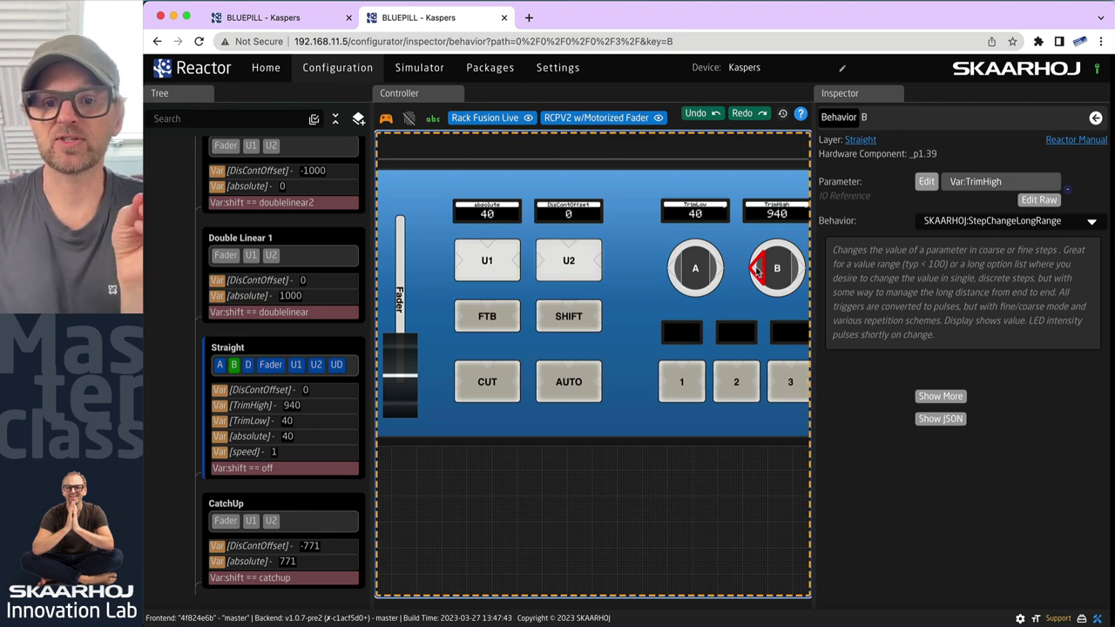
pyautogui.click(757, 271)
pyautogui.click(757, 271)
pyautogui.click(757, 271)
pyautogui.click(757, 271)
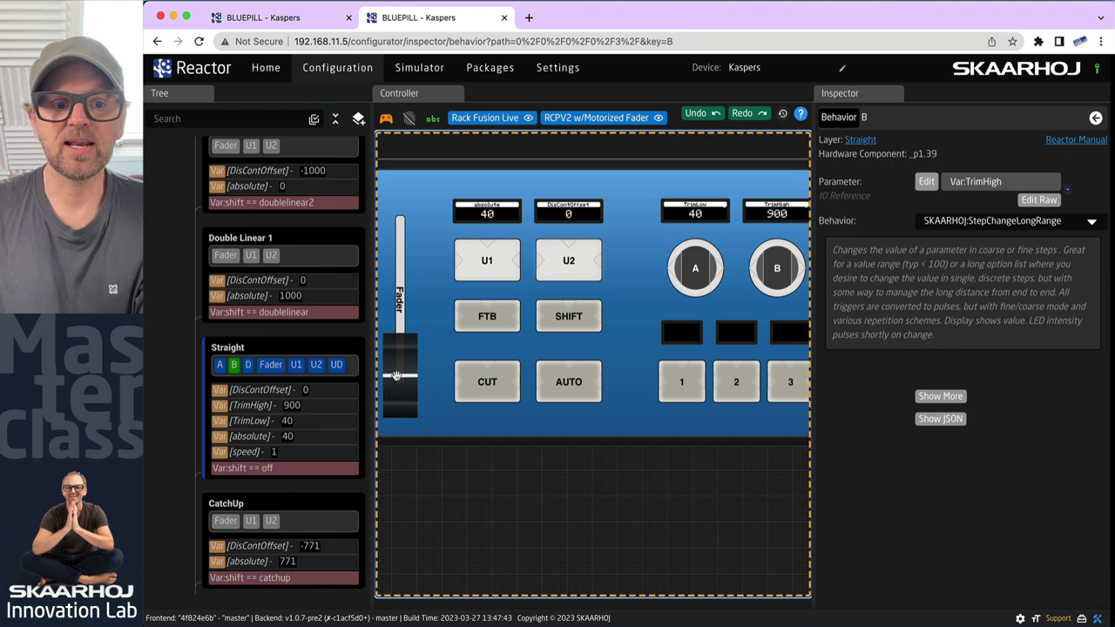
# Step: Keep the fader at the low end of its travel and raise TrimLow to 100 with encoder A
pyautogui.moveTo(396, 375)
pyautogui.mouseDown()
pyautogui.moveTo(409, 220)
pyautogui.moveTo(420, 222)
pyautogui.moveTo(396, 273)
pyautogui.moveTo(397, 383)
pyautogui.mouseUp()
pyautogui.click(716, 270)
pyautogui.click(716, 270)
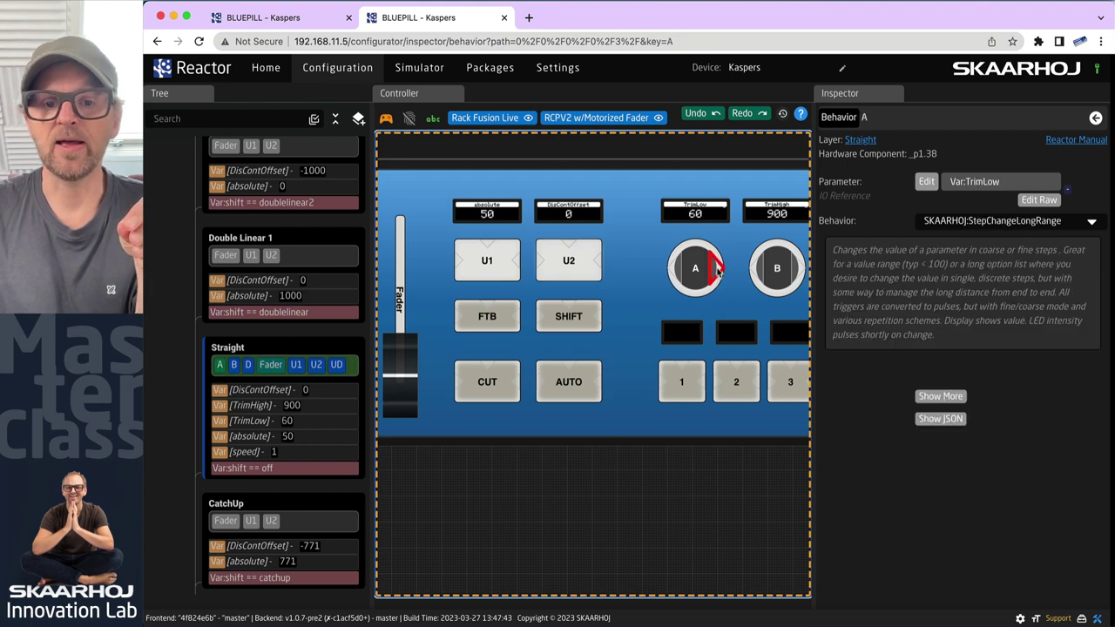
pyautogui.click(716, 270)
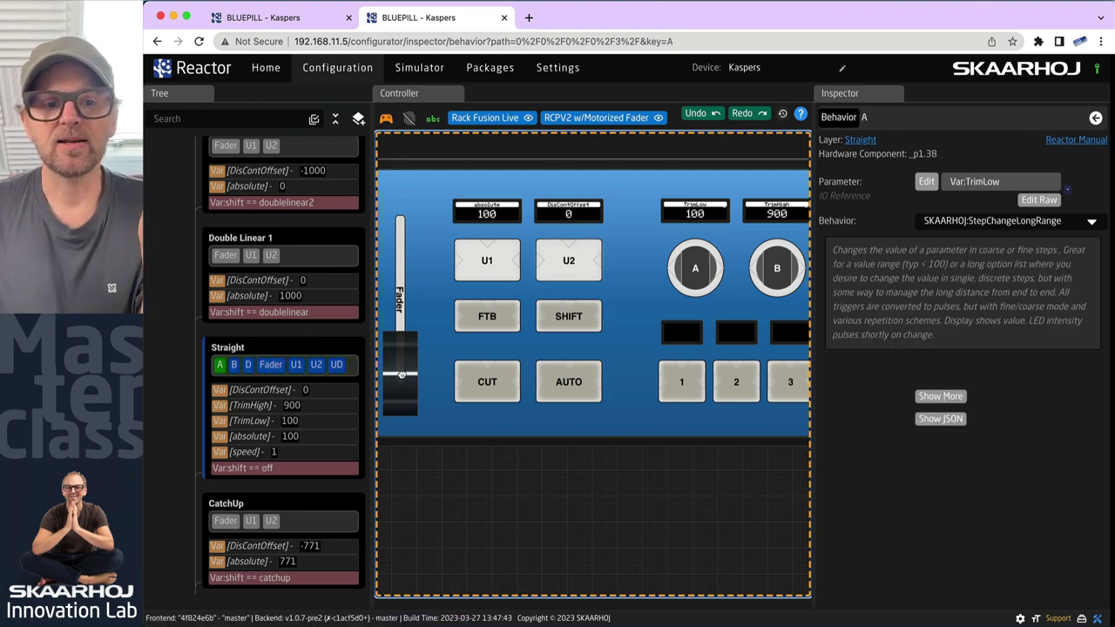
# Step: Raise TrimLow to 140 with the fader about two-thirds up, and nudge the fader to an absolute value of 716
pyautogui.moveTo(401, 374); pyautogui.dragTo(403, 268)
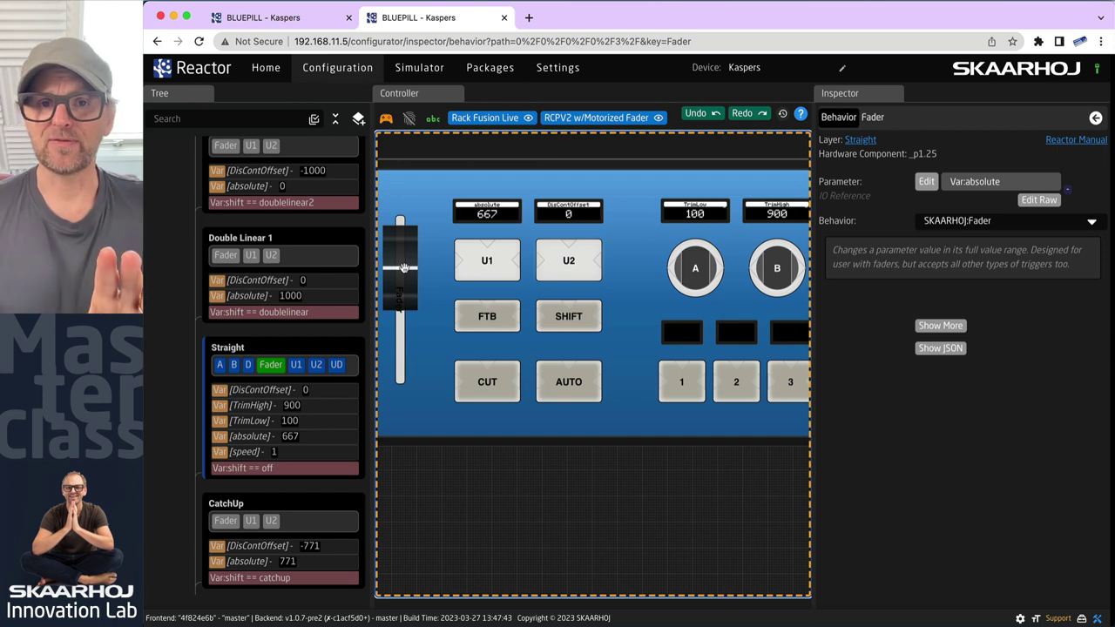
pyautogui.click(716, 270)
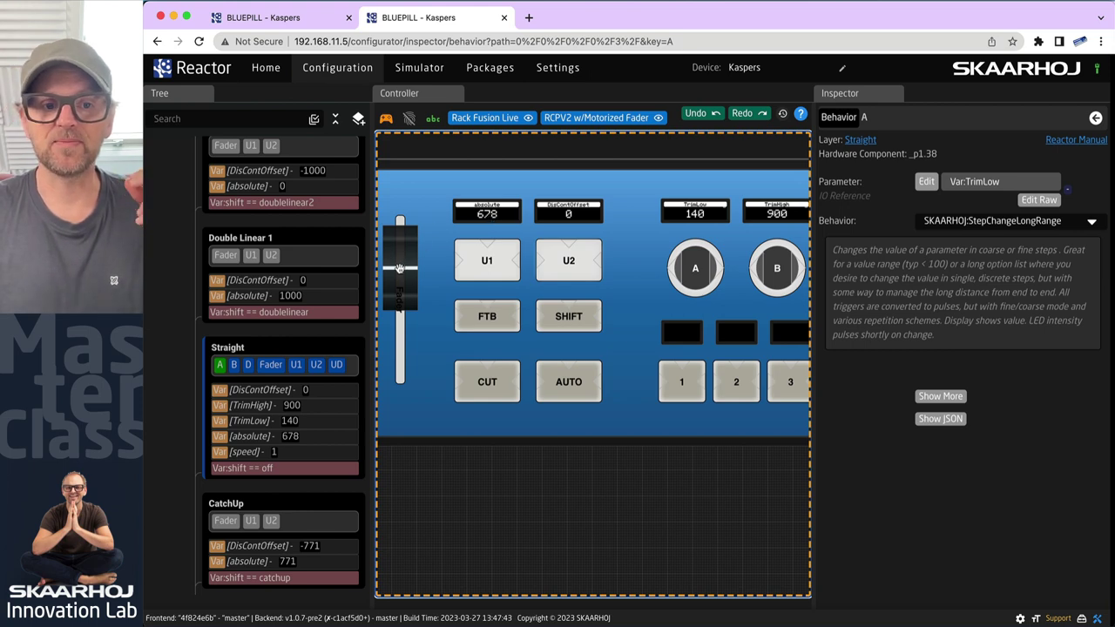
pyautogui.moveTo(399, 268); pyautogui.dragTo(400, 261)
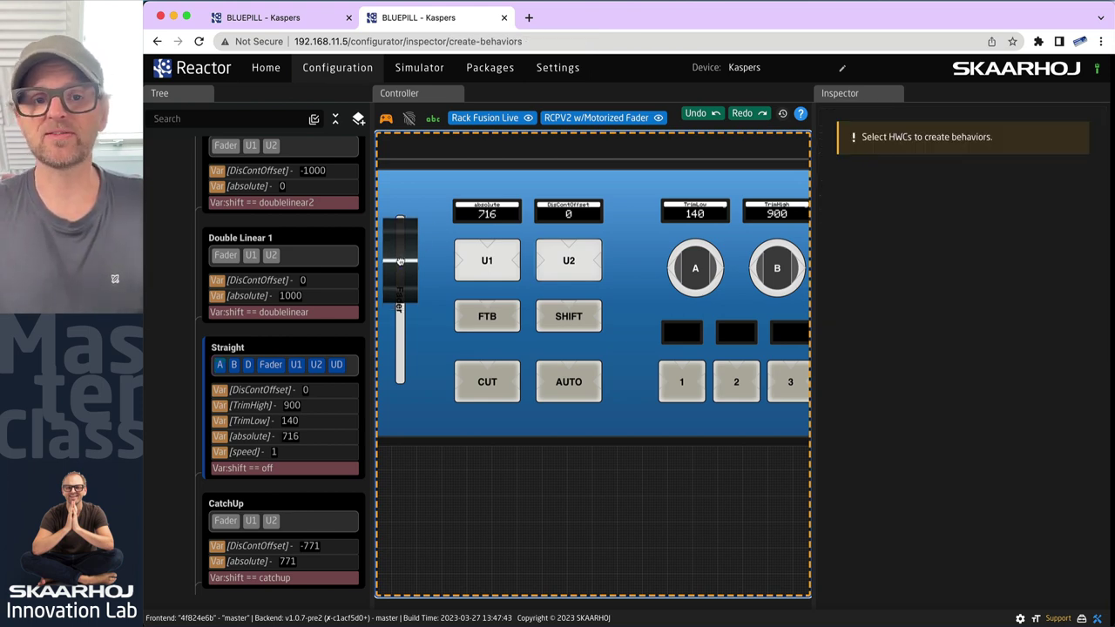
pyautogui.click(400, 262)
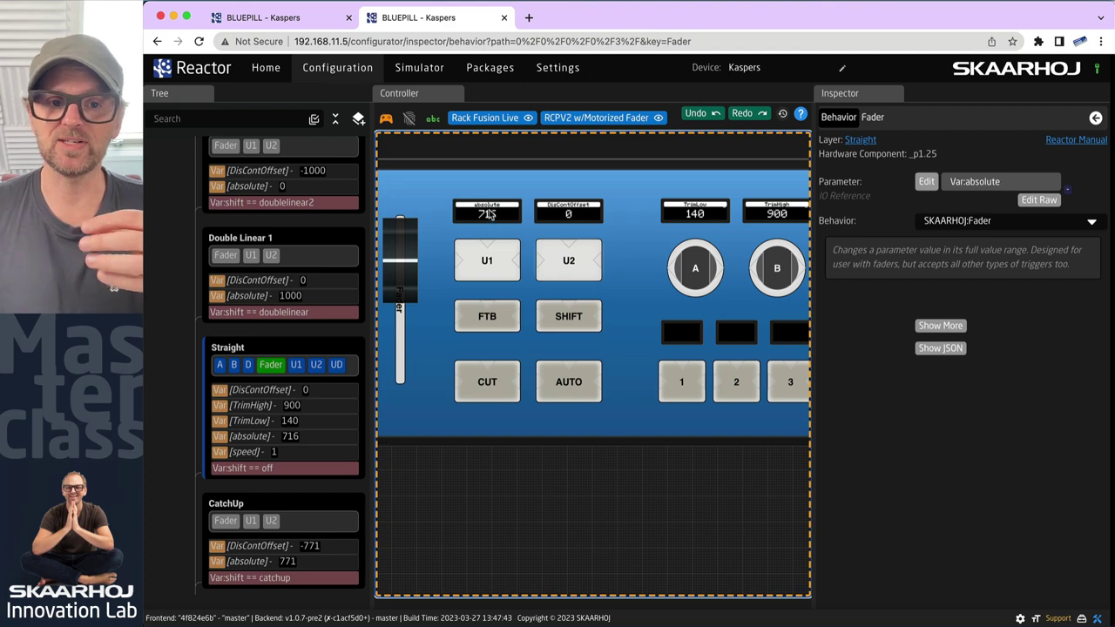
pyautogui.click(715, 270)
pyautogui.scroll(3, 290, 292)
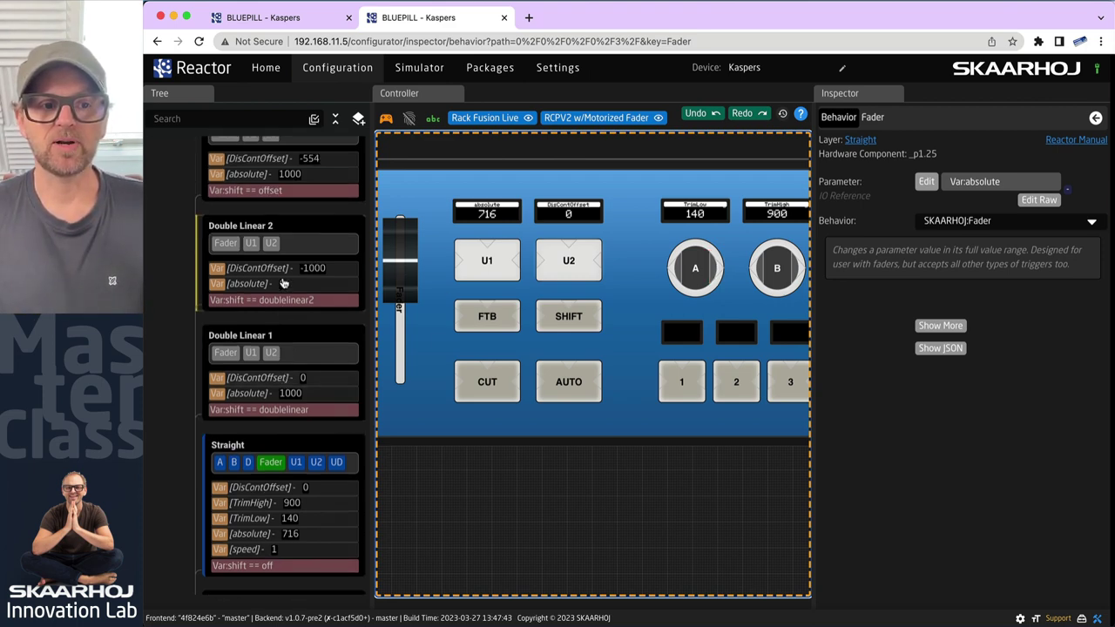
pyautogui.scroll(-8, 292, 274)
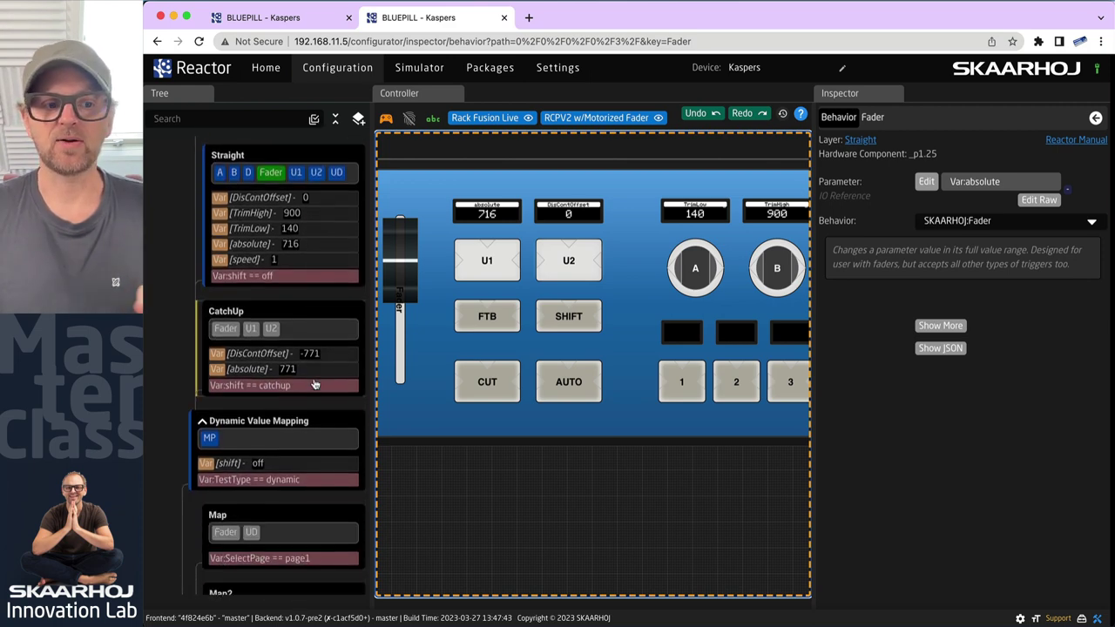
pyautogui.scroll(6, 296, 359)
pyautogui.scroll(2, 296, 359)
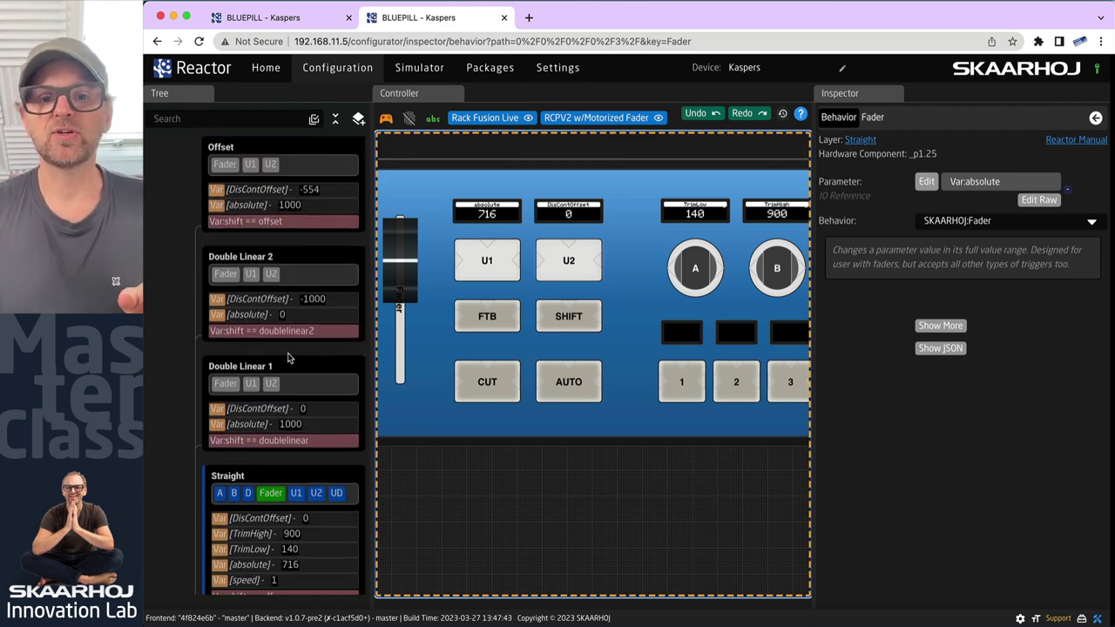
pyautogui.scroll(-2, 322, 459)
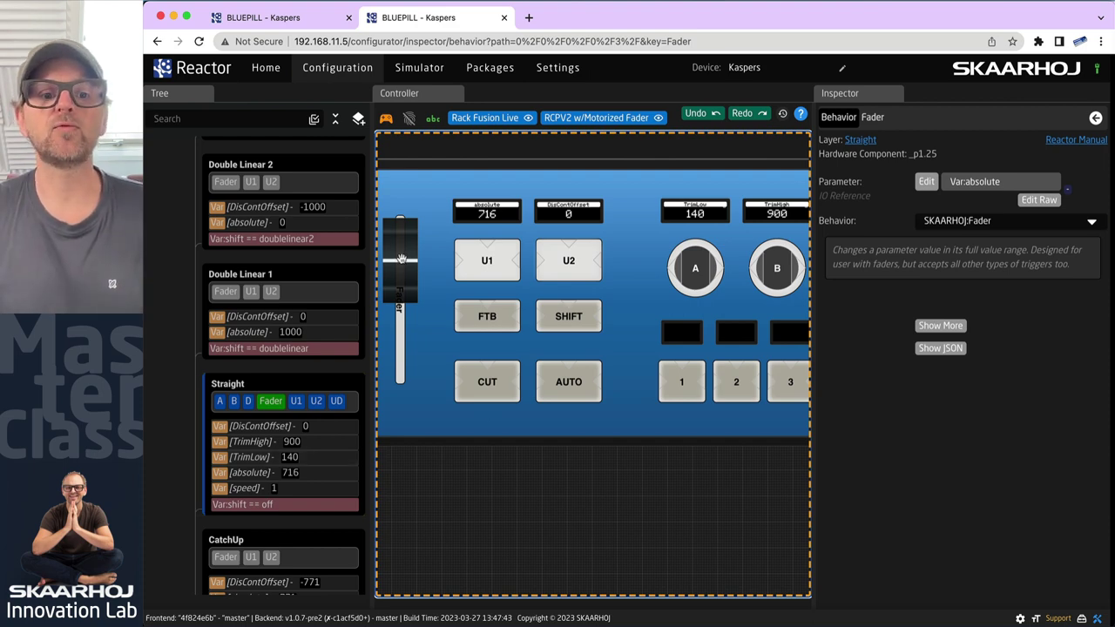
# Step: Push the fader to its highest position and lower TrimHigh to 810 with encoder B
pyautogui.moveTo(401, 262); pyautogui.dragTo(396, 208)
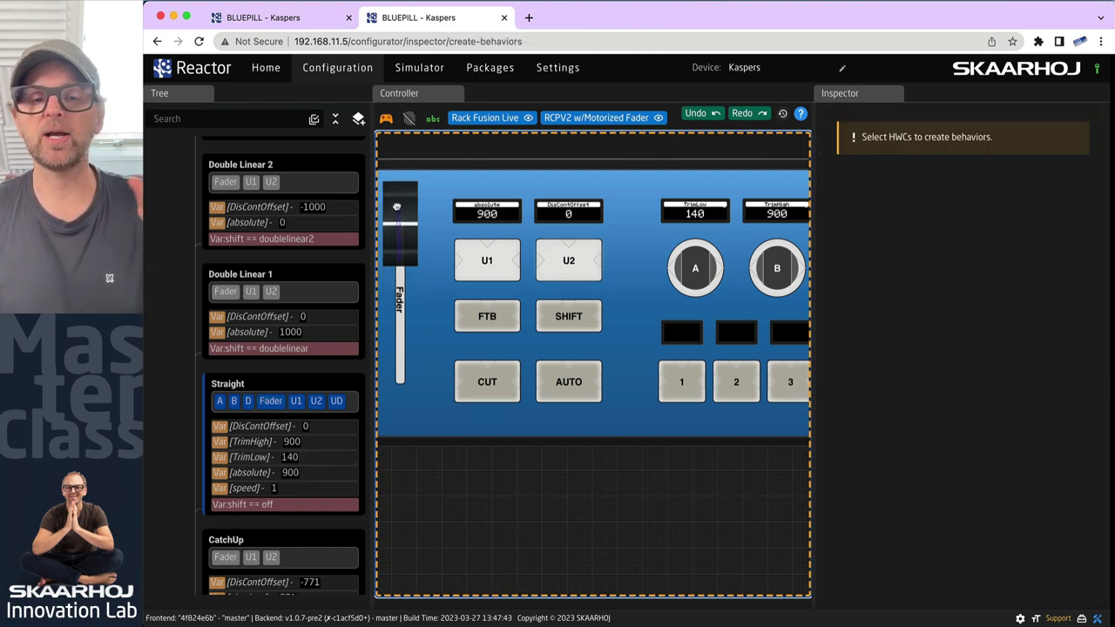
pyautogui.click(396, 206)
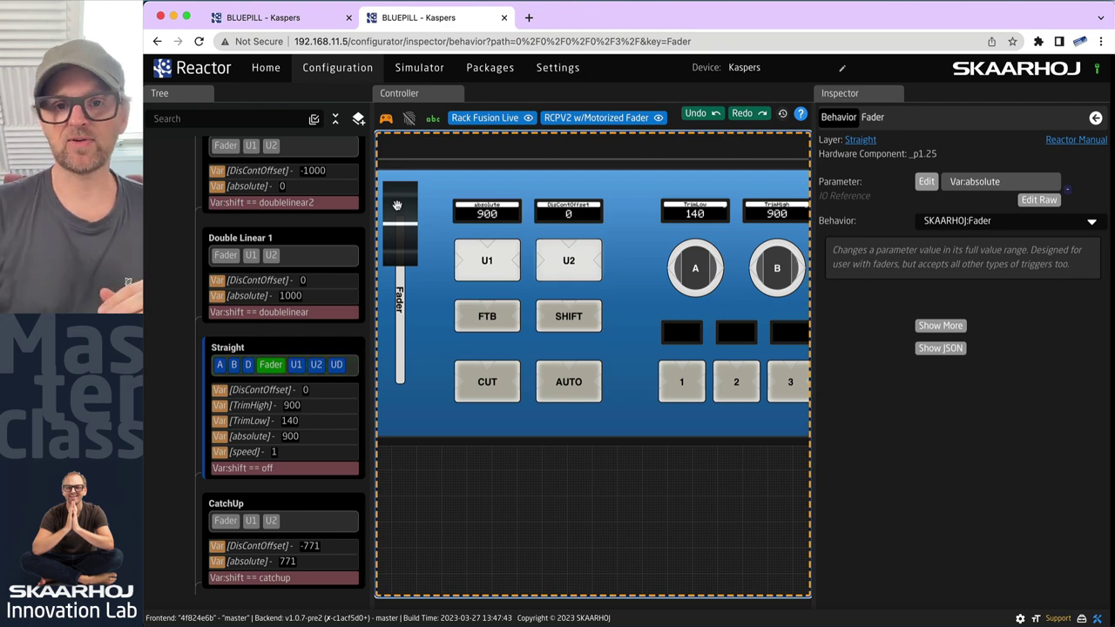
pyautogui.click(758, 271)
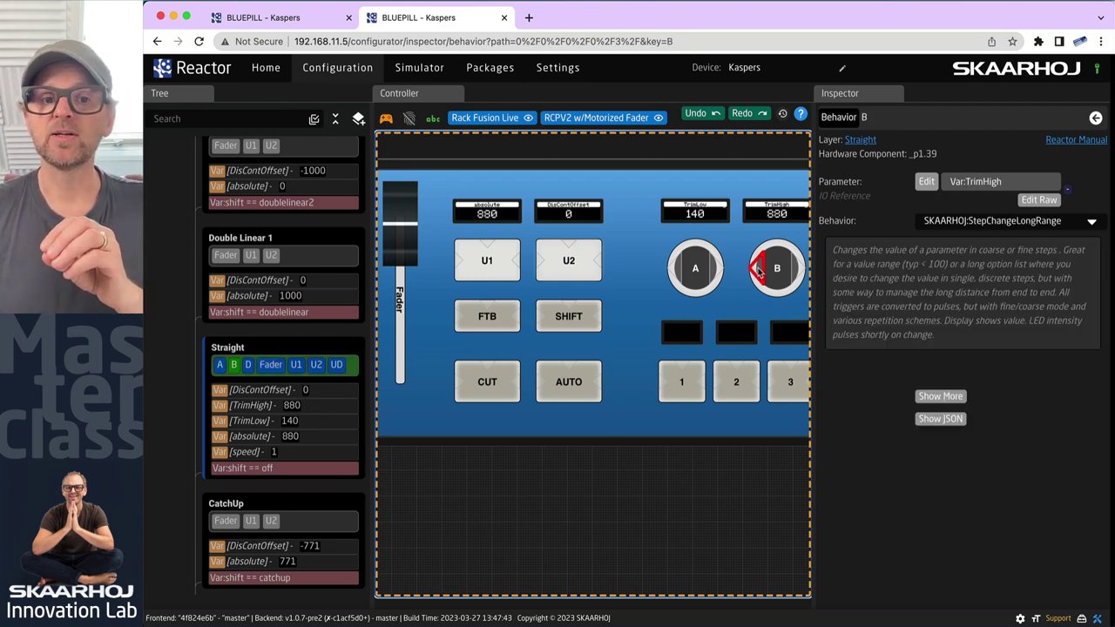
pyautogui.click(759, 271)
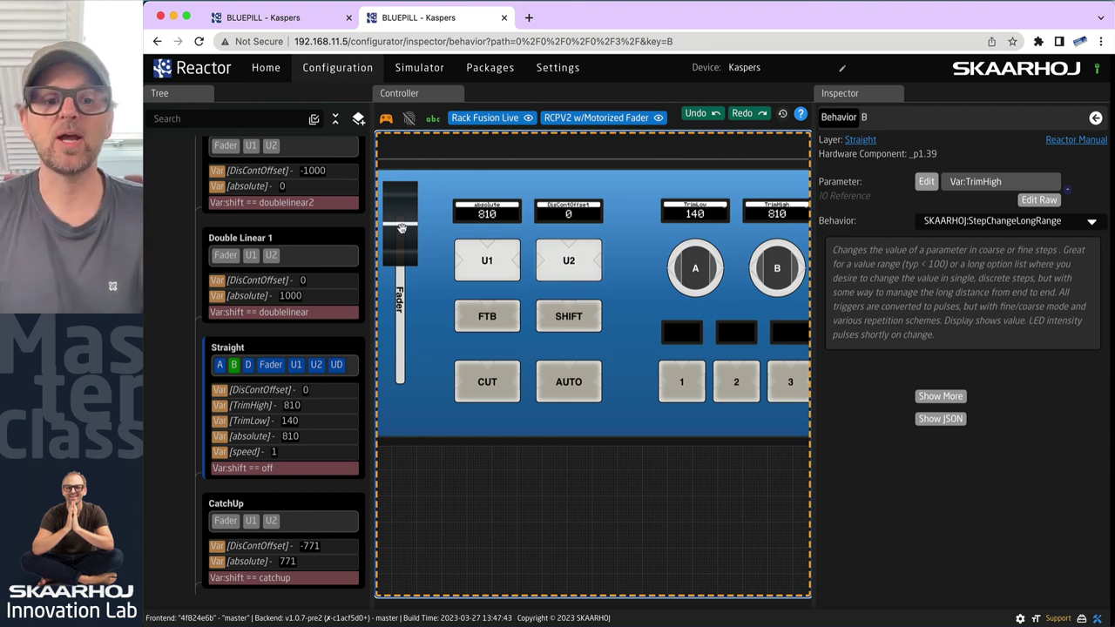
# Step: Pull the fader down to its lowest position and raise TrimLow to 220 with encoder A
pyautogui.moveTo(402, 227); pyautogui.dragTo(401, 375)
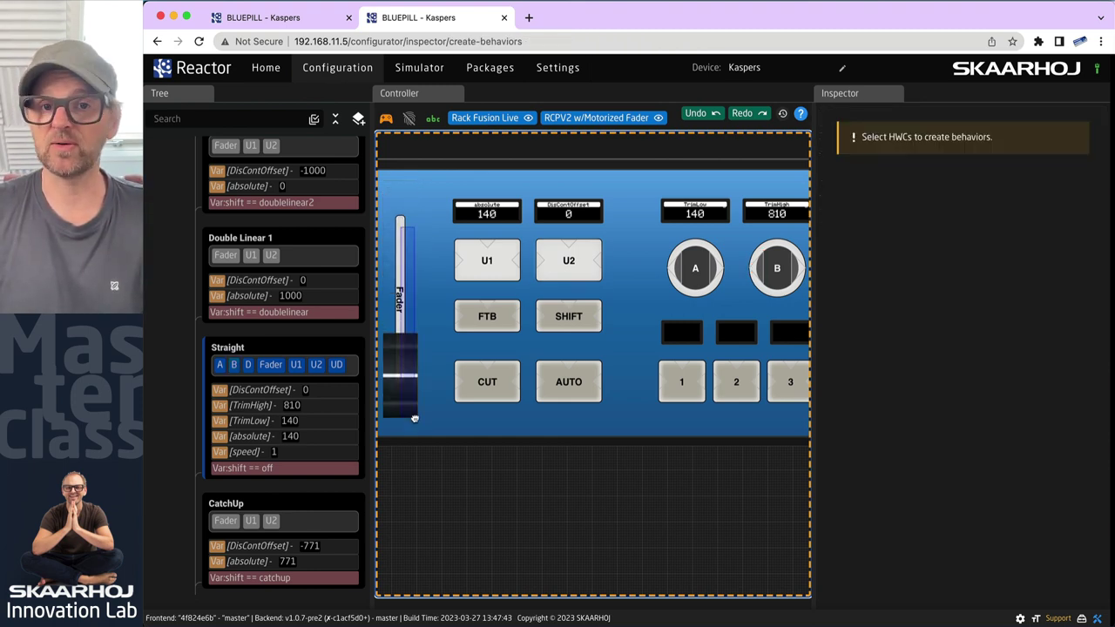
pyautogui.click(717, 271)
pyautogui.click(716, 270)
pyautogui.click(716, 270)
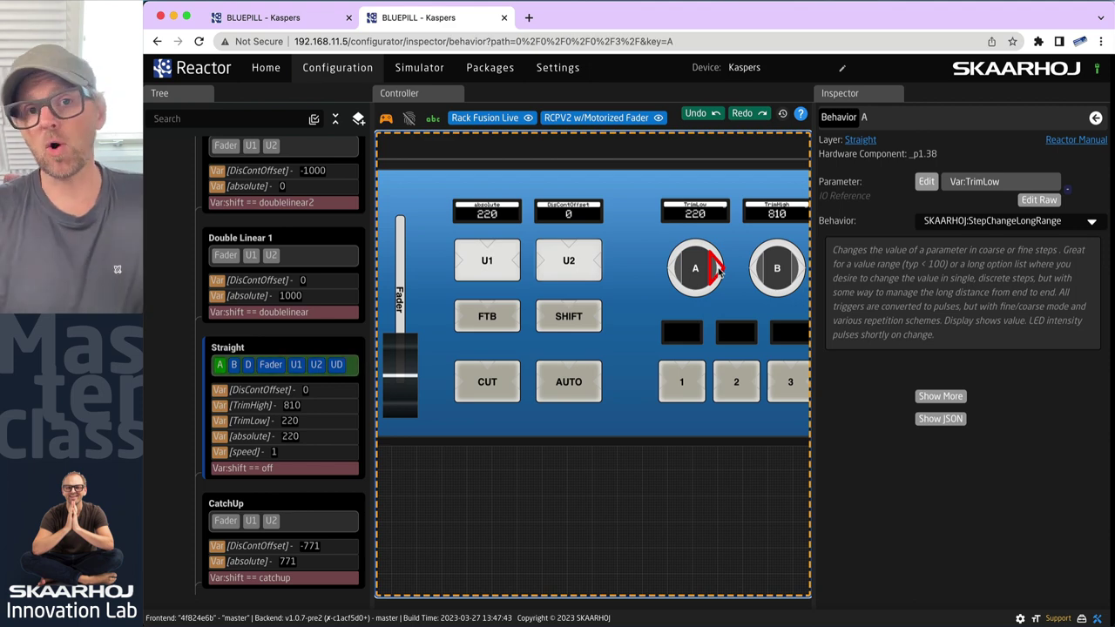
# Step: Set TrimLow to 200 and TrimHigh to 800, and run the fader to its top and back to its bottom
pyautogui.scroll(-3, 717, 270)
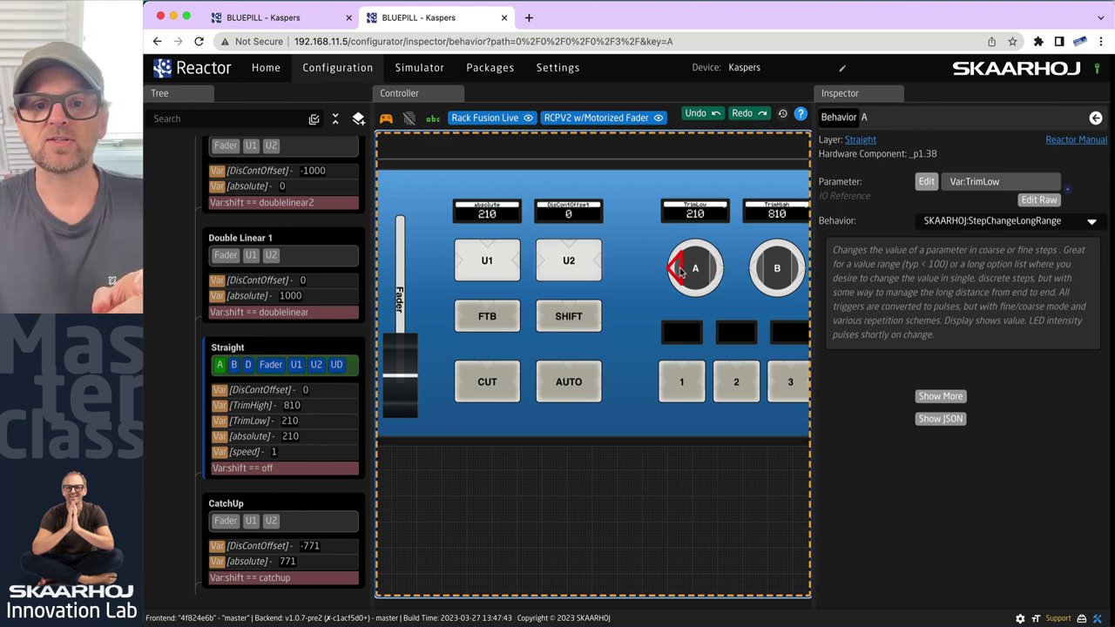
pyautogui.scroll(1, 717, 270)
pyautogui.click(771, 270)
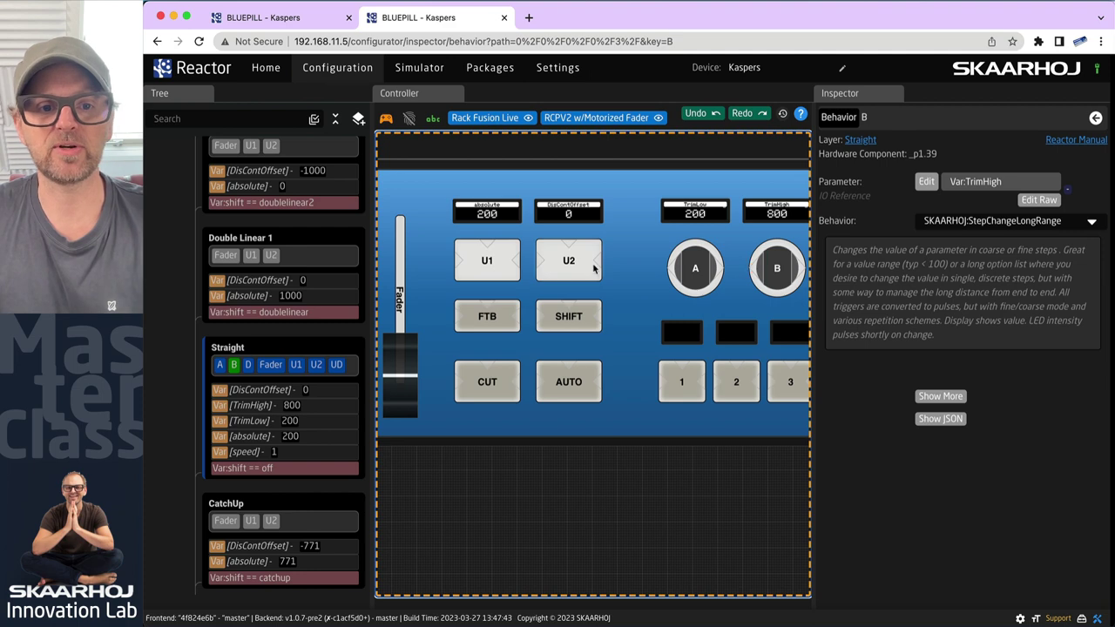
pyautogui.click(418, 406)
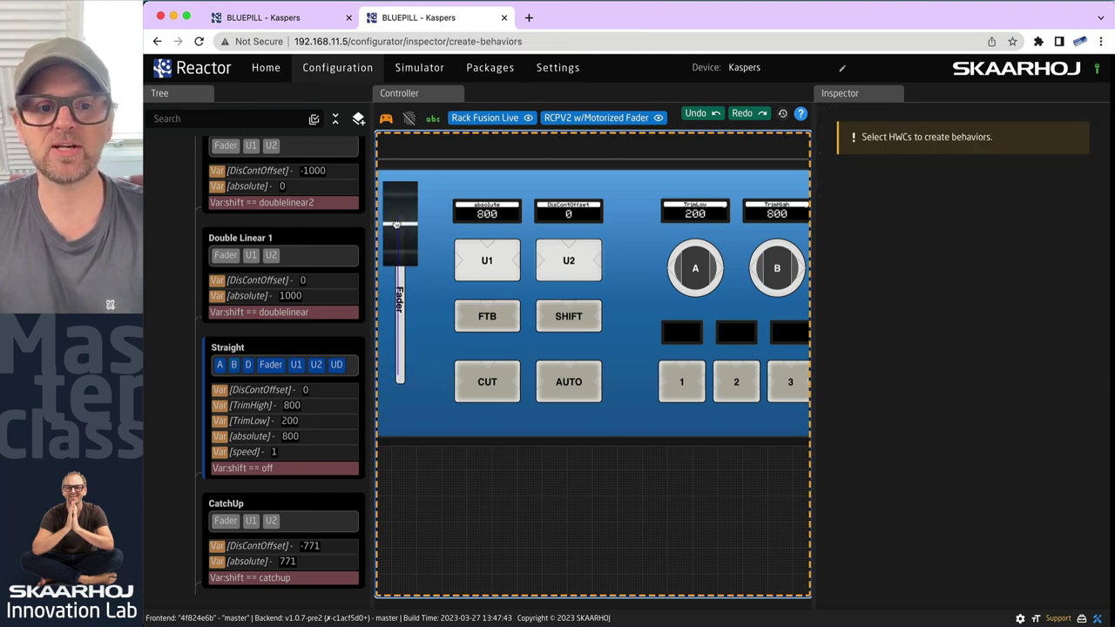
pyautogui.click(402, 421)
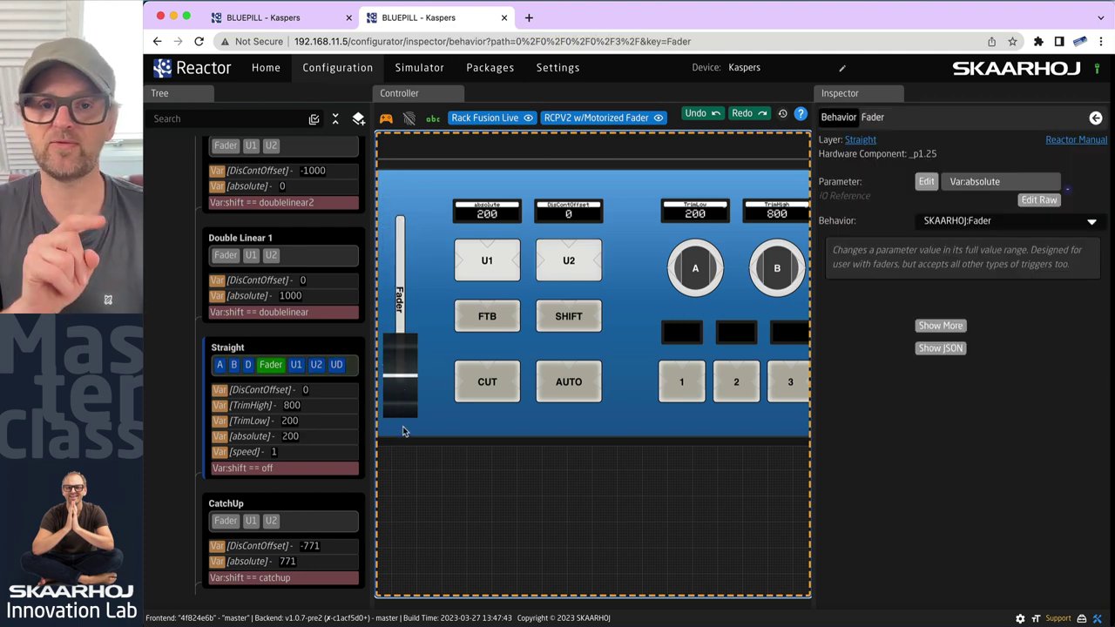
# Step: Switch to the Keynote chart and reposition the black line's ends so it runs from 200 at input 0 to 800 at input 1000
pyautogui.press('super+Tab')
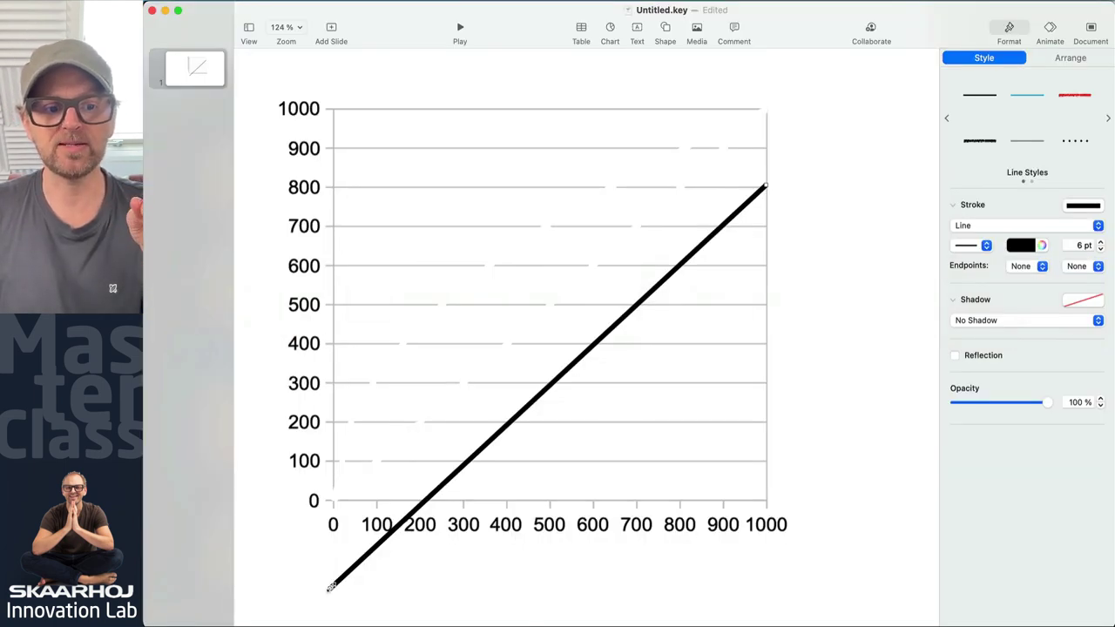
pyautogui.moveTo(330, 587); pyautogui.dragTo(262, 421)
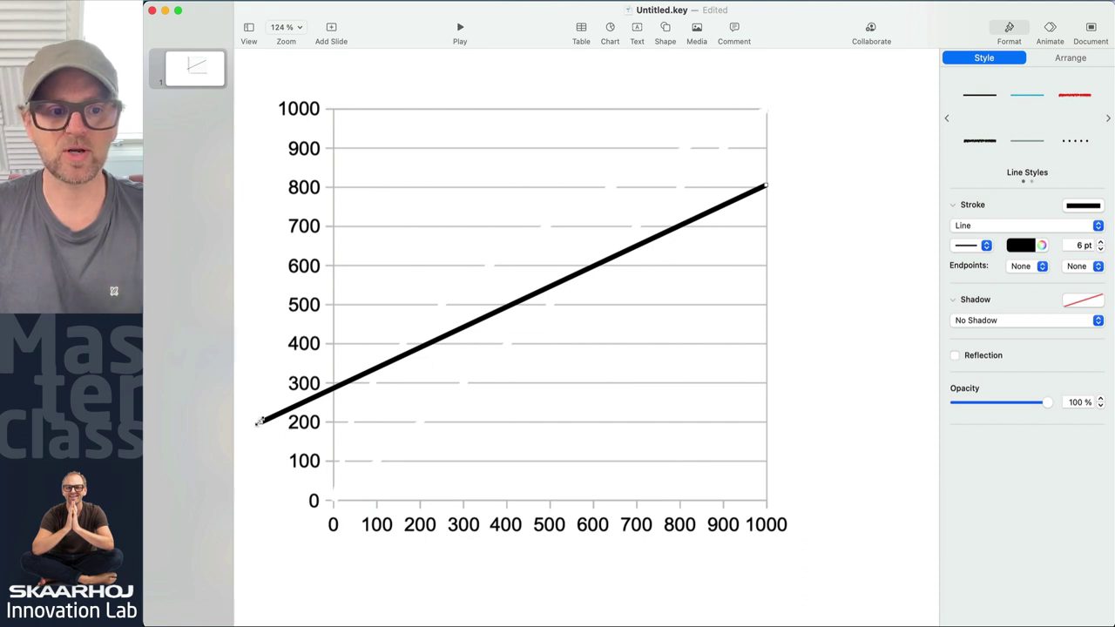
pyautogui.moveTo(259, 422); pyautogui.dragTo(335, 423)
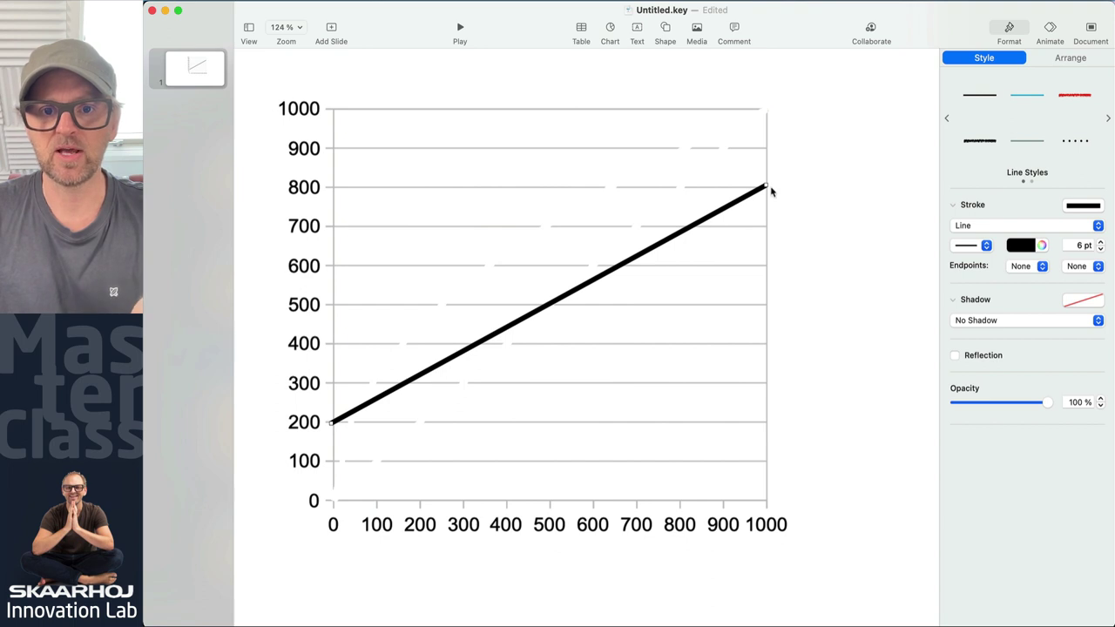
pyautogui.moveTo(764, 185); pyautogui.dragTo(766, 186)
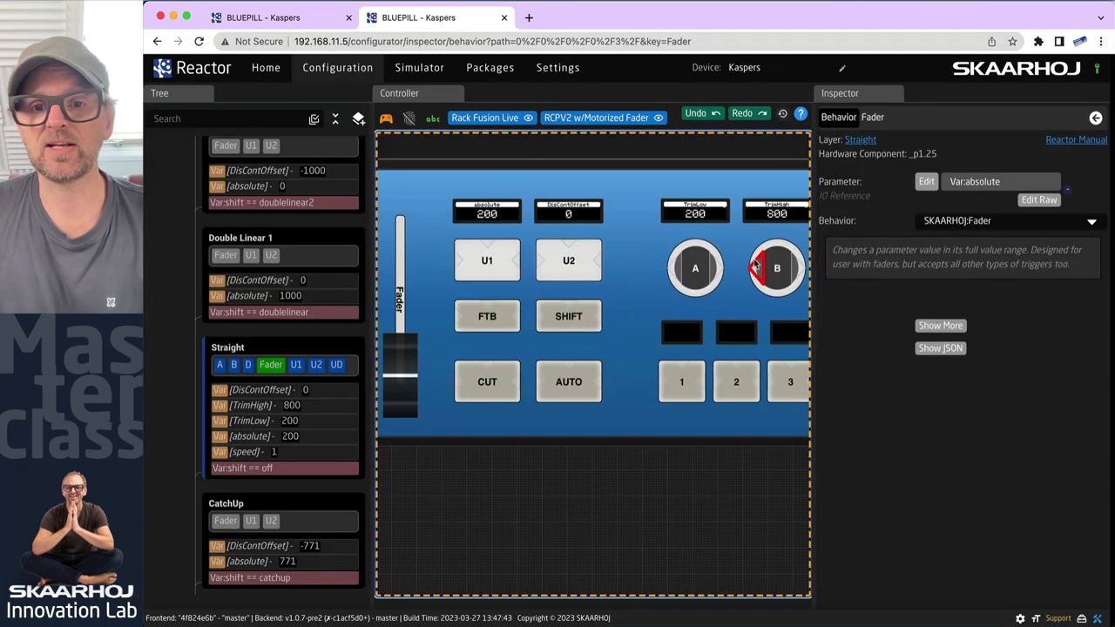
# Step: Raise TrimHigh to 900 in Reactor and move the upper end of the Keynote chart's line to 900
pyautogui.click(794, 270)
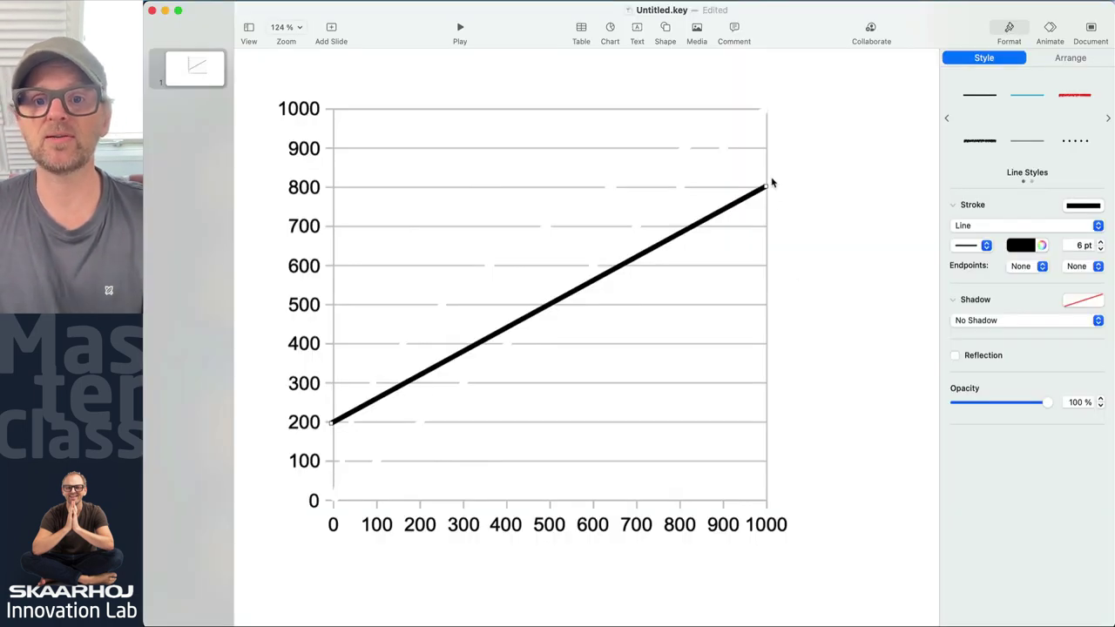
pyautogui.moveTo(767, 186); pyautogui.dragTo(767, 149)
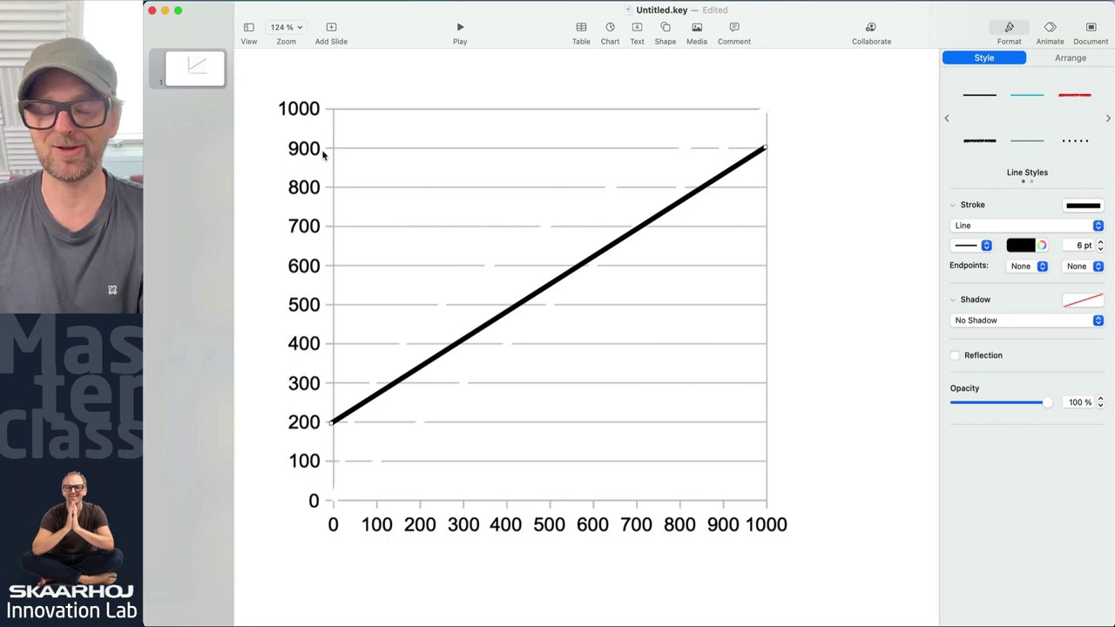
# Step: Switch back to Reactor and raise TrimHigh to 1030 with encoder B
pyautogui.press('super+Tab')
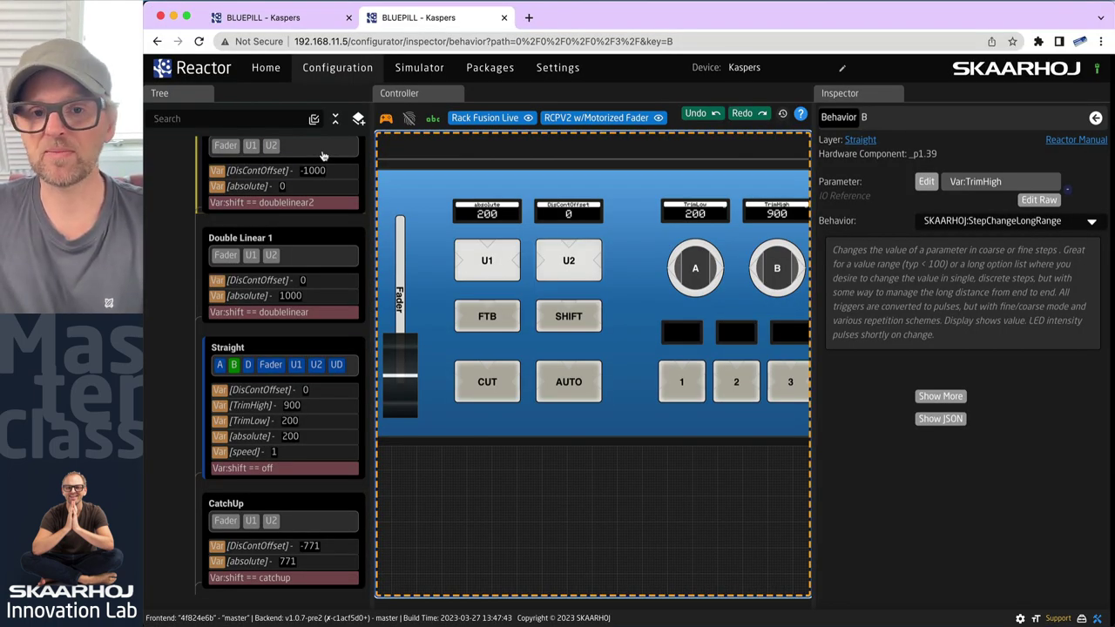
pyautogui.click(797, 270)
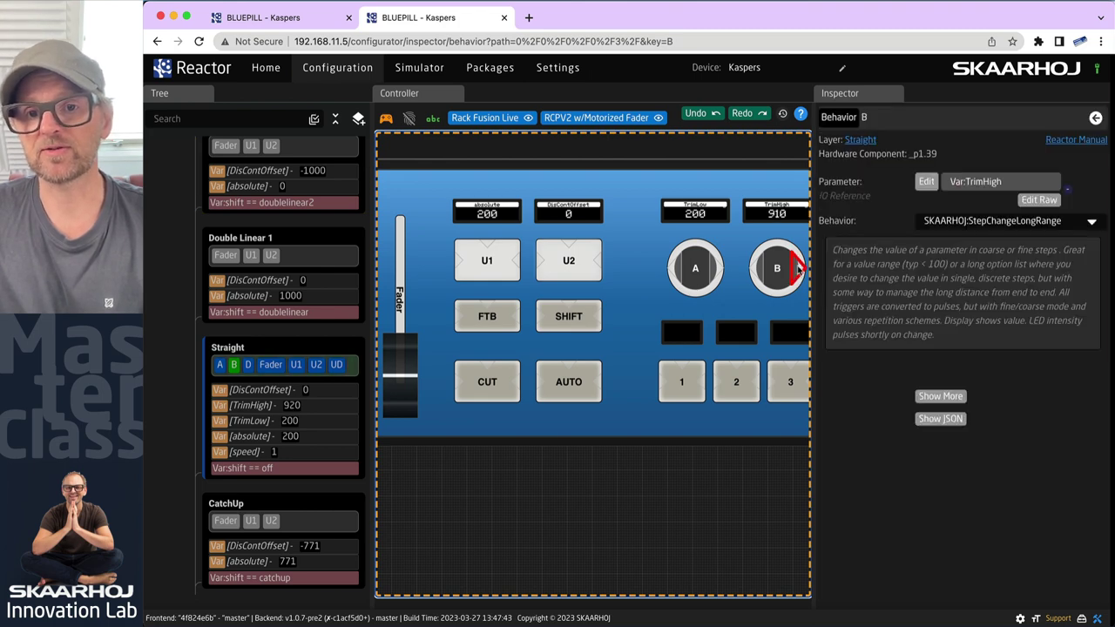
pyautogui.click(797, 270)
pyautogui.click(797, 270)
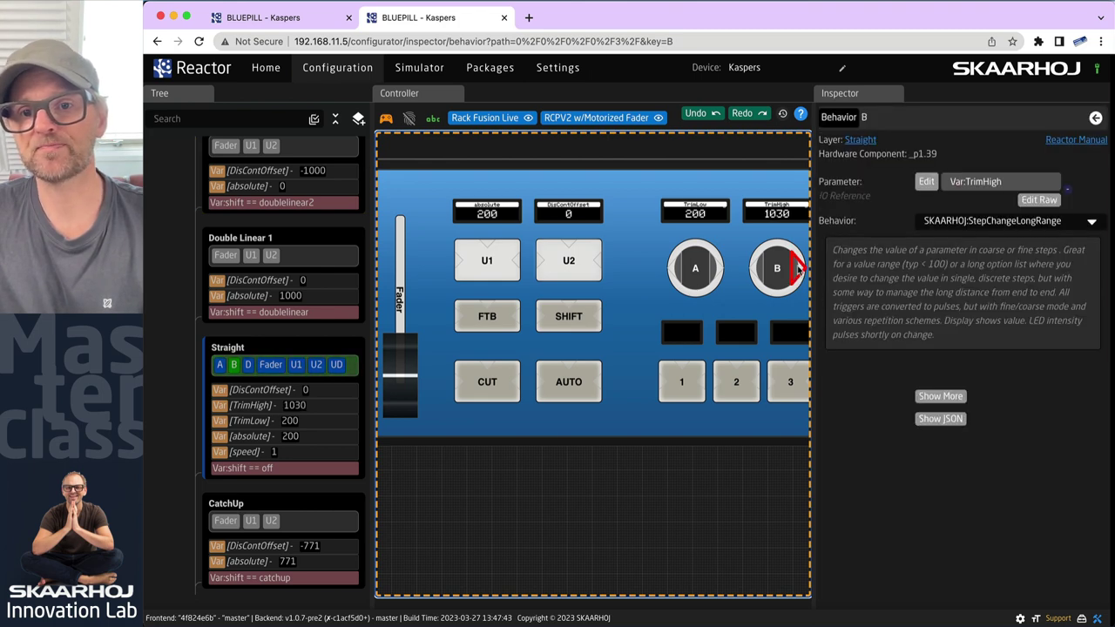
# Step: Raise TrimHigh to 1100 with encoder B and run the fader up to its top
pyautogui.click(797, 270)
pyautogui.click(797, 270)
pyautogui.click(797, 270)
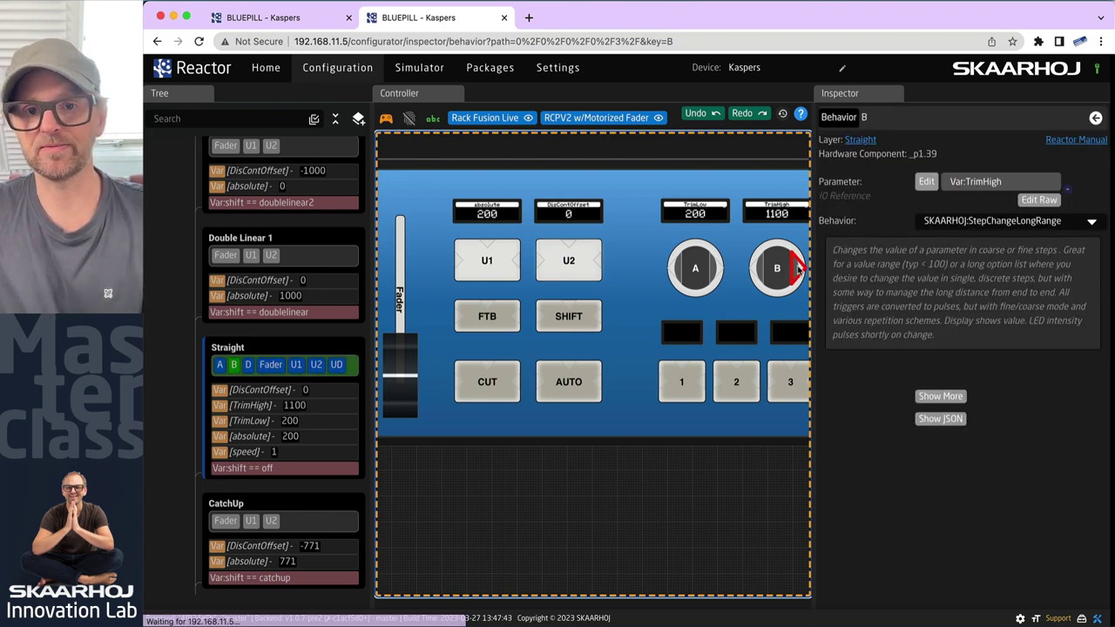
pyautogui.click(760, 270)
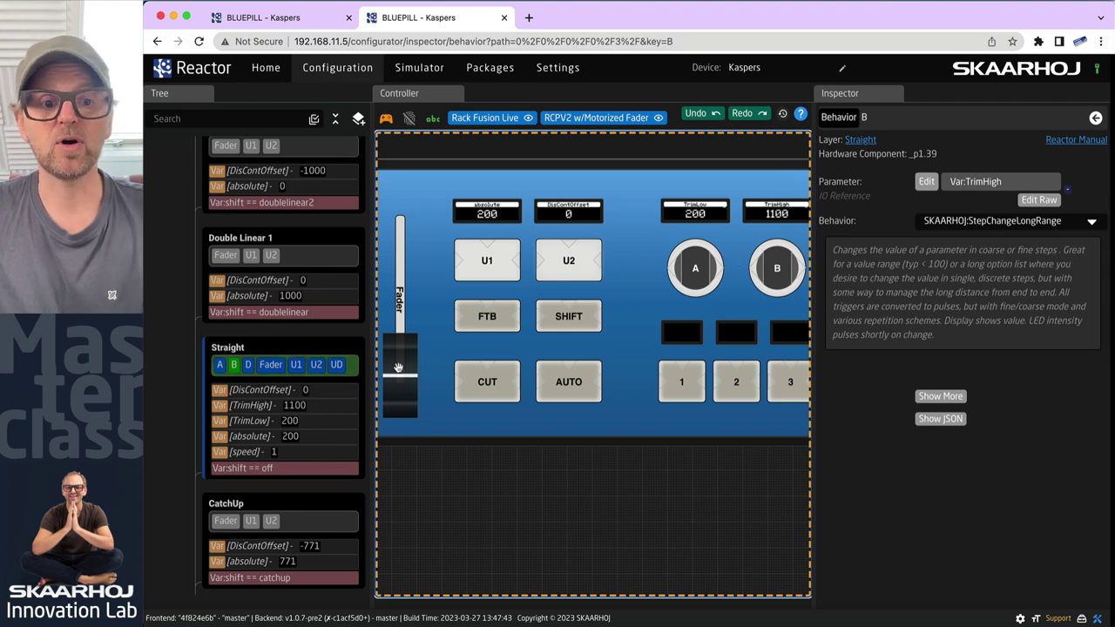
pyautogui.moveTo(398, 367); pyautogui.dragTo(404, 207)
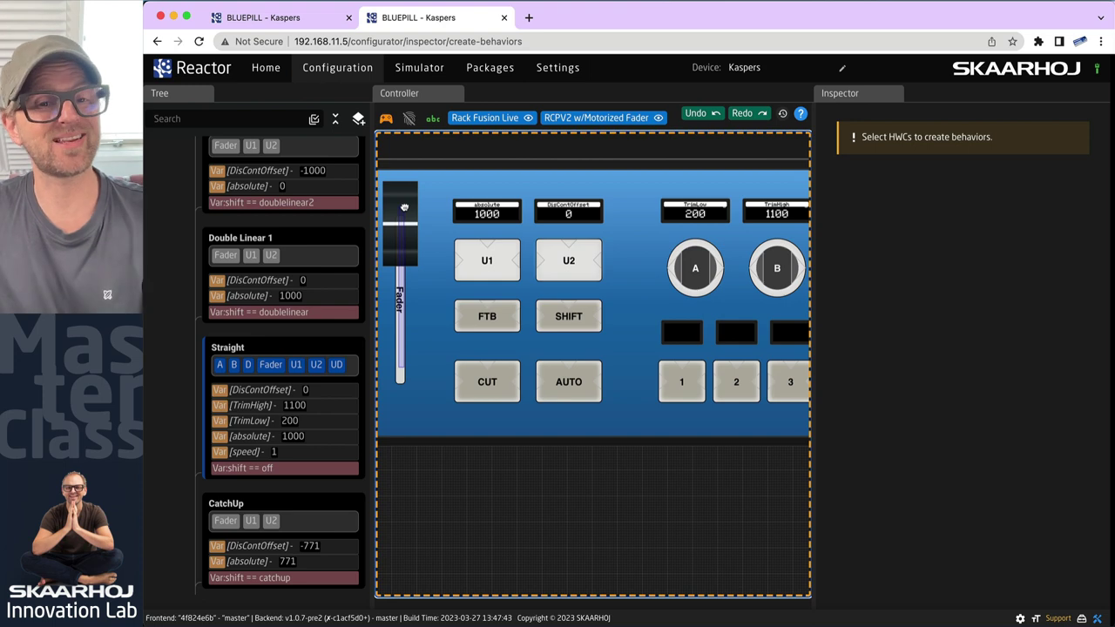
pyautogui.click(405, 207)
# Step: Switch to the Keynote chart and extend the black line's upper end above the grid to the 1100 level at input 1000
pyautogui.press('super+Tab')
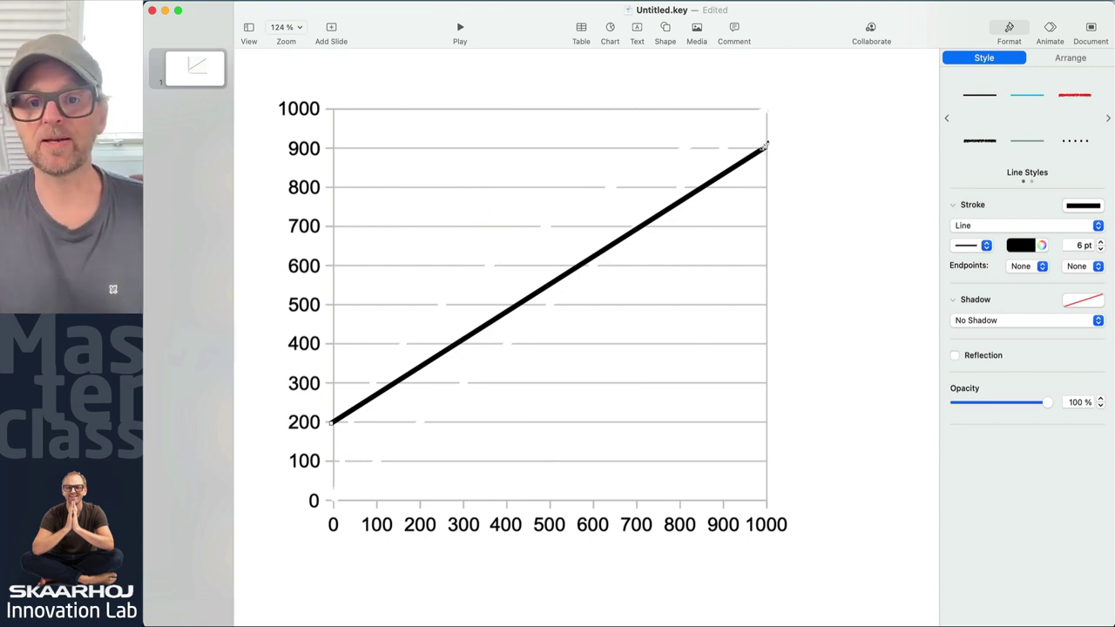
pyautogui.moveTo(765, 146); pyautogui.dragTo(768, 68)
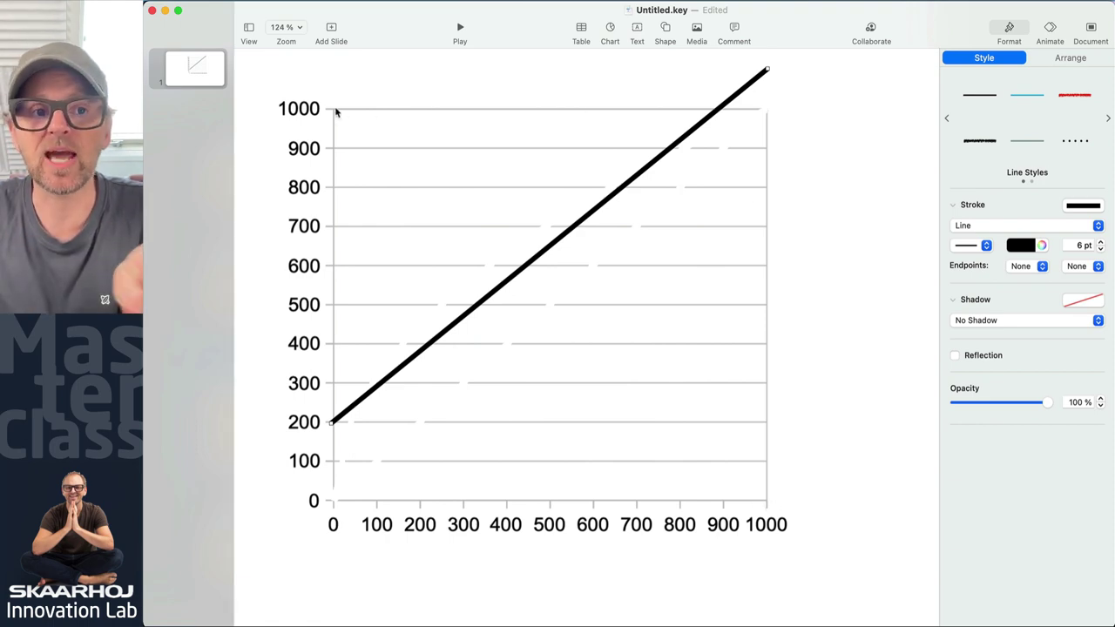
# Step: Switch back to Reactor and pull the fader slightly down from its top
pyautogui.press('super+Tab')
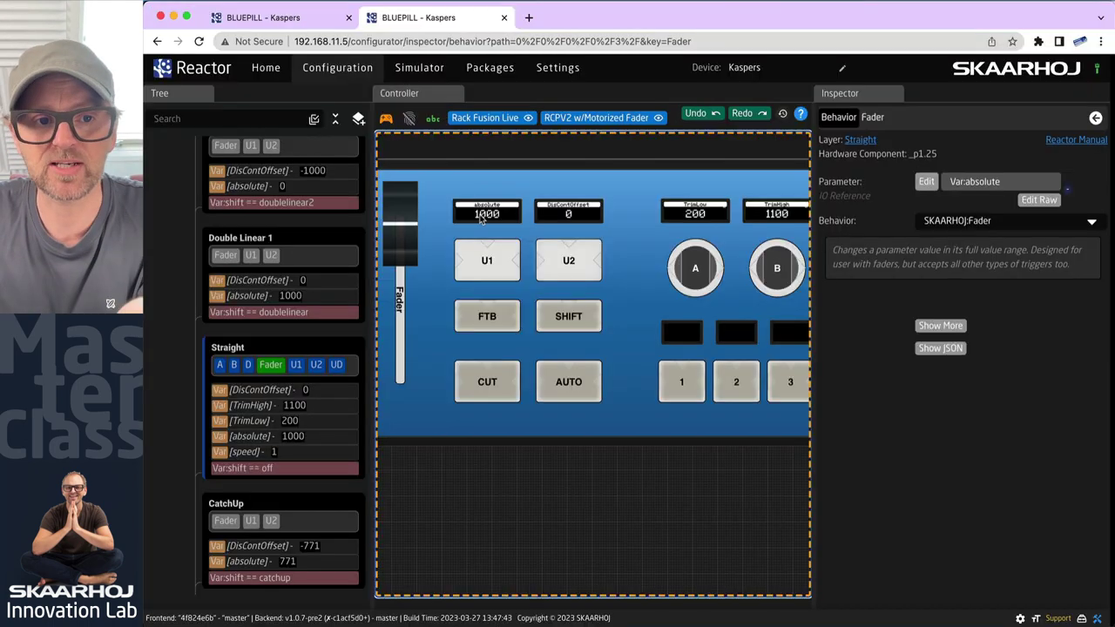
pyautogui.moveTo(396, 226); pyautogui.dragTo(403, 240)
pyautogui.click(400, 231)
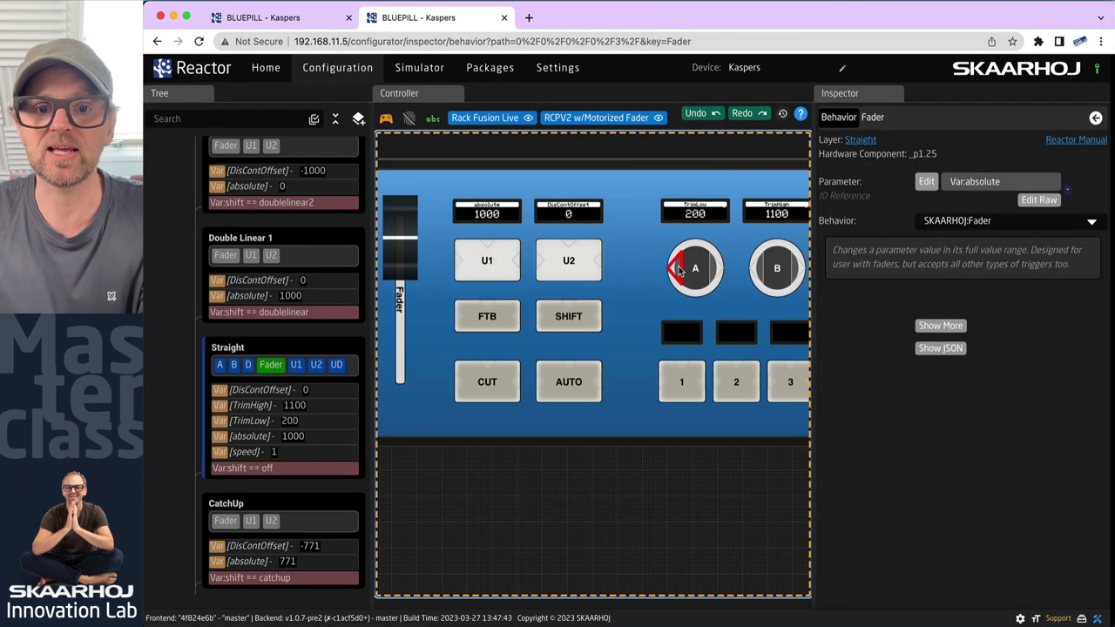
# Step: Lower TrimLow to -100 with encoder A and extend the lower end of the Keynote chart's line down to about -100
pyautogui.click(678, 265)
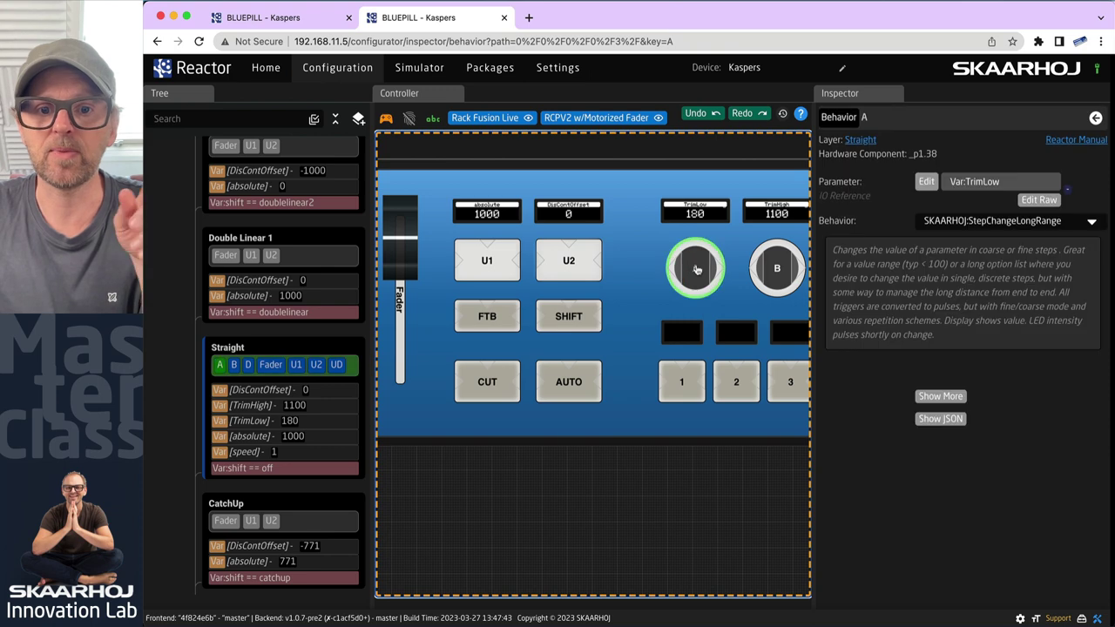
pyautogui.click(675, 268)
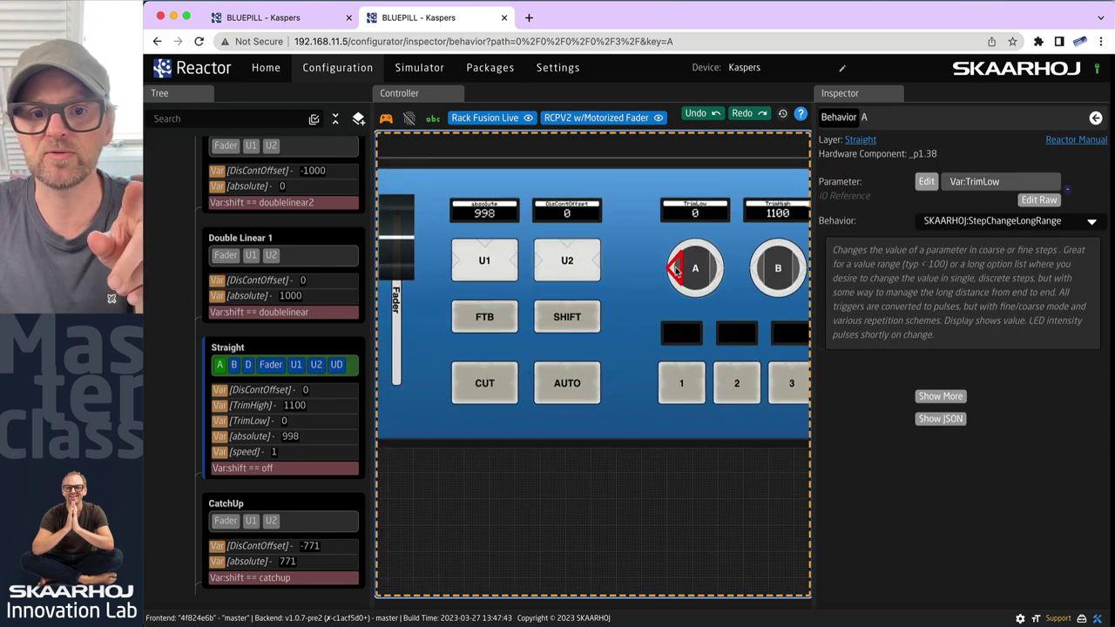
pyautogui.click(675, 268)
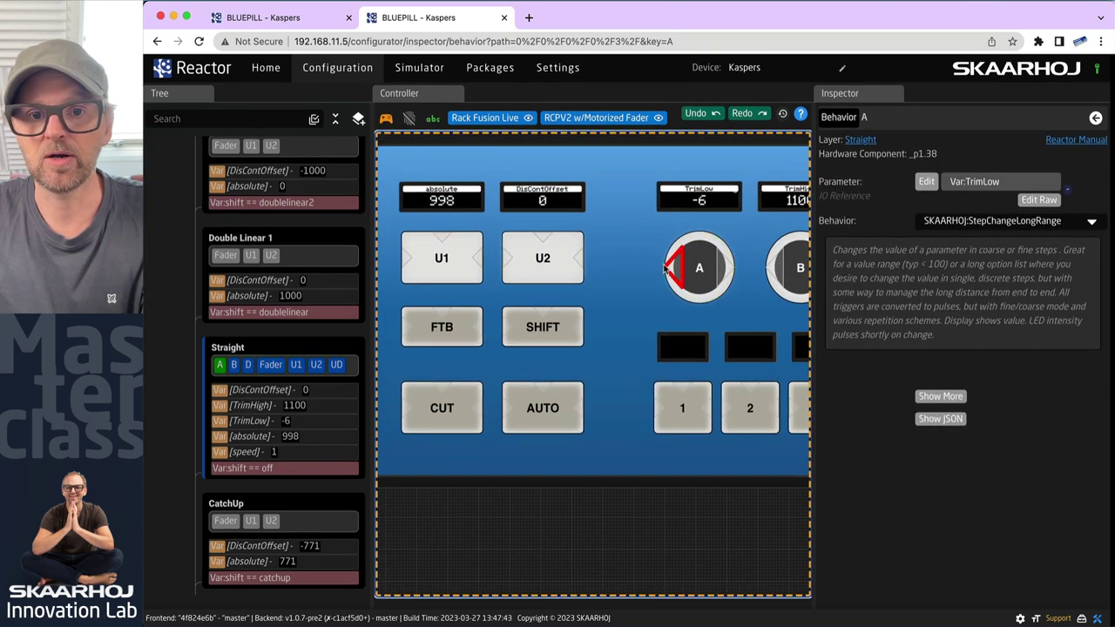
pyautogui.click(672, 269)
pyautogui.click(673, 268)
pyautogui.click(673, 268)
pyautogui.click(672, 268)
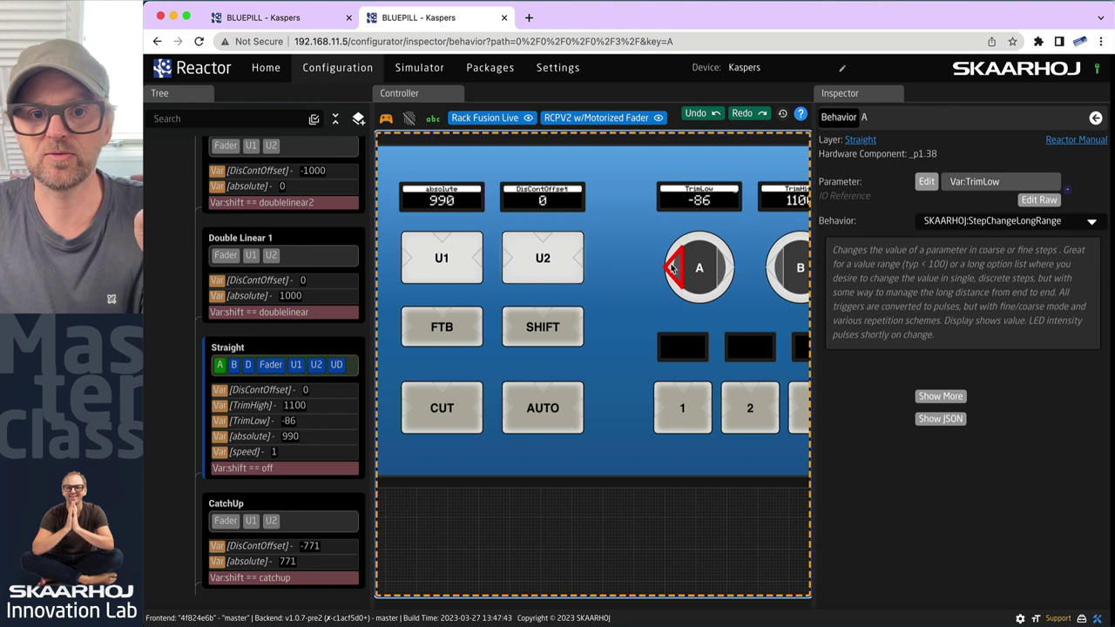
pyautogui.click(697, 269)
pyautogui.click(675, 268)
pyautogui.click(675, 268)
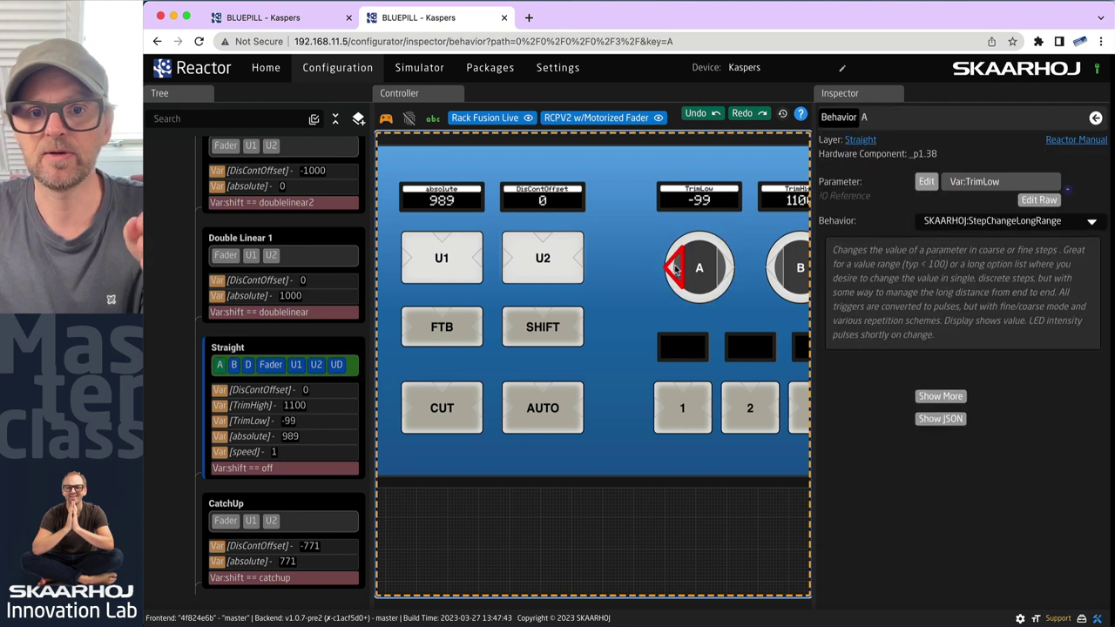
pyautogui.click(675, 267)
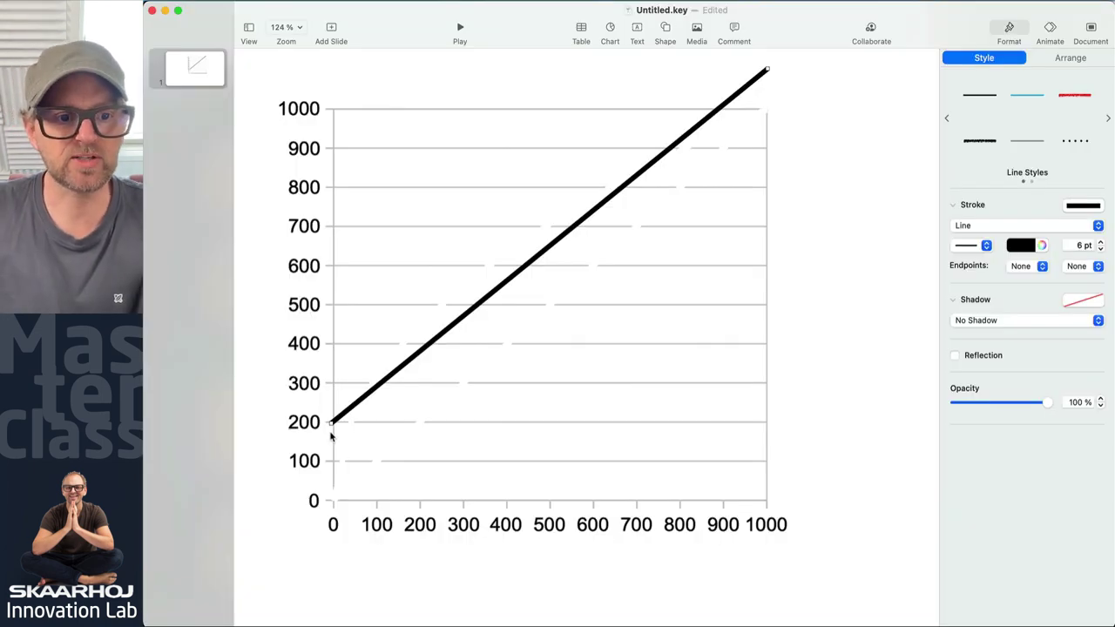
pyautogui.moveTo(331, 424); pyautogui.dragTo(333, 549)
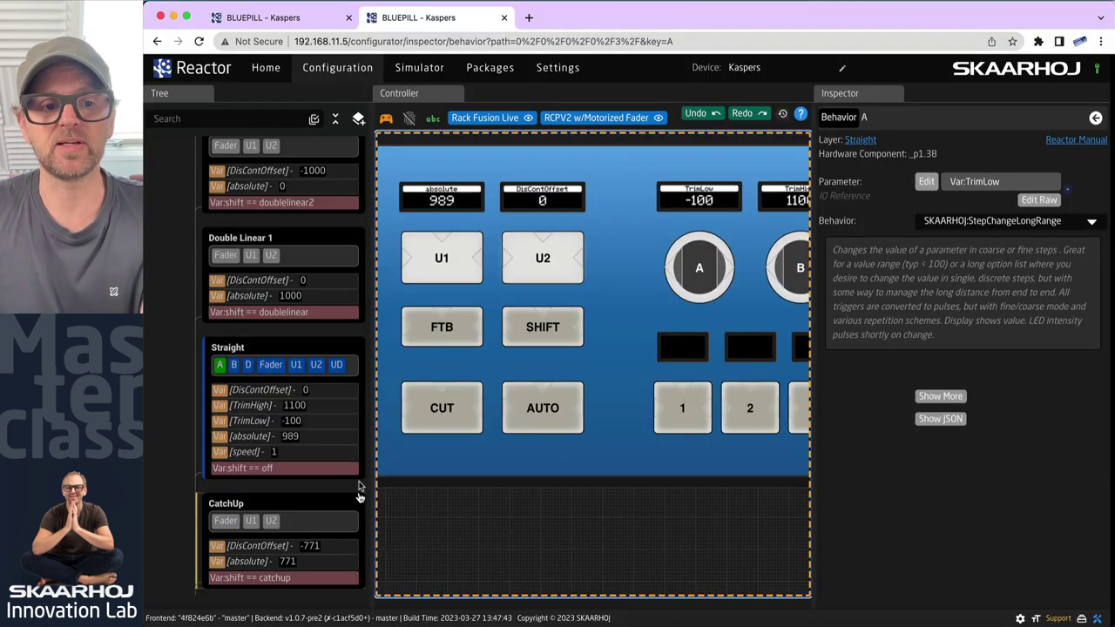
# Step: Switch back to Reactor and move the fader within its trimmed range, ending at an absolute value of 922
pyautogui.click(449, 304)
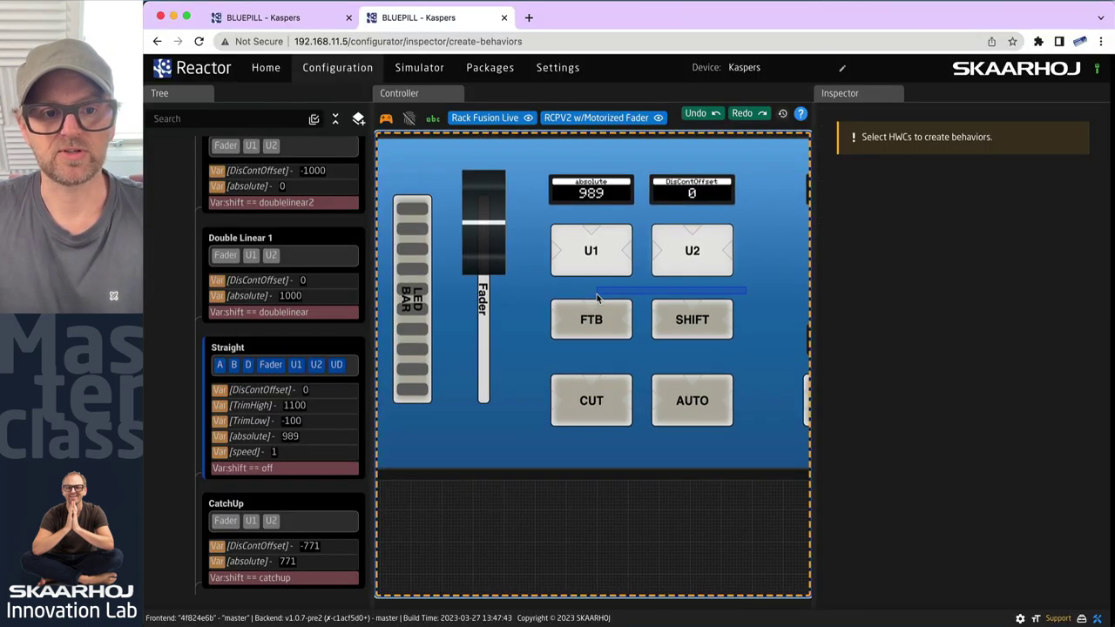
pyautogui.moveTo(482, 233)
pyautogui.mouseDown()
pyautogui.moveTo(477, 404)
pyautogui.moveTo(489, 385)
pyautogui.moveTo(488, 193)
pyautogui.moveTo(484, 233)
pyautogui.mouseUp()
pyautogui.click(477, 410)
pyautogui.click(491, 395)
pyautogui.scroll(-3, 520, 277)
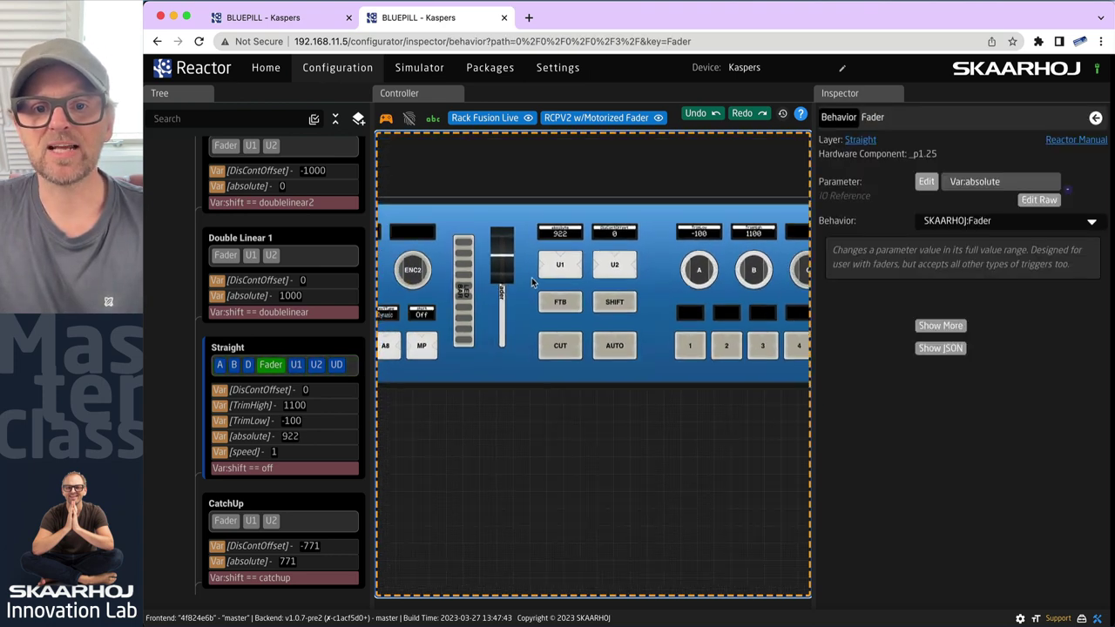
# Step: Reset TrimLow to 0 with encoder A and TrimHigh to 1000 with encoder B
pyautogui.press('Escape')
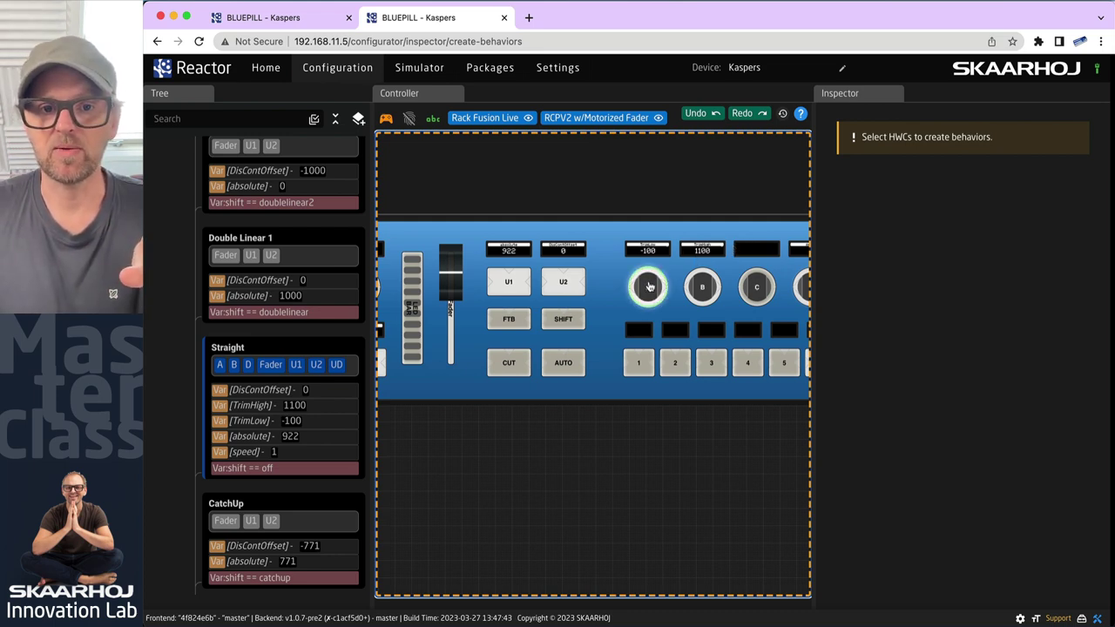
pyautogui.click(649, 286)
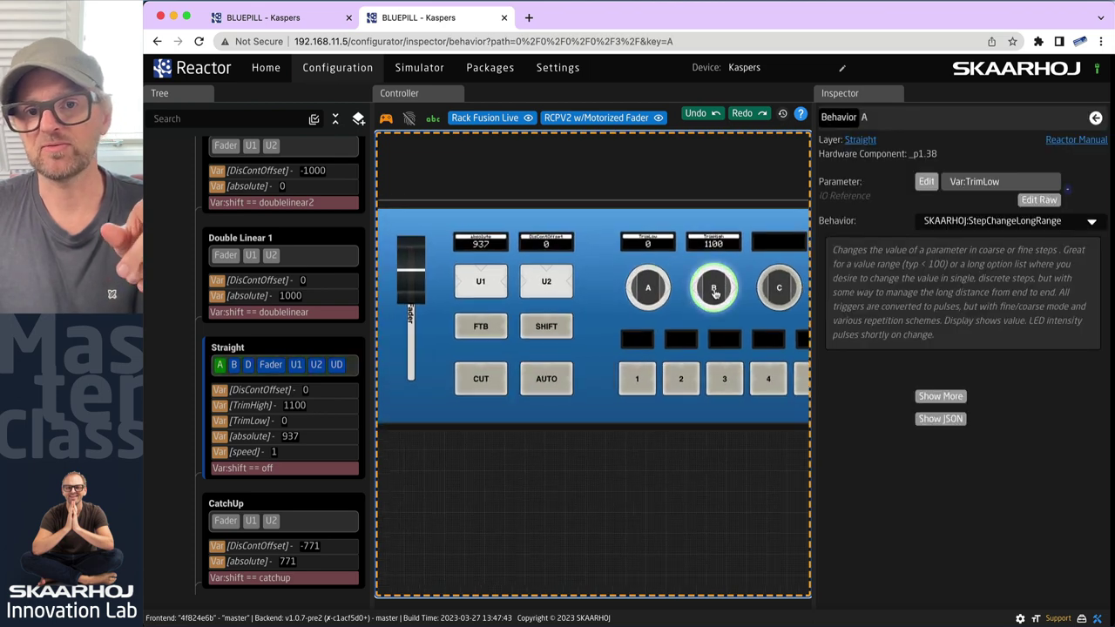
pyautogui.click(714, 290)
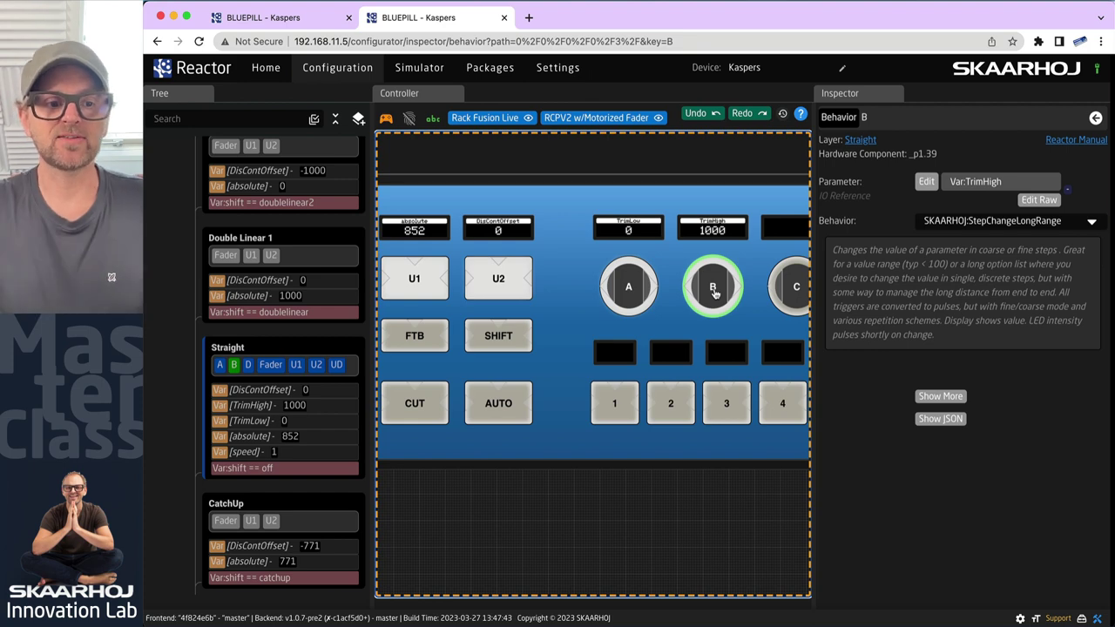
# Step: Show the JSON of the Fader behavior in the Double Linear 1 layer
pyautogui.click(225, 255)
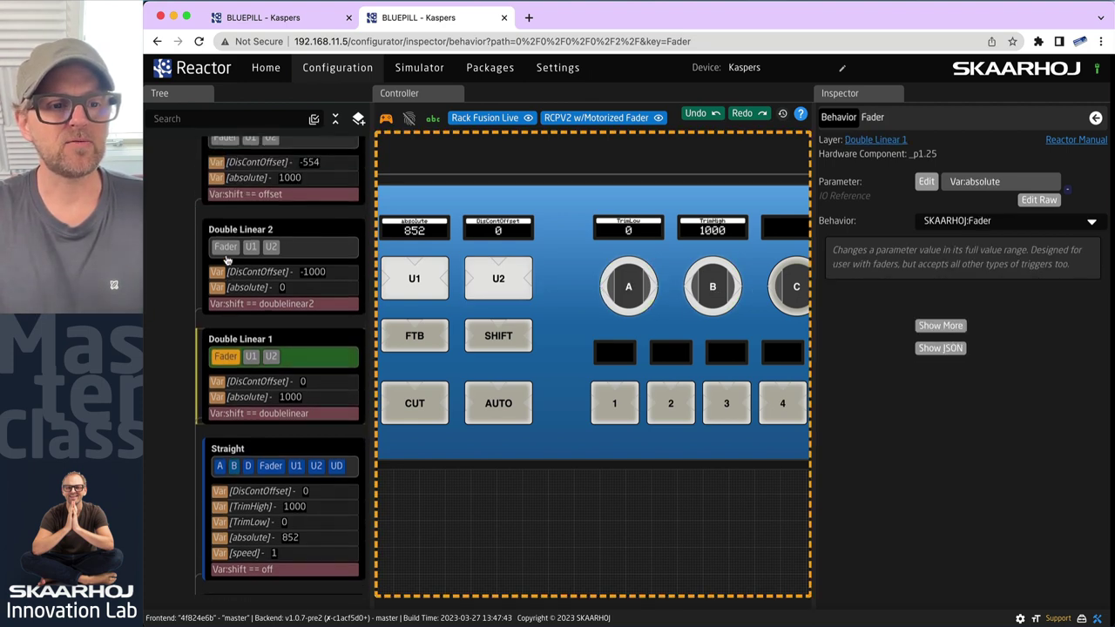
pyautogui.click(952, 351)
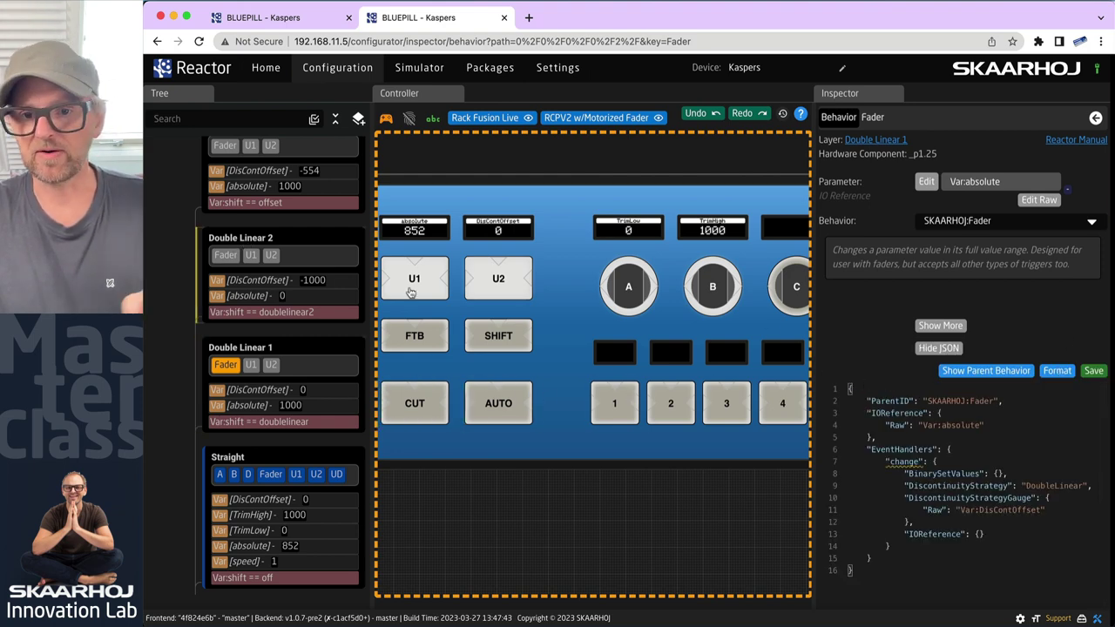
# Step: Bring up the JSON of the Straight layer's Fader behavior and highlight its ValueMapping entry
pyautogui.click(270, 474)
pyautogui.scroll(-3, 917, 531)
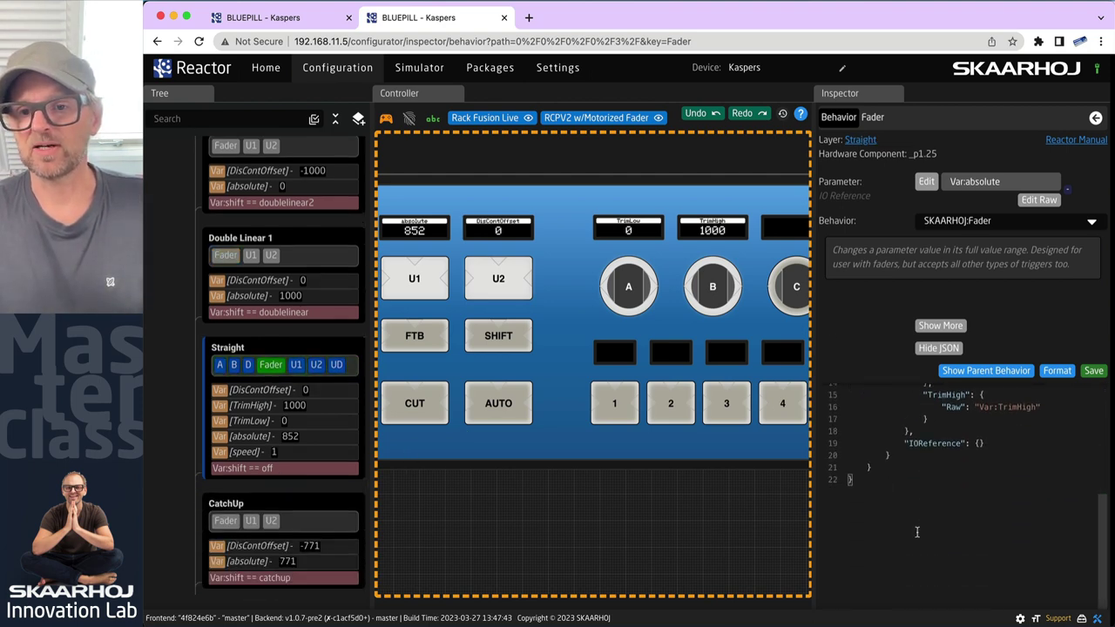
pyautogui.scroll(3, 916, 532)
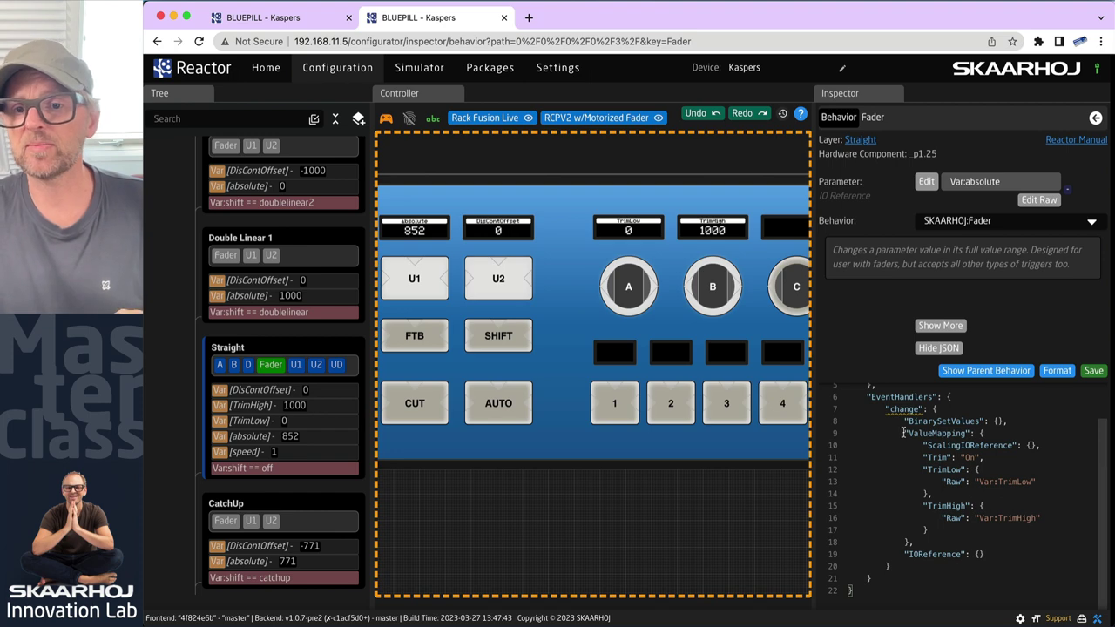
pyautogui.moveTo(904, 433); pyautogui.dragTo(996, 433)
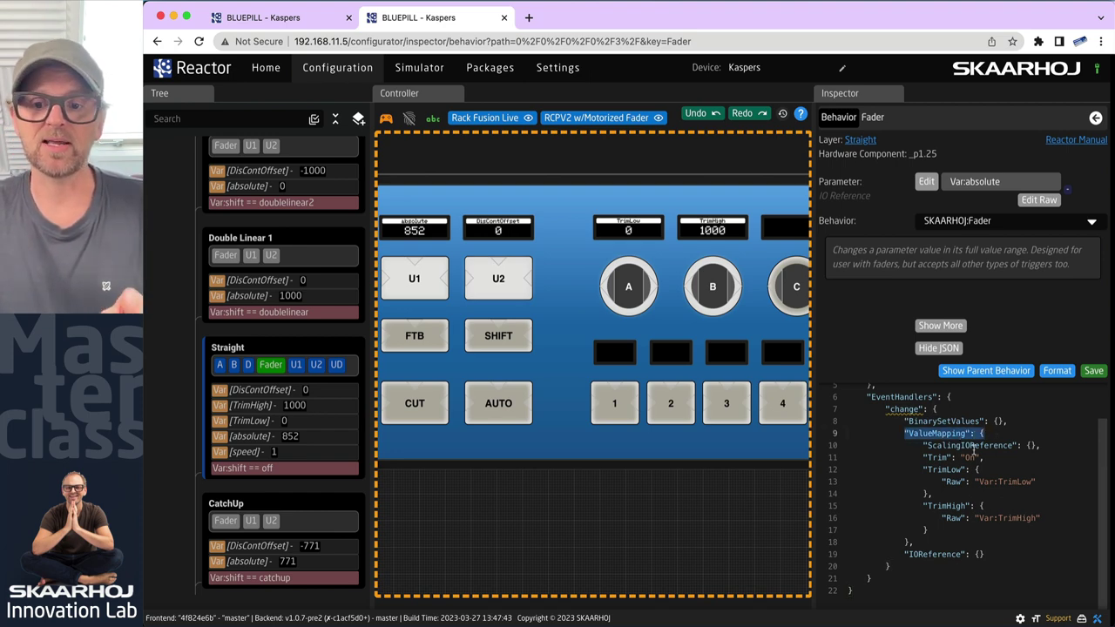
# Step: Try removing the "Trim": "On" setting from ValueMapping in the Straight fader's JSON, and undo the removal
pyautogui.moveTo(924, 457); pyautogui.dragTo(1004, 457)
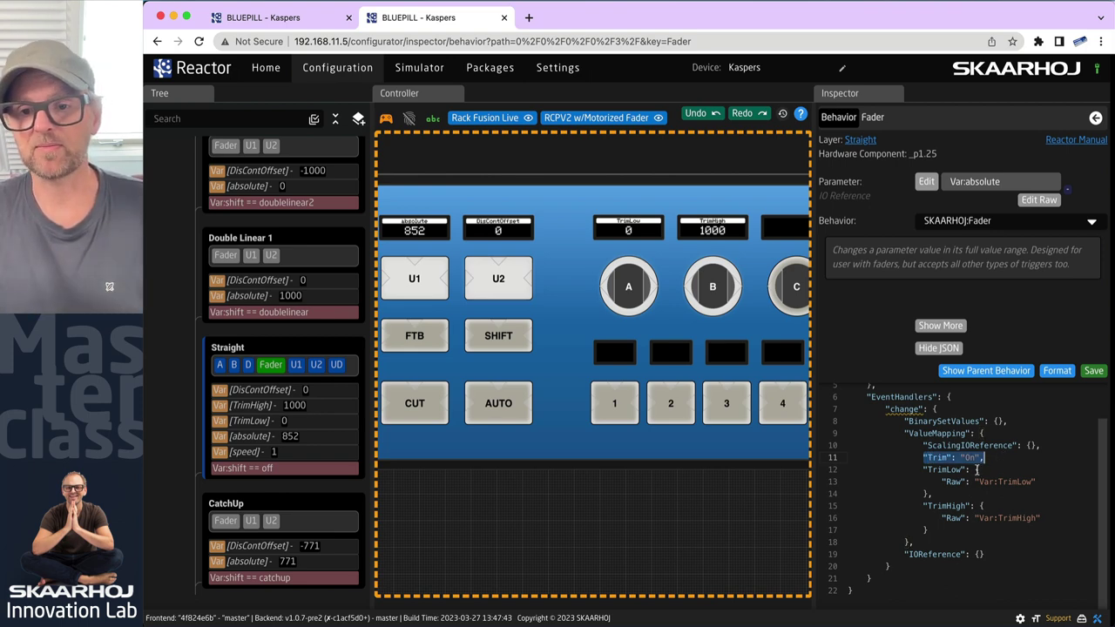
pyautogui.press('BackSpace')
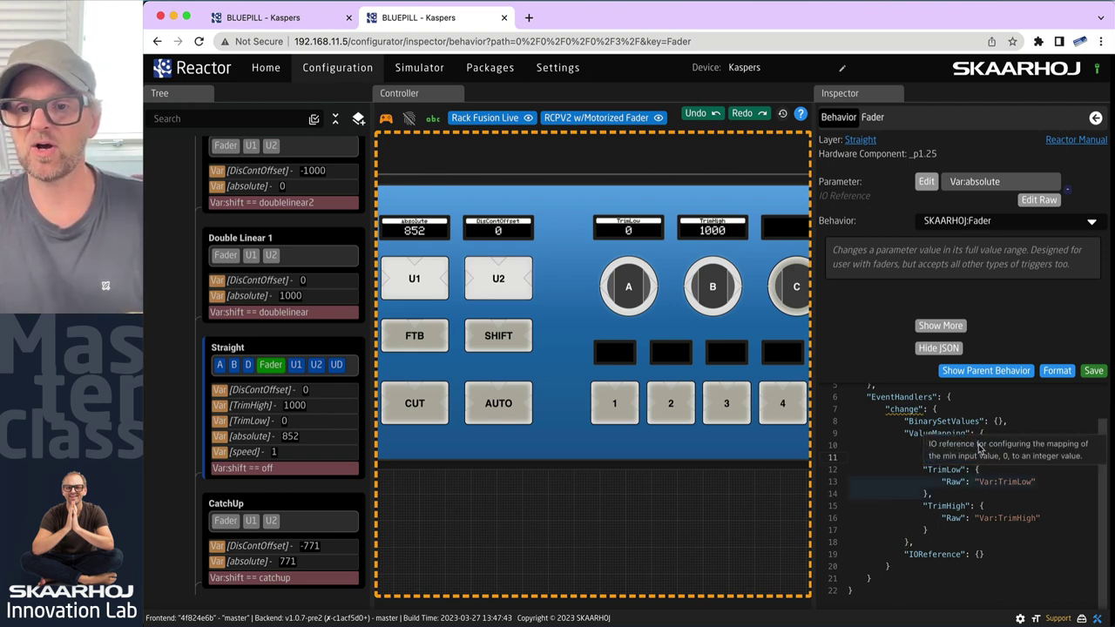
pyautogui.press('super+z')
# Step: Highlight the TrimLow and TrimHigh blocks with their Var:TrimLow and Var:TrimHigh references in the JSON
pyautogui.moveTo(923, 469); pyautogui.dragTo(939, 526)
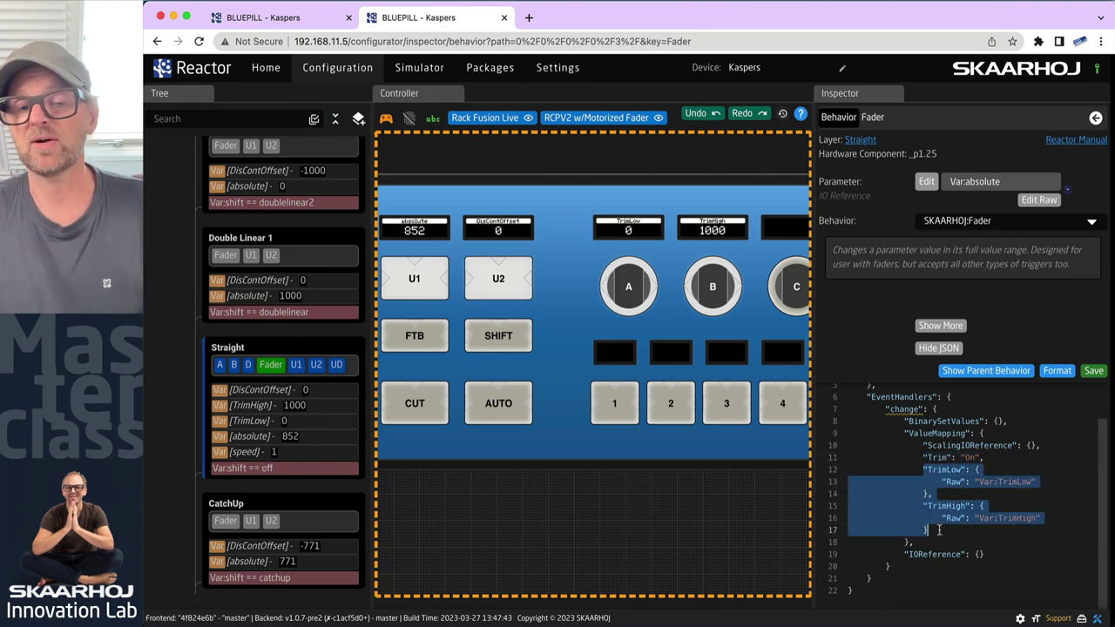